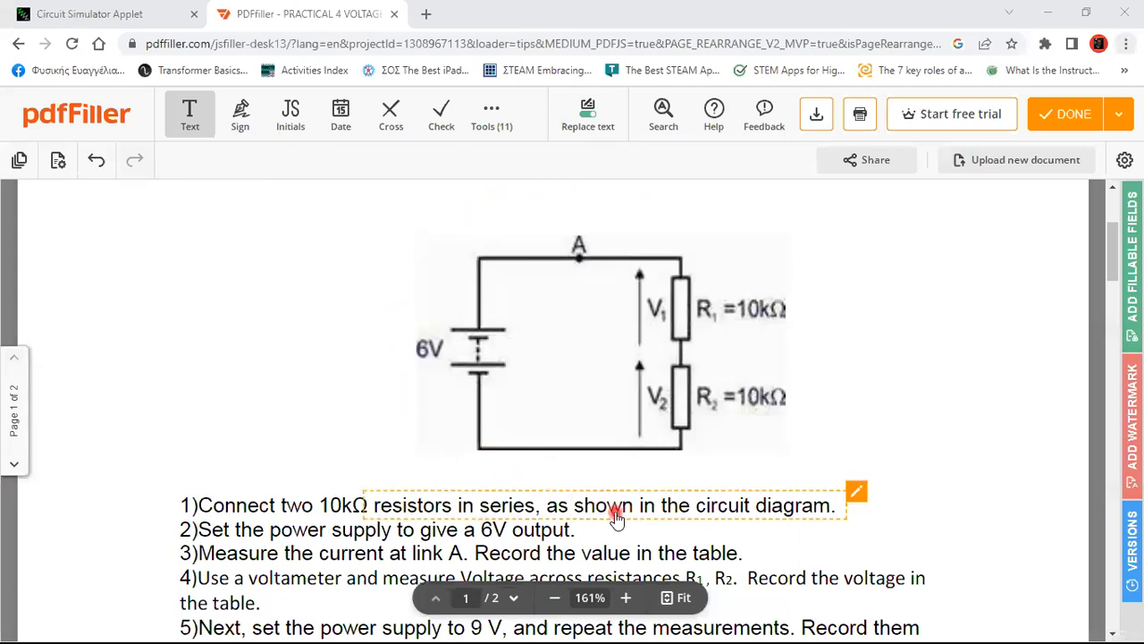
Scroll the worksheet and try text box spots by the 6V instruction and R1/R2 labels, adding nothing
scroll(615, 514, "down", 5)
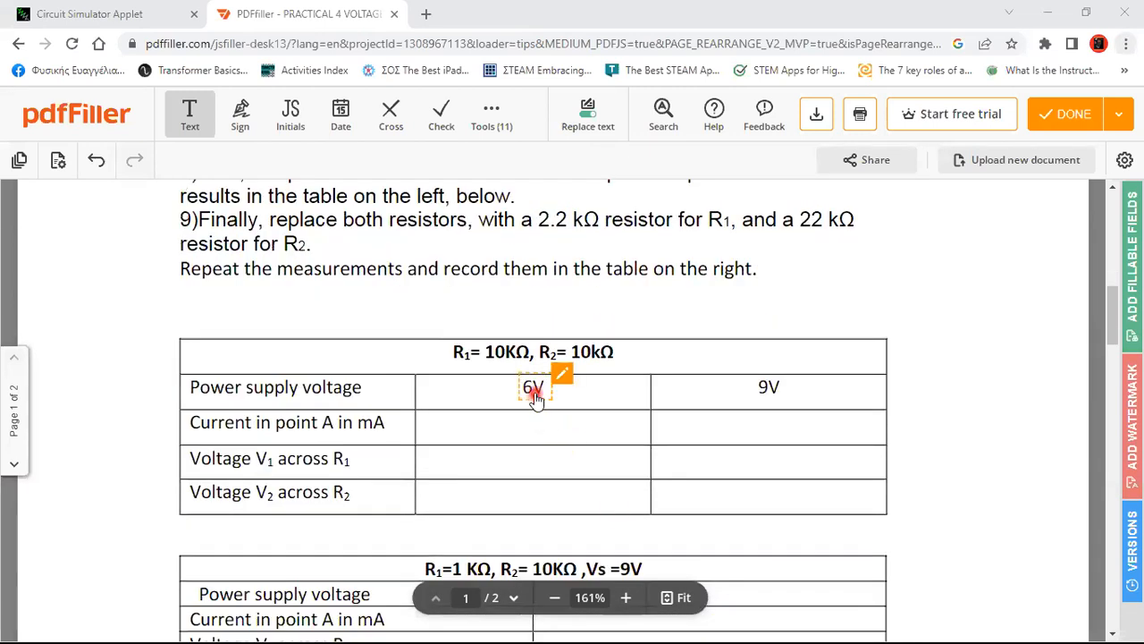
scroll(534, 400, "up", 6)
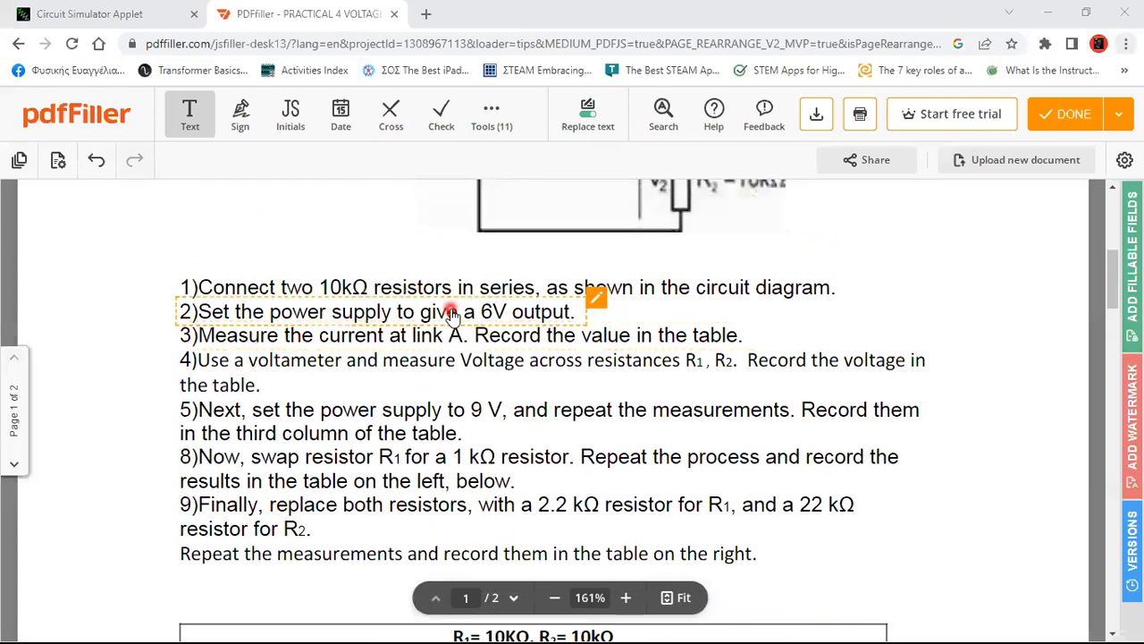
left_click(398, 344)
left_click(681, 302)
left_click(745, 337)
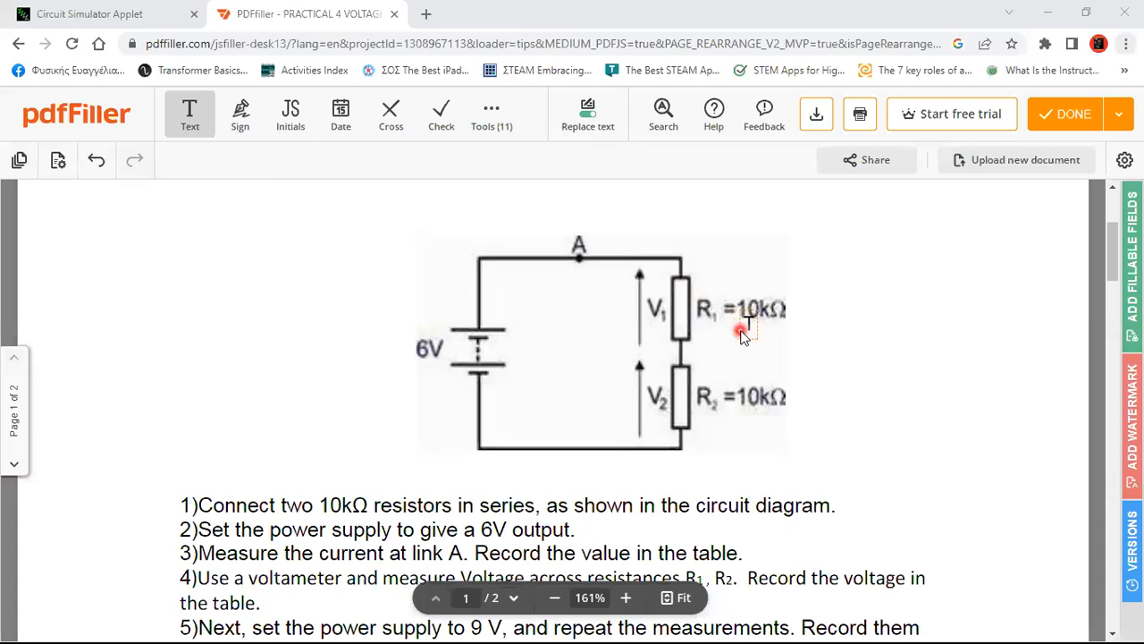
left_click(756, 341)
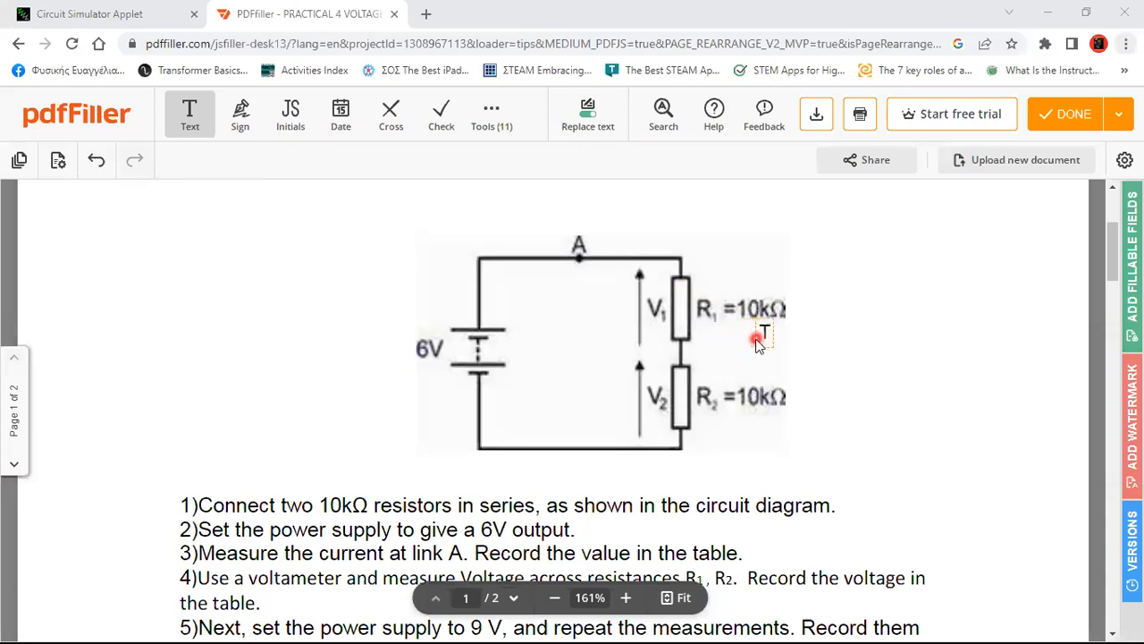
scroll(756, 341, "down", 1)
left_click(751, 353)
scroll(754, 355, "down", 6)
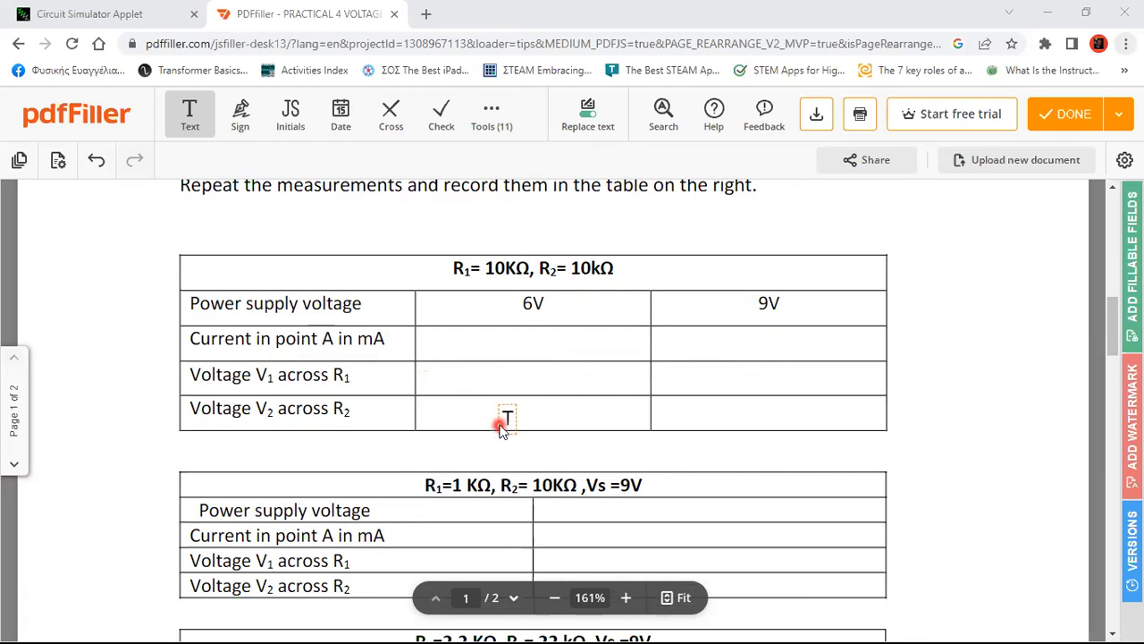
scroll(501, 425, "up", 6)
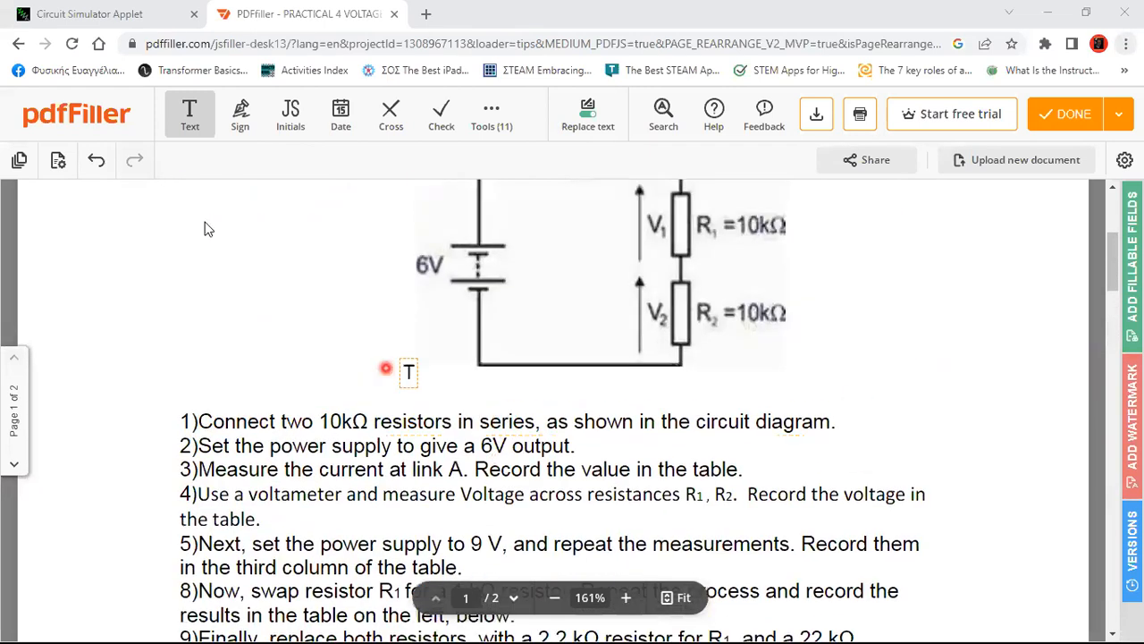
In the simulator, place a 2-terminal voltage source upright on the canvas's left side
left_click(87, 15)
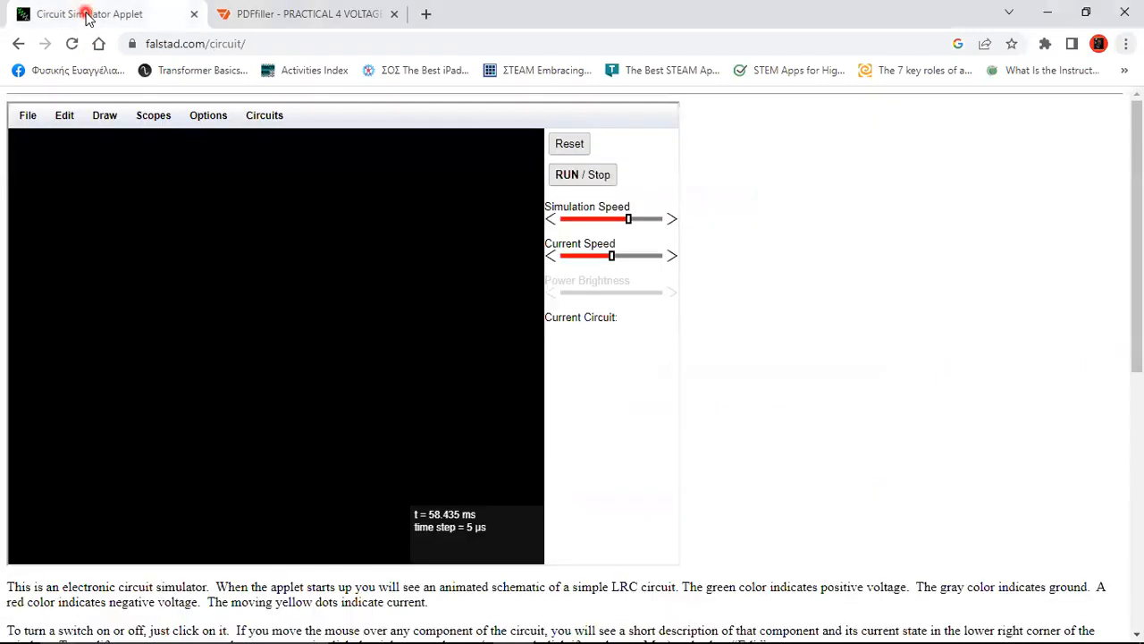
left_click(104, 116)
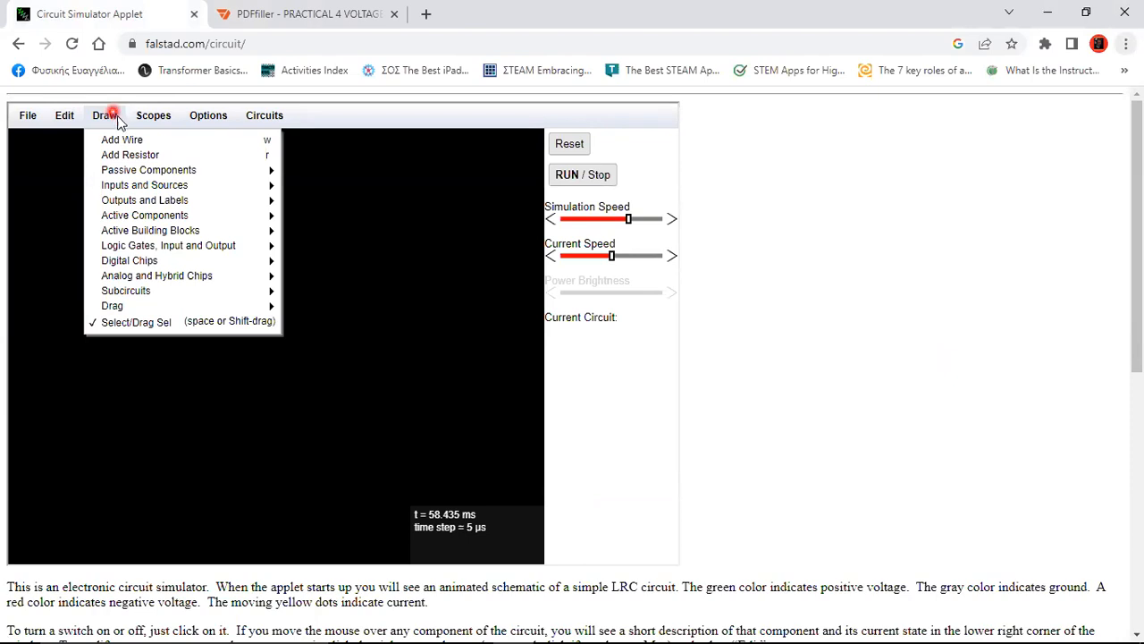
mouse_move(125, 185)
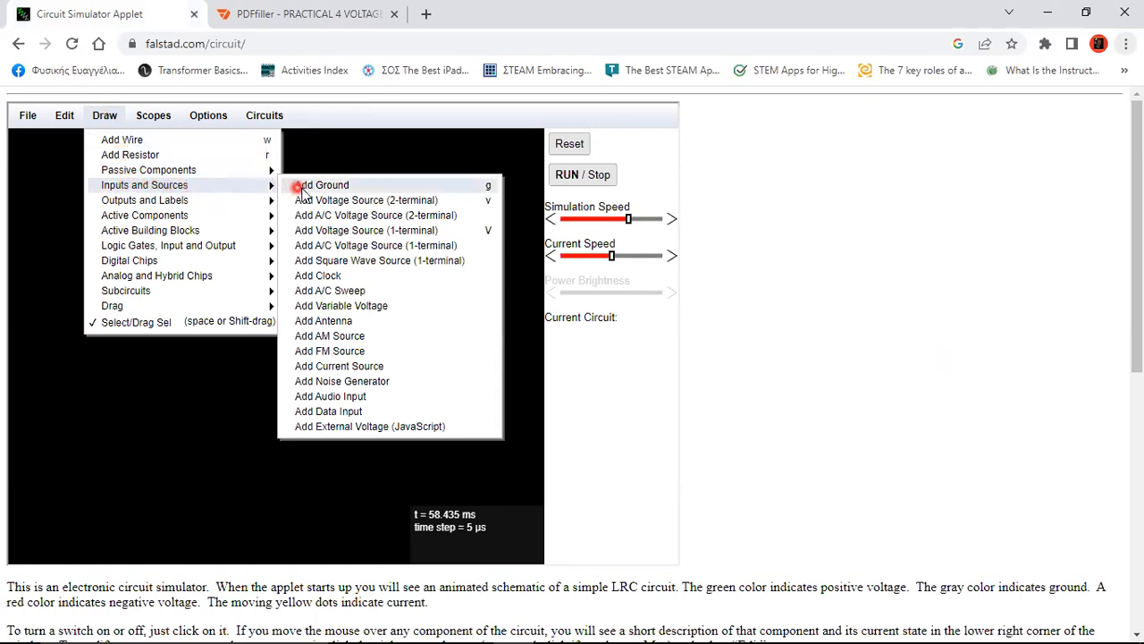
left_click(389, 200)
left_click_drag(61, 408, 63, 291)
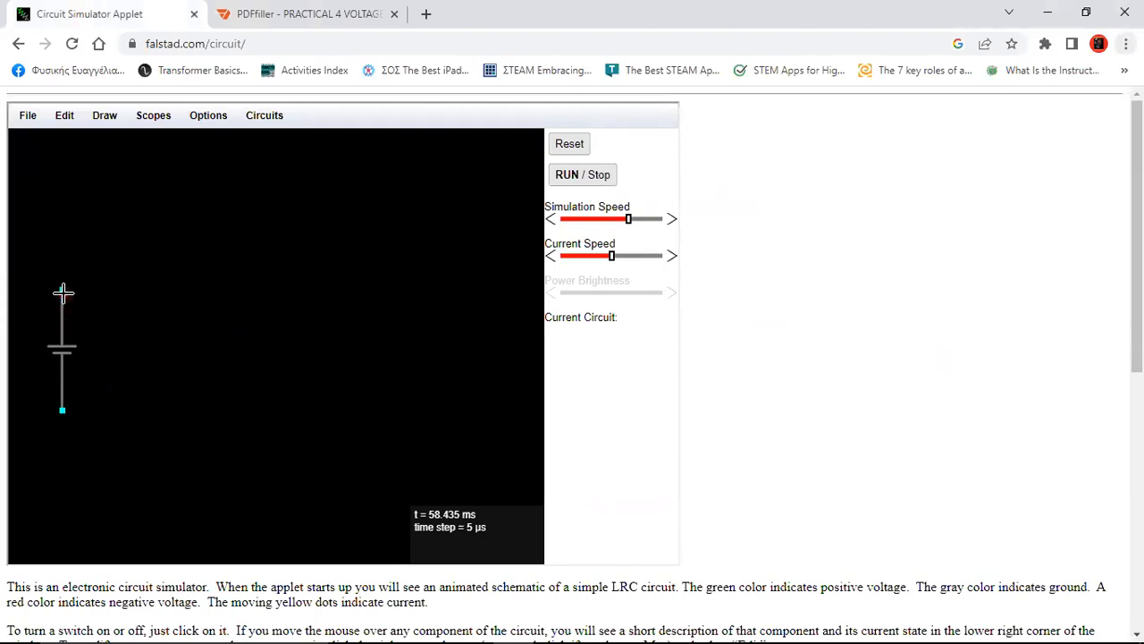
Draw a wire from the source's top terminal to the right
left_click(105, 115)
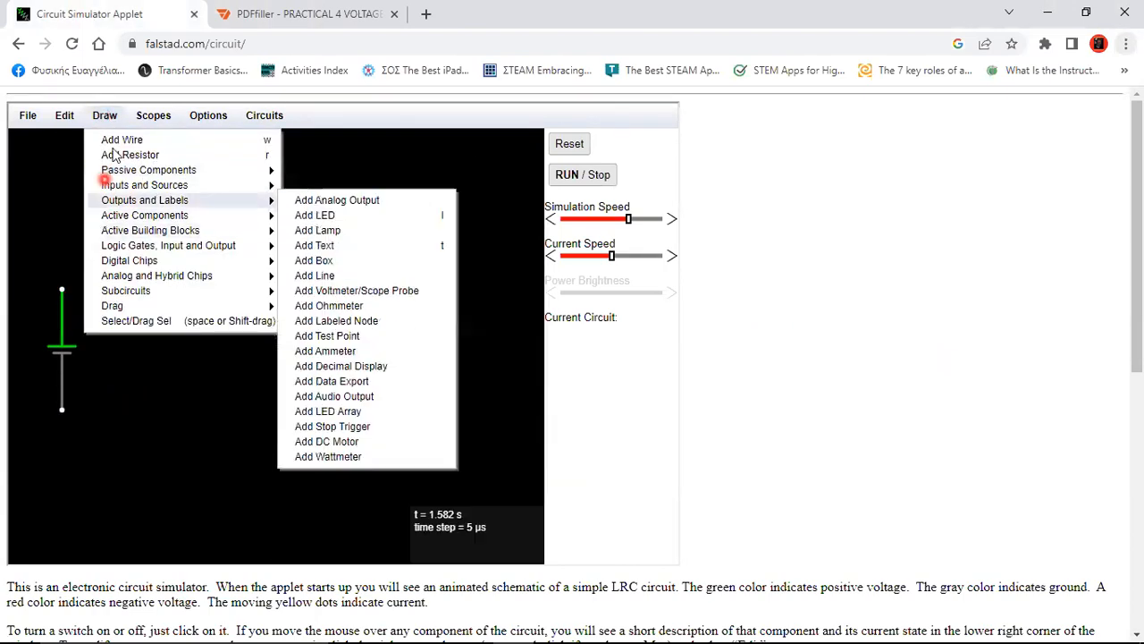
left_click(114, 140)
left_click_drag(64, 287, 209, 286)
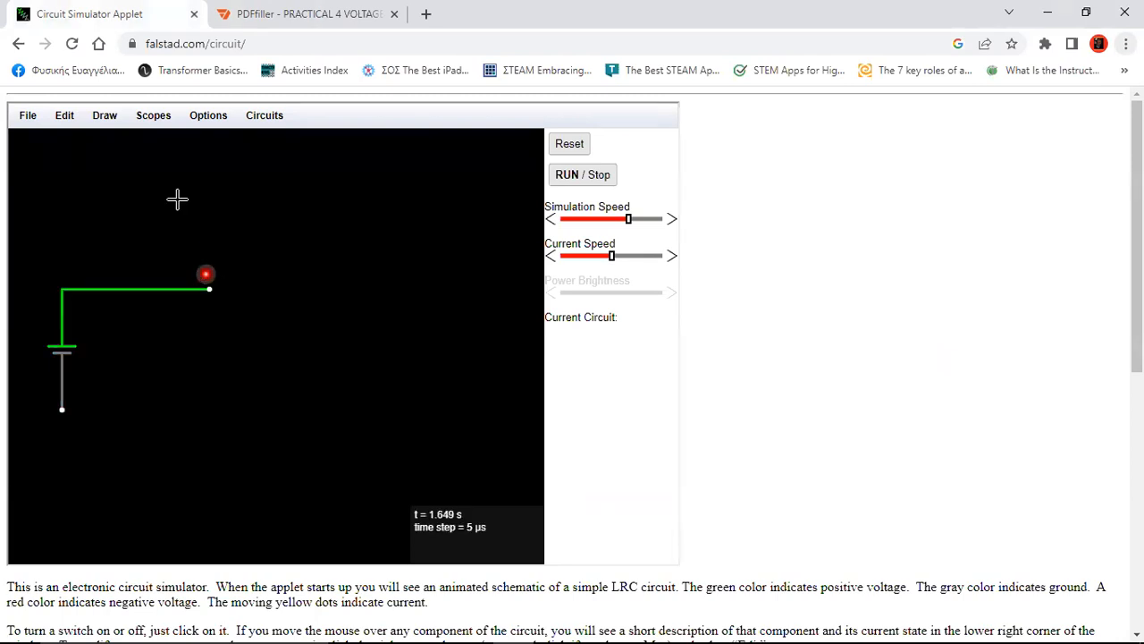
Extend a wire down from the top wire's end and place a 1k resistor below it
left_click(103, 116)
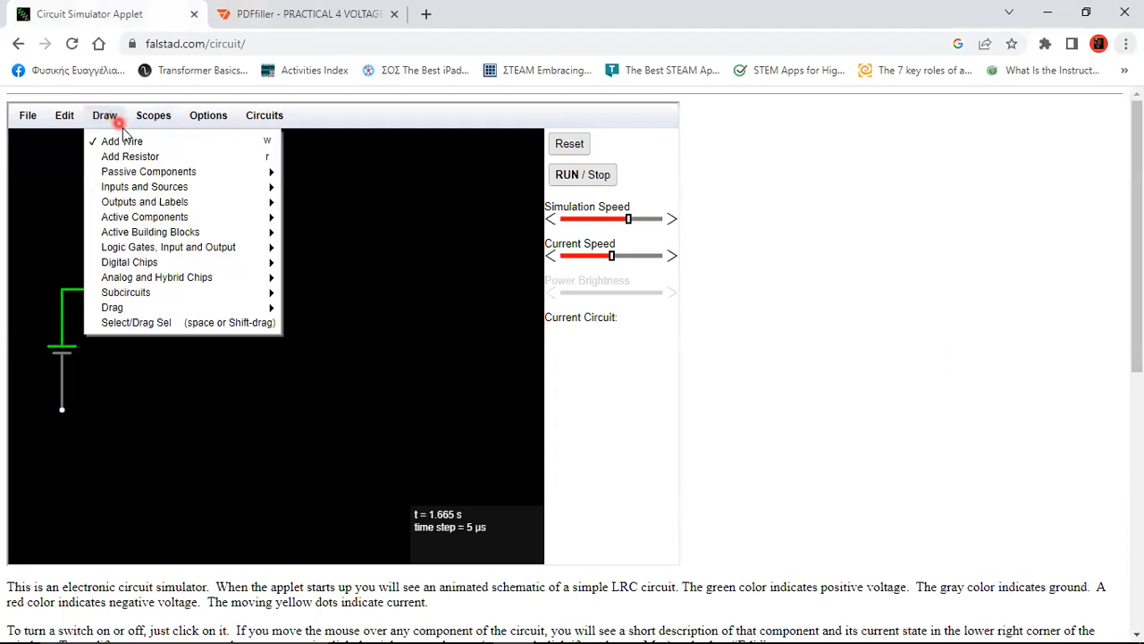
left_click(147, 141)
left_click_drag(209, 288, 209, 328)
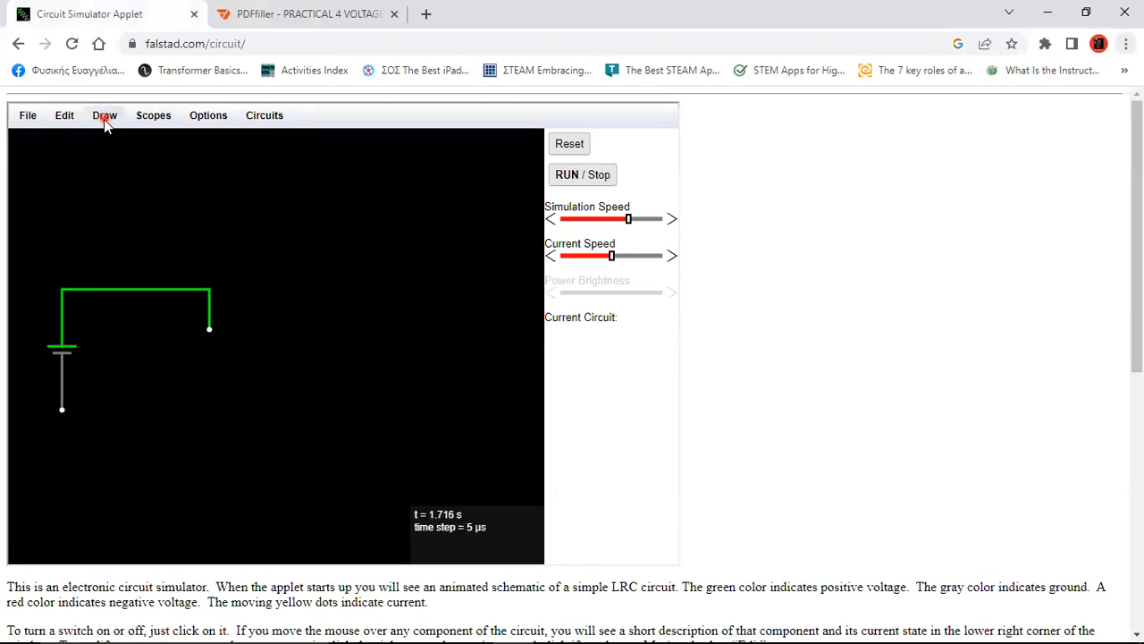
left_click(104, 121)
left_click(118, 154)
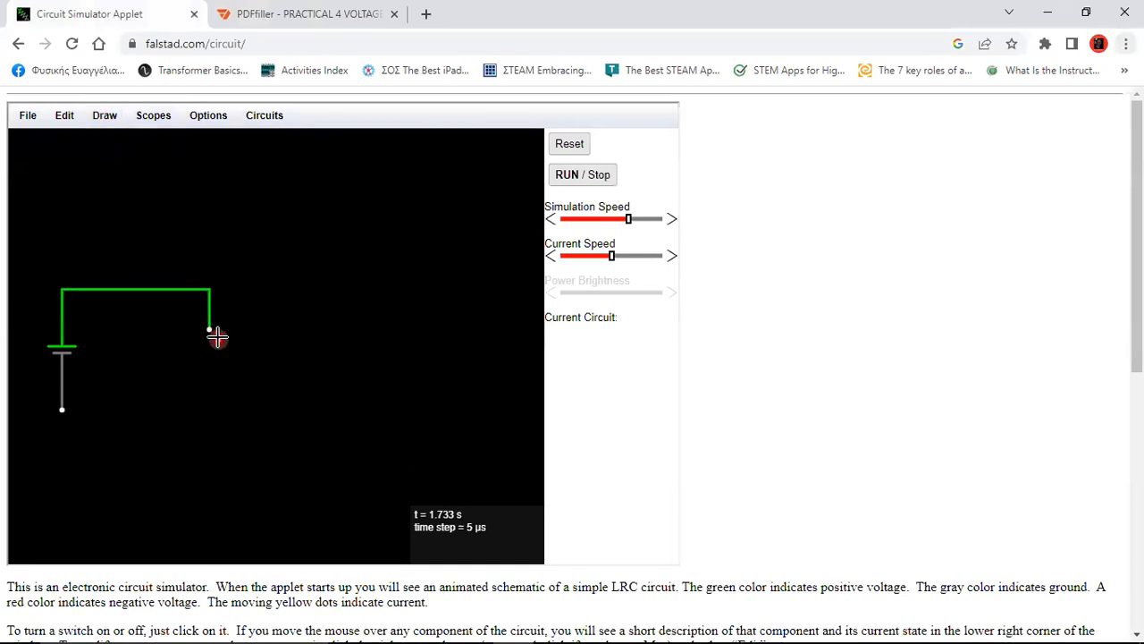
left_click_drag(209, 328, 207, 397)
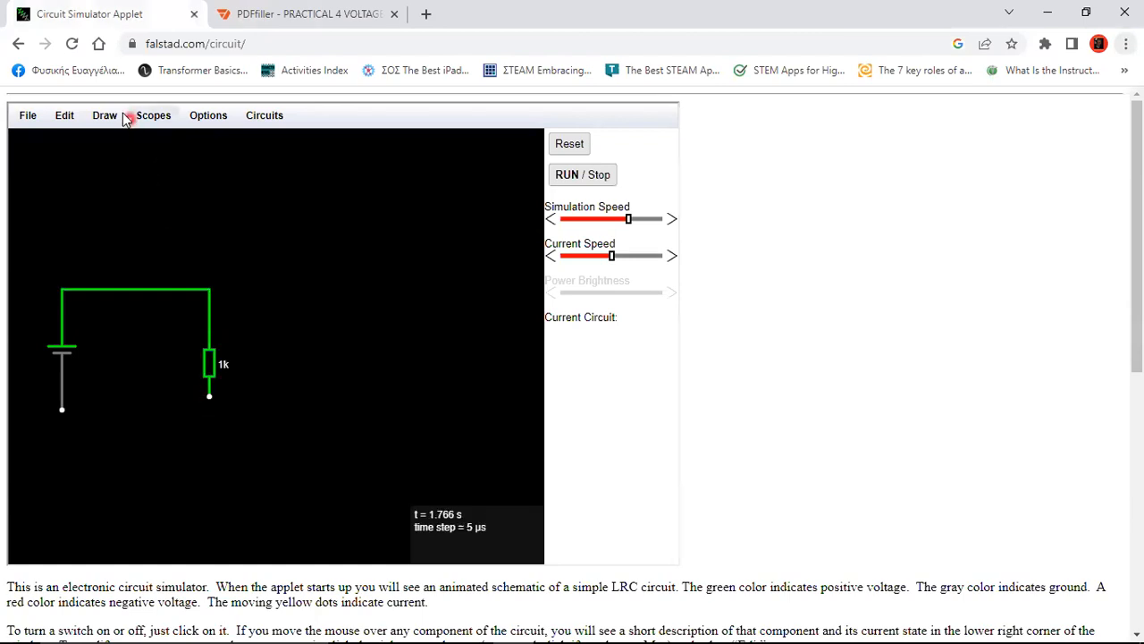
Add a short wire below the first resistor and a second 1k resistor underneath
left_click(107, 115)
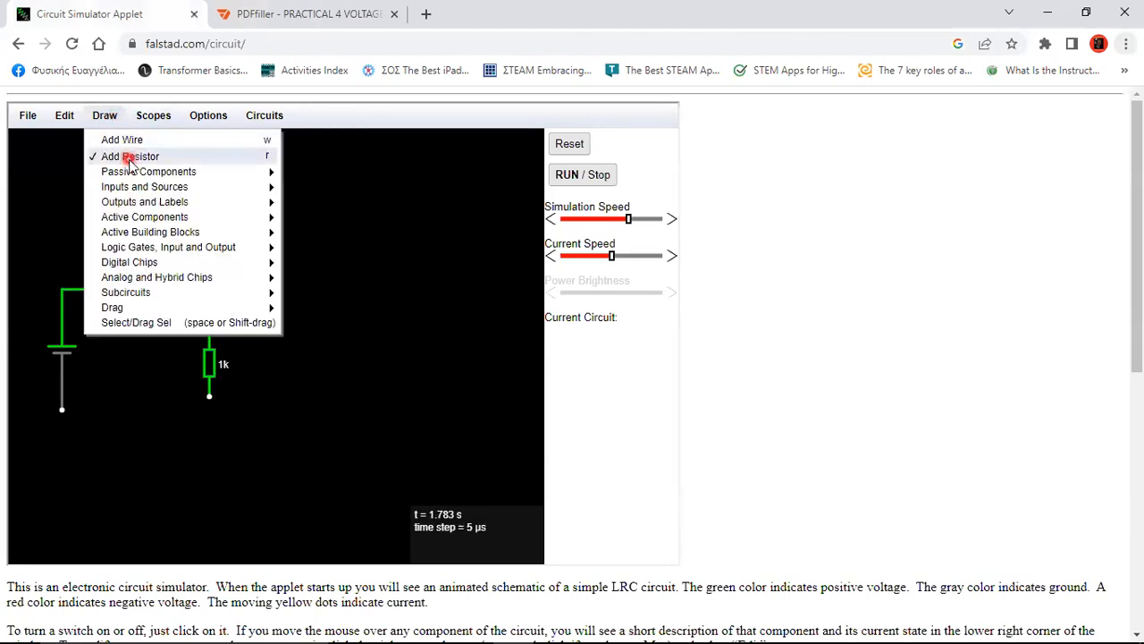
mouse_move(136, 190)
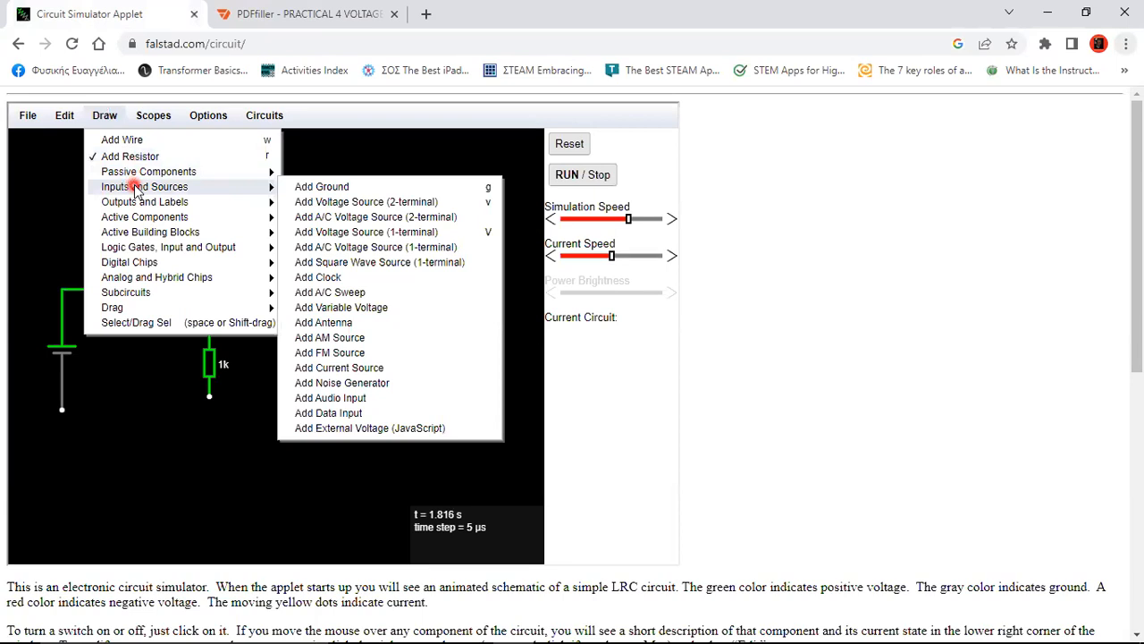
left_click(132, 139)
left_click_drag(210, 396, 209, 437)
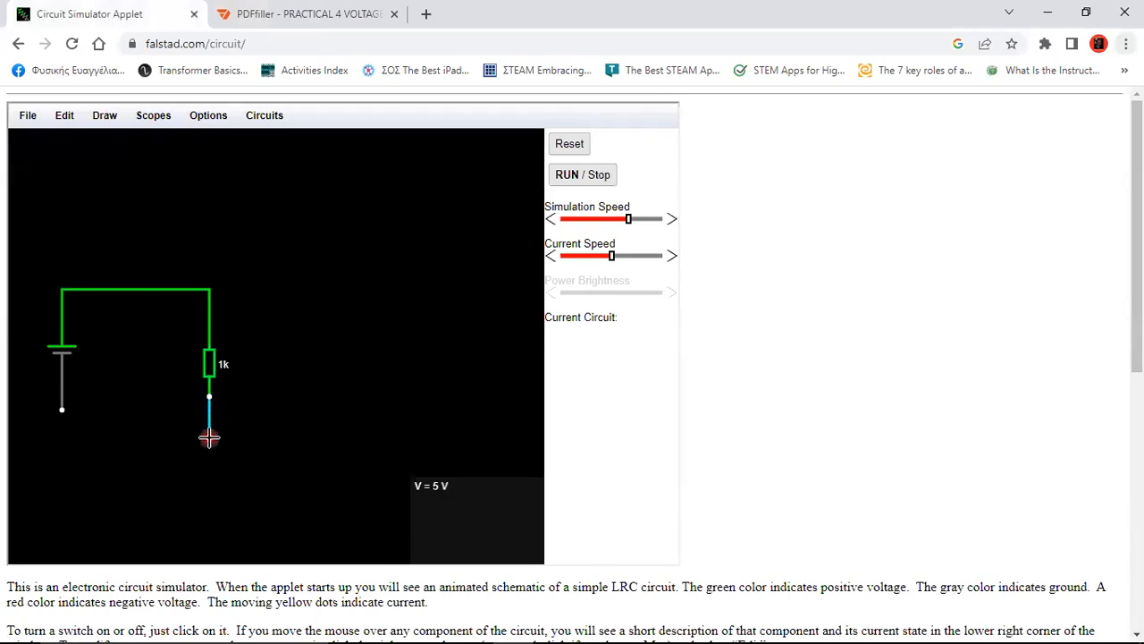
left_click(105, 116)
left_click(126, 158)
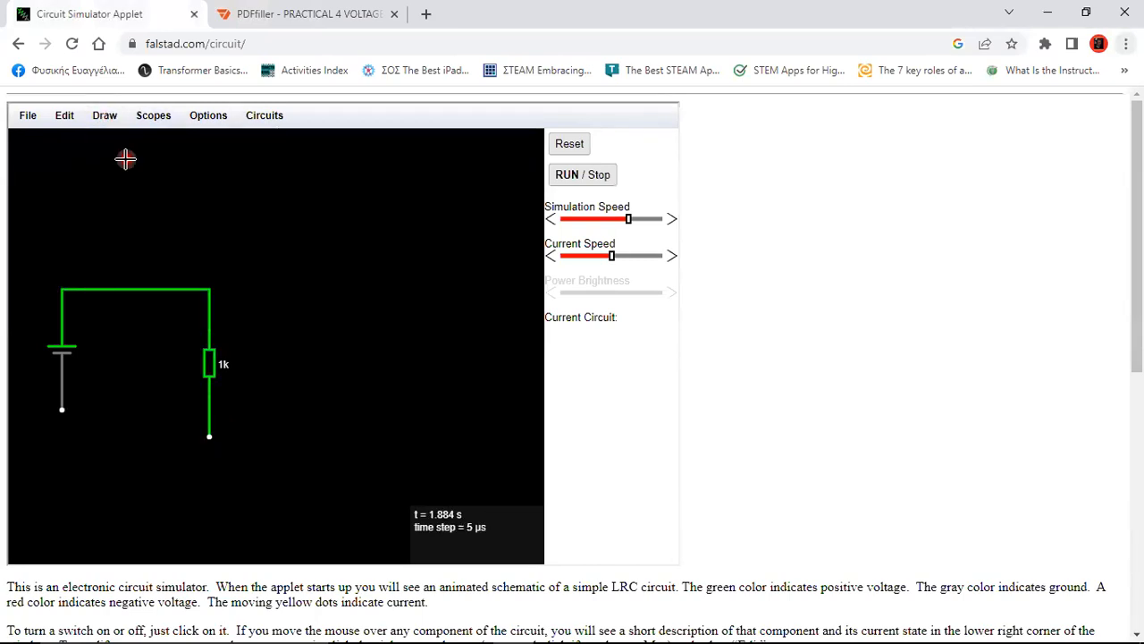
left_click_drag(207, 439, 207, 508)
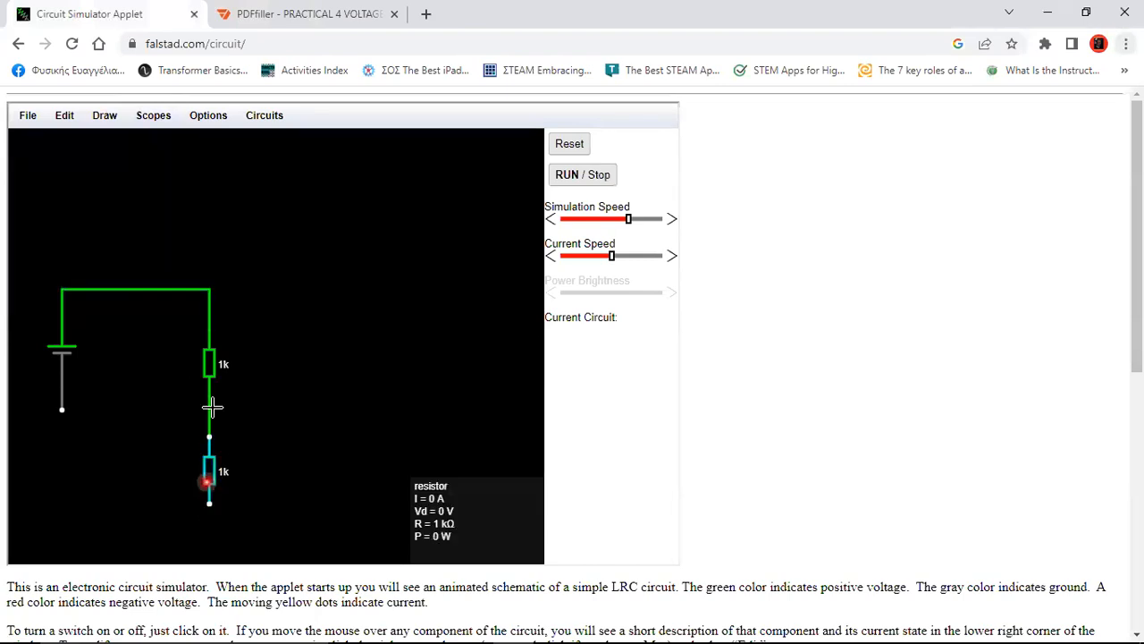
Run a return wire from the lower resistor back left to the source
left_click(116, 119)
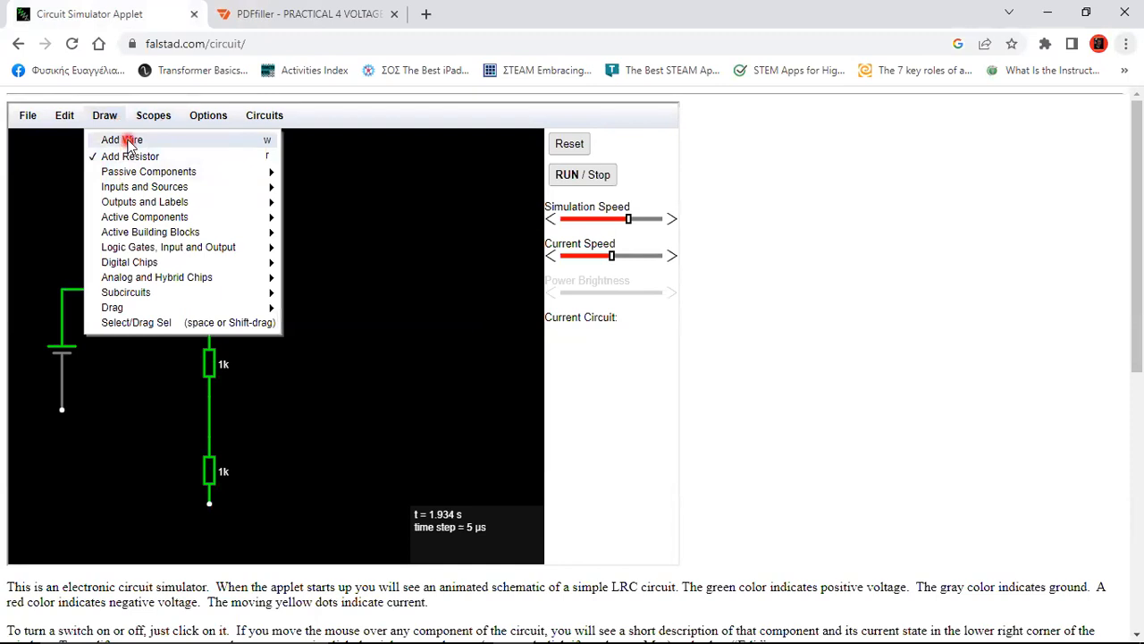
left_click(130, 140)
left_click_drag(215, 505, 61, 407)
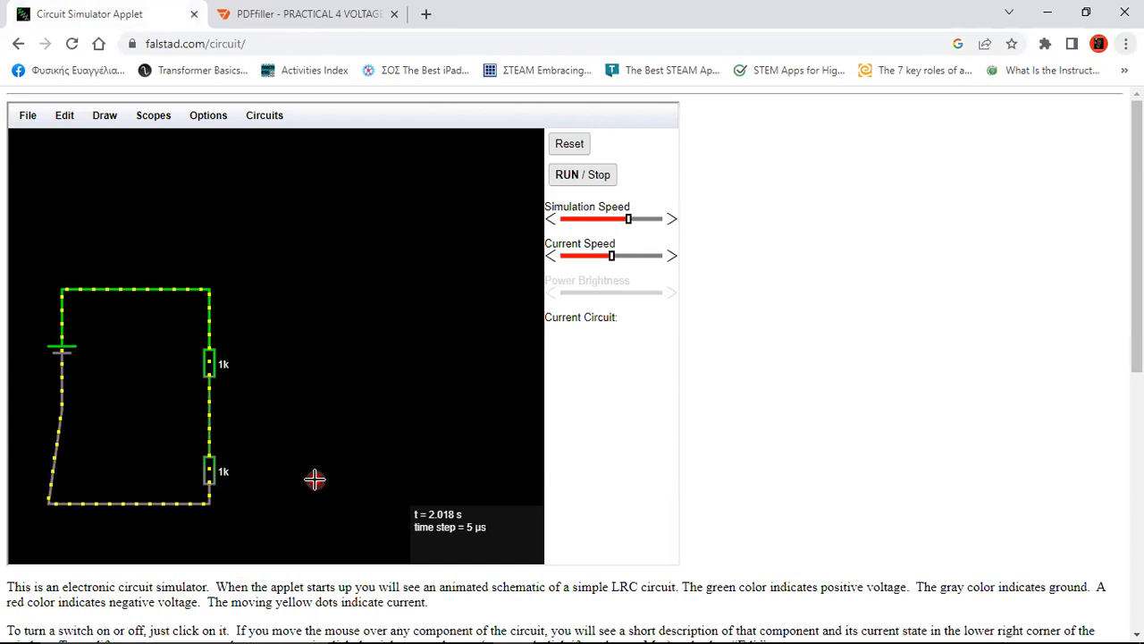
Switch to Select/Drag mode and adjust the bottom wire's left end
mouse_move(123, 502)
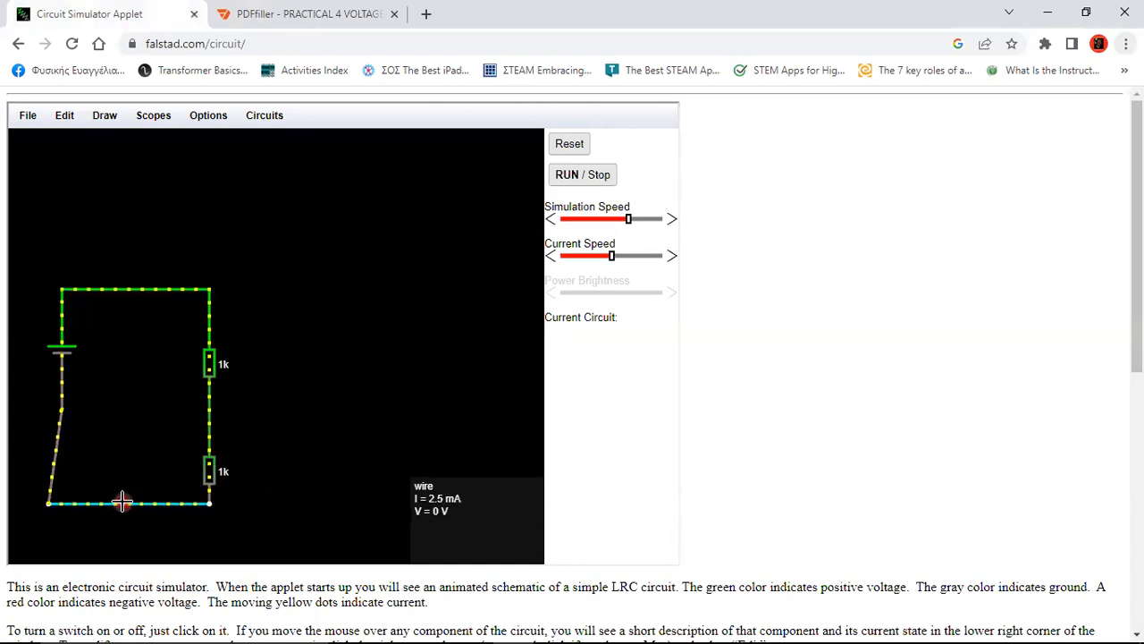
left_click(102, 117)
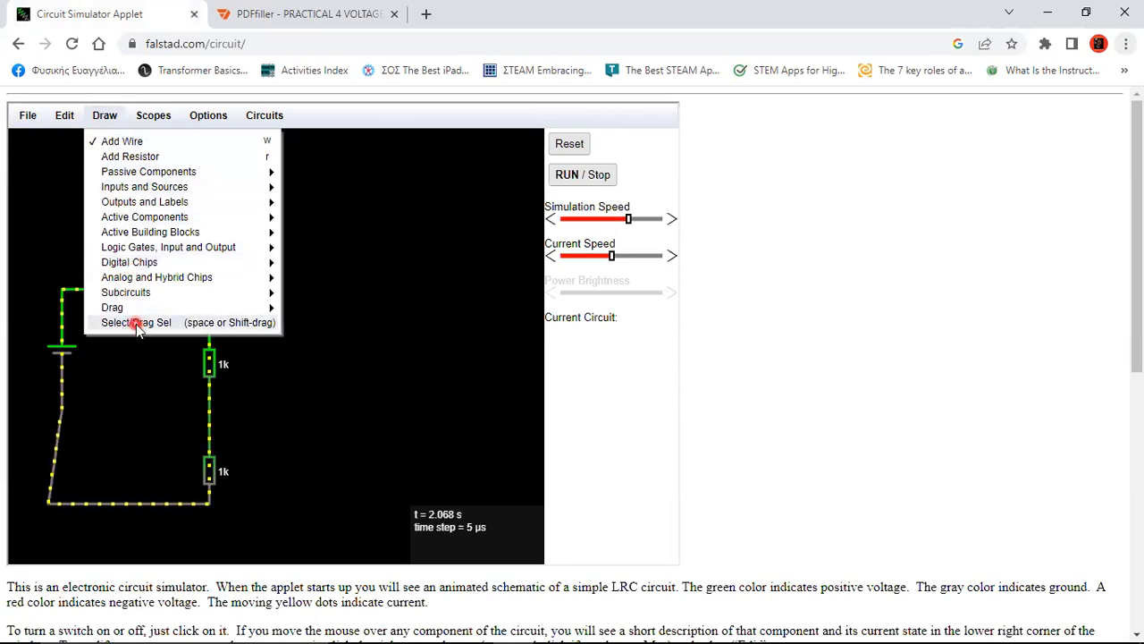
left_click(136, 324)
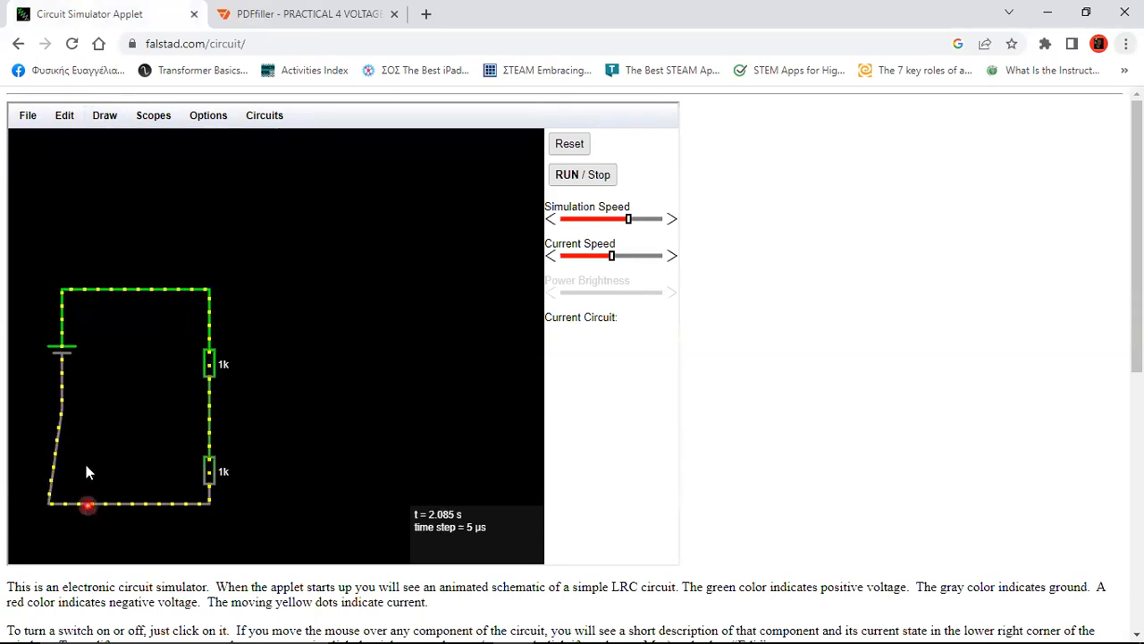
left_click(108, 119)
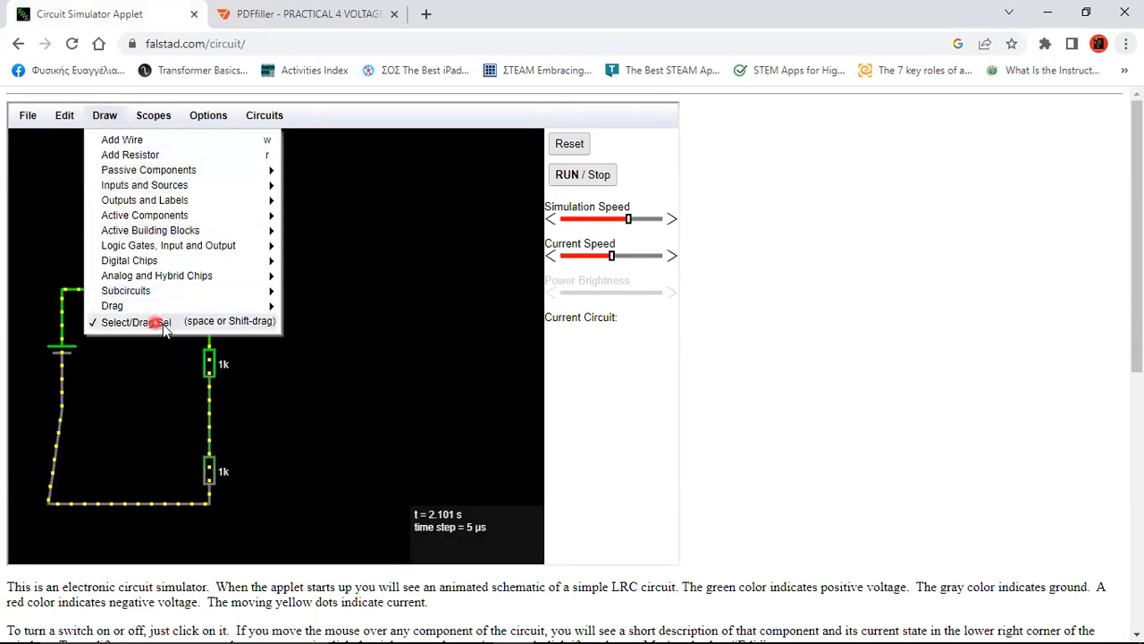
left_click(121, 502)
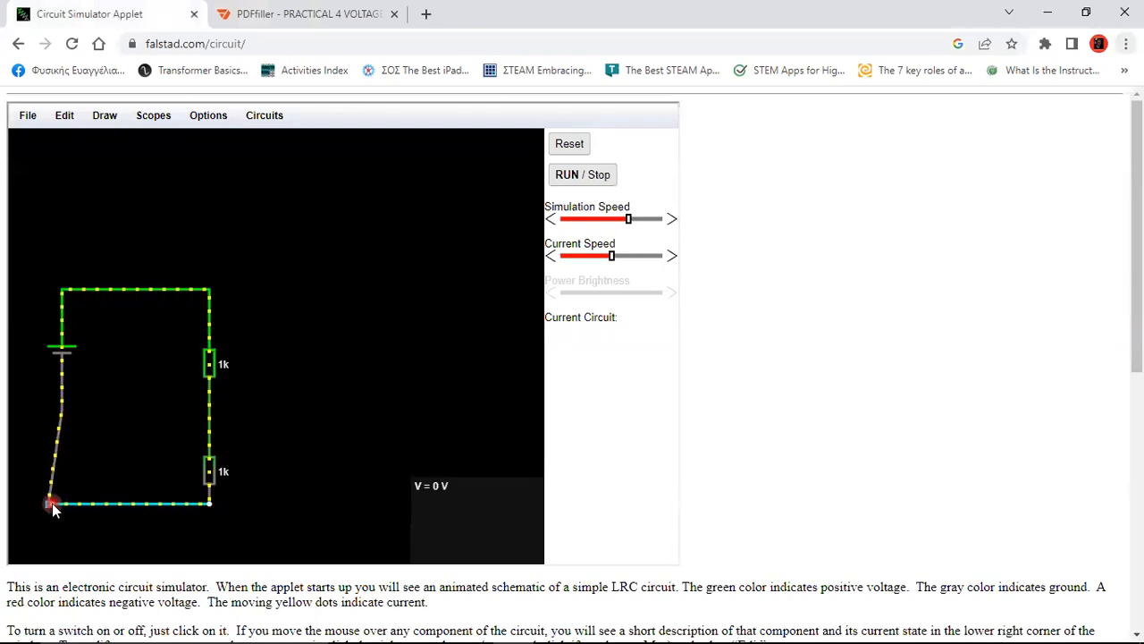
left_click_drag(49, 503, 61, 503)
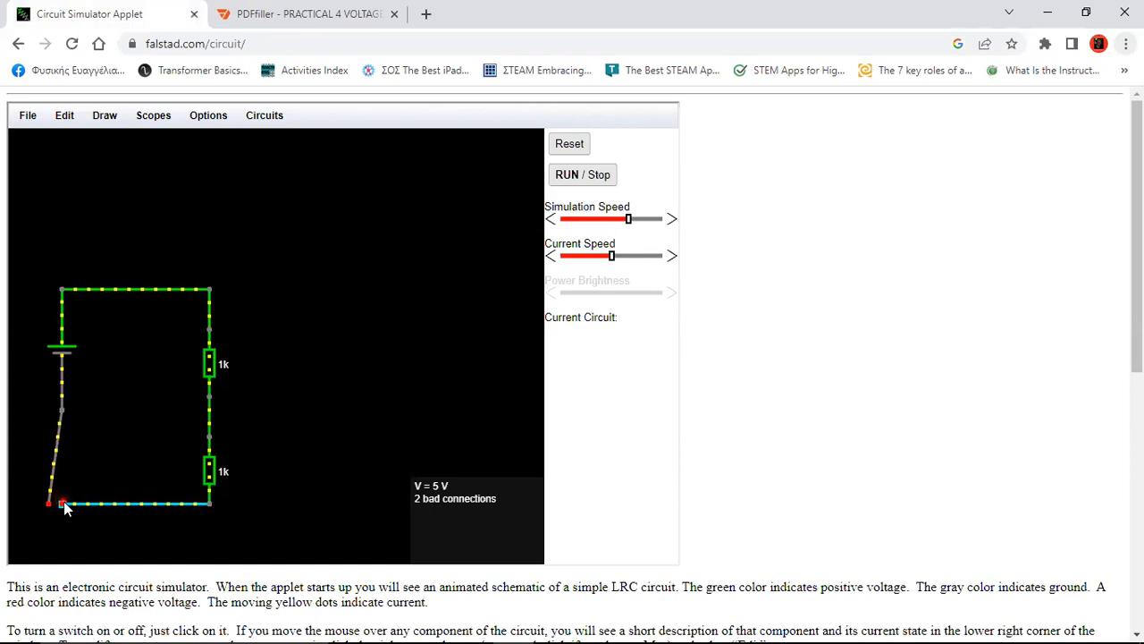
left_click(100, 502)
mouse_move(102, 504)
left_mouse_down()
mouse_move(110, 542)
mouse_move(95, 459)
mouse_move(102, 503)
left_mouse_up()
Attach the slanted wire's ends to the battery lead, closing the loop at 2.5 mA, 5 V
left_click(56, 465)
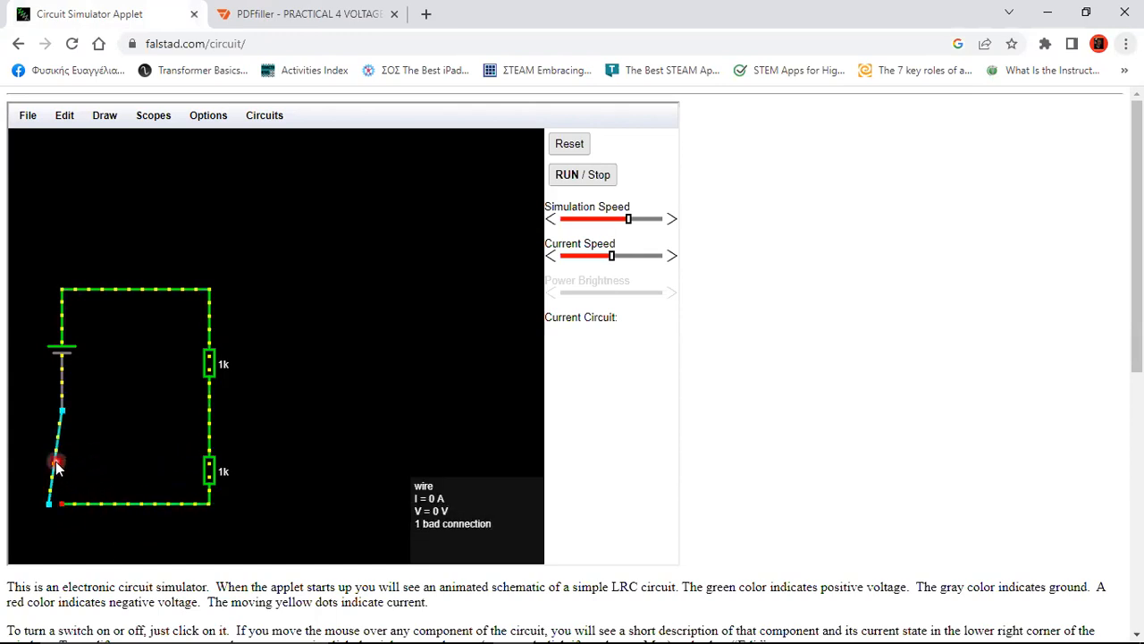
left_click(50, 501)
left_click_drag(56, 500, 61, 502)
left_click(66, 424)
left_click(84, 408)
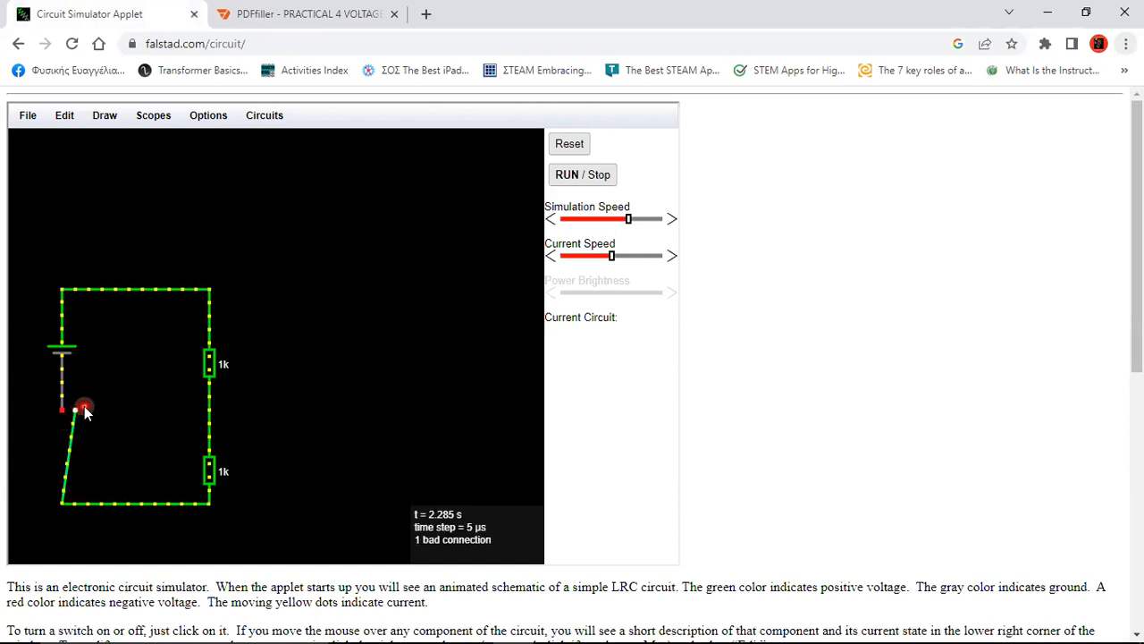
left_click(75, 410)
left_click_drag(68, 407, 62, 408)
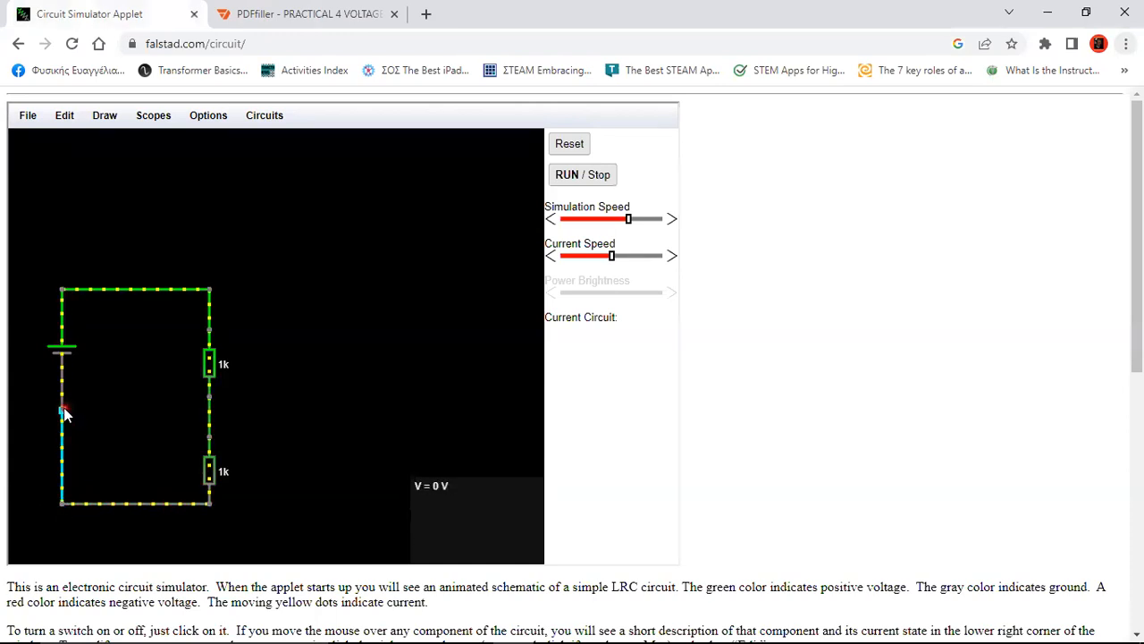
left_click(256, 419)
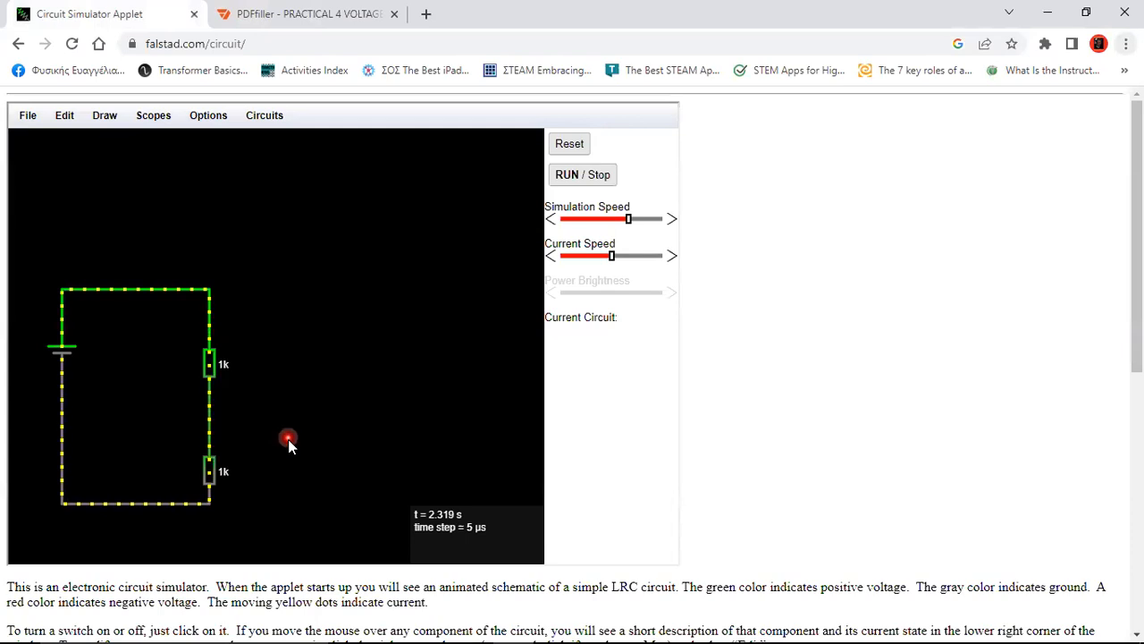
left_click(62, 347)
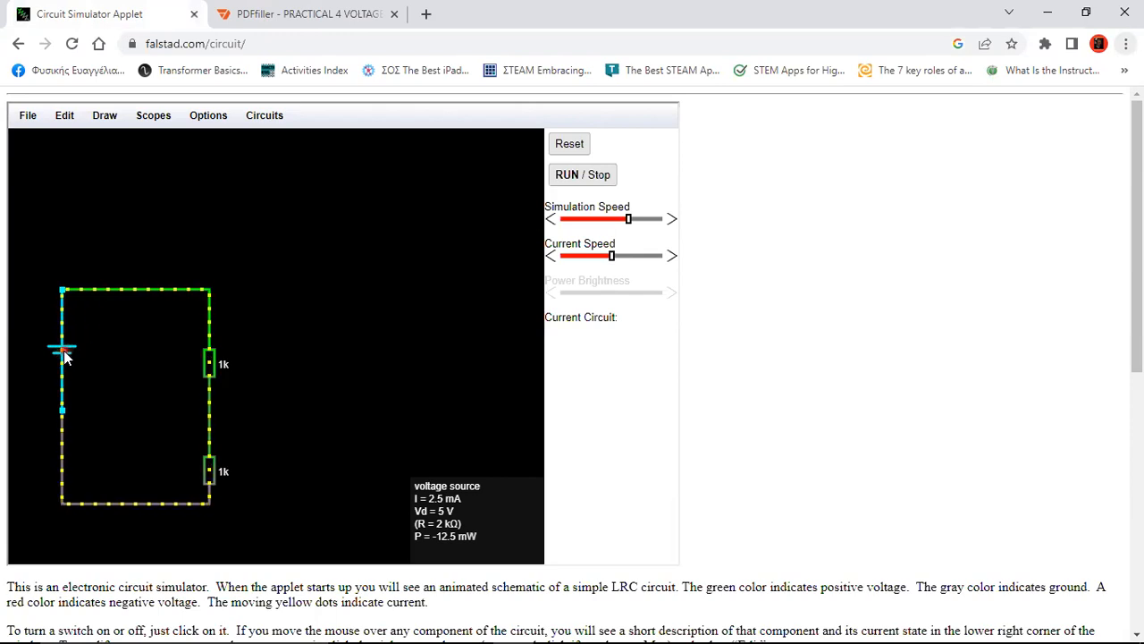
Change the voltage source's value from 5 V to 6 V in Edit Component
double_click(62, 352)
left_click(318, 286)
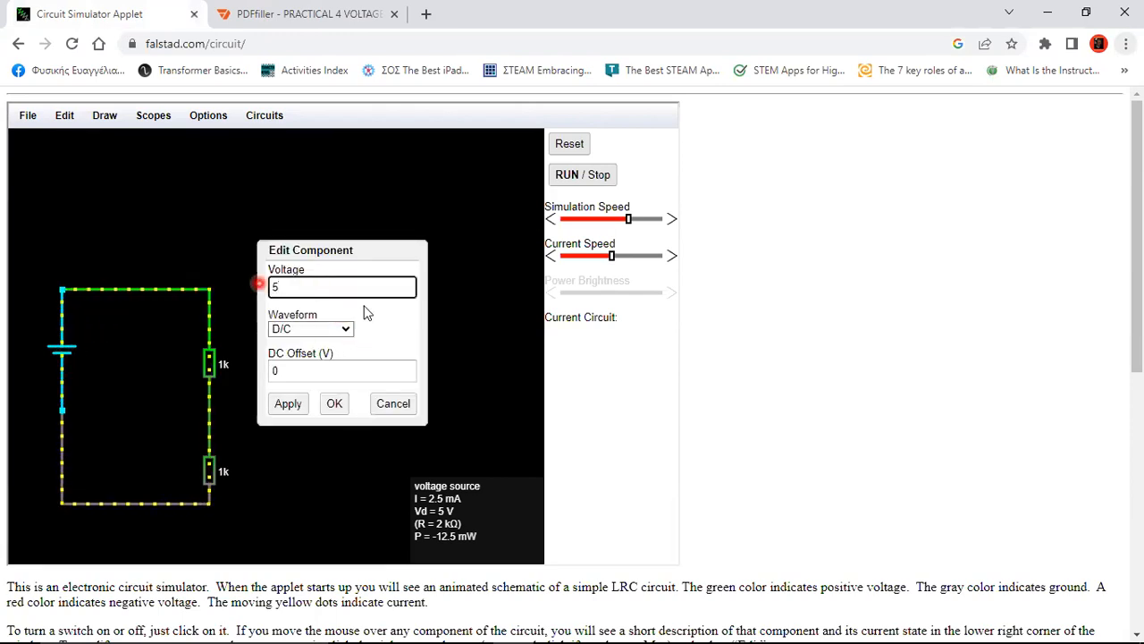
left_click_drag(337, 284, 228, 291)
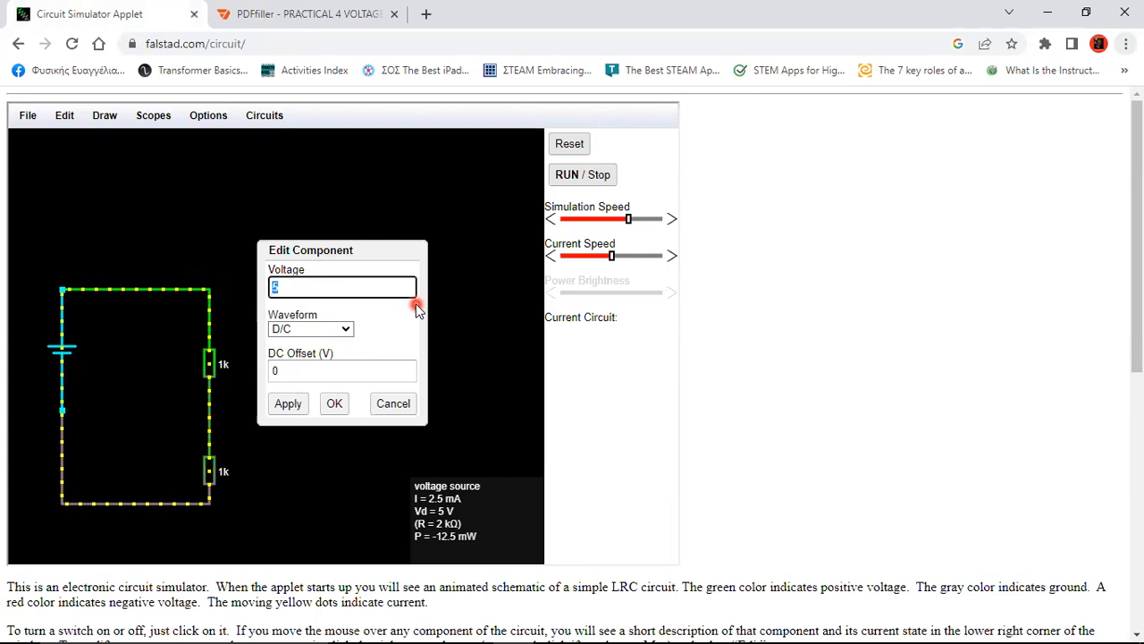
type("6")
key("Return")
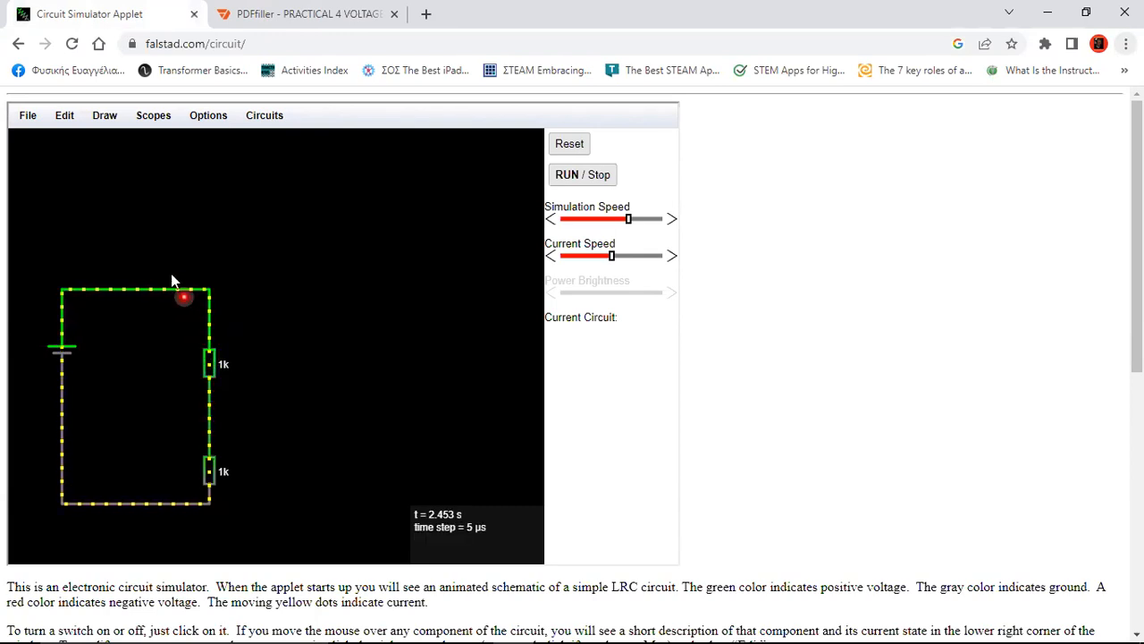
Review the pdfFiller instructions and the empty R1=10kΩ, R2=10kΩ table with 6V and 9V columns
left_click(307, 16)
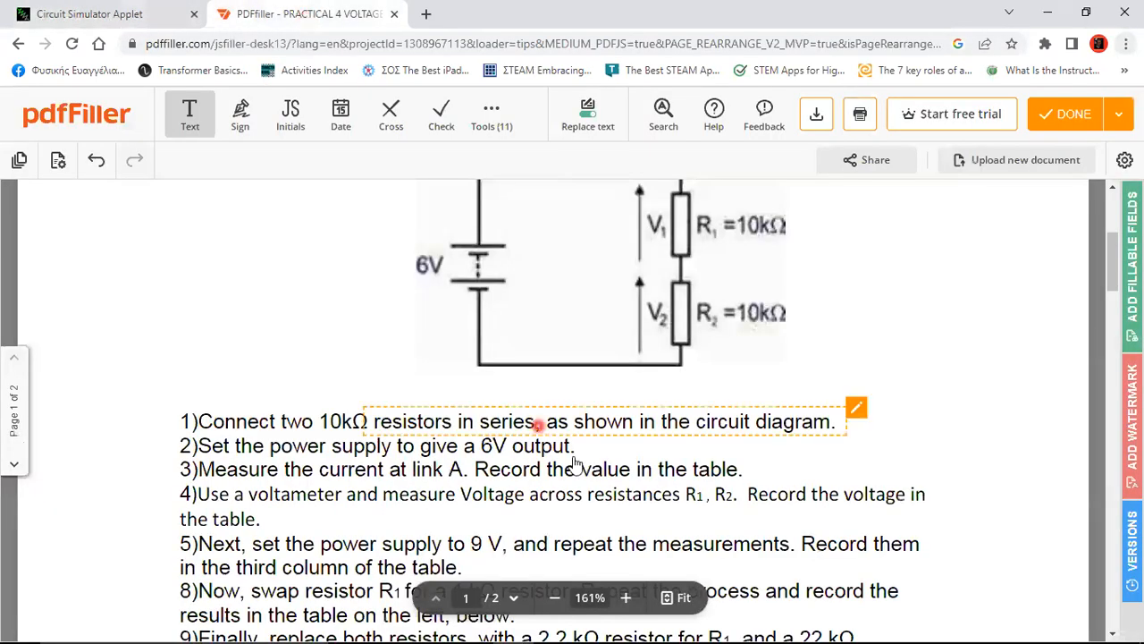
scroll(731, 502, "down", 1)
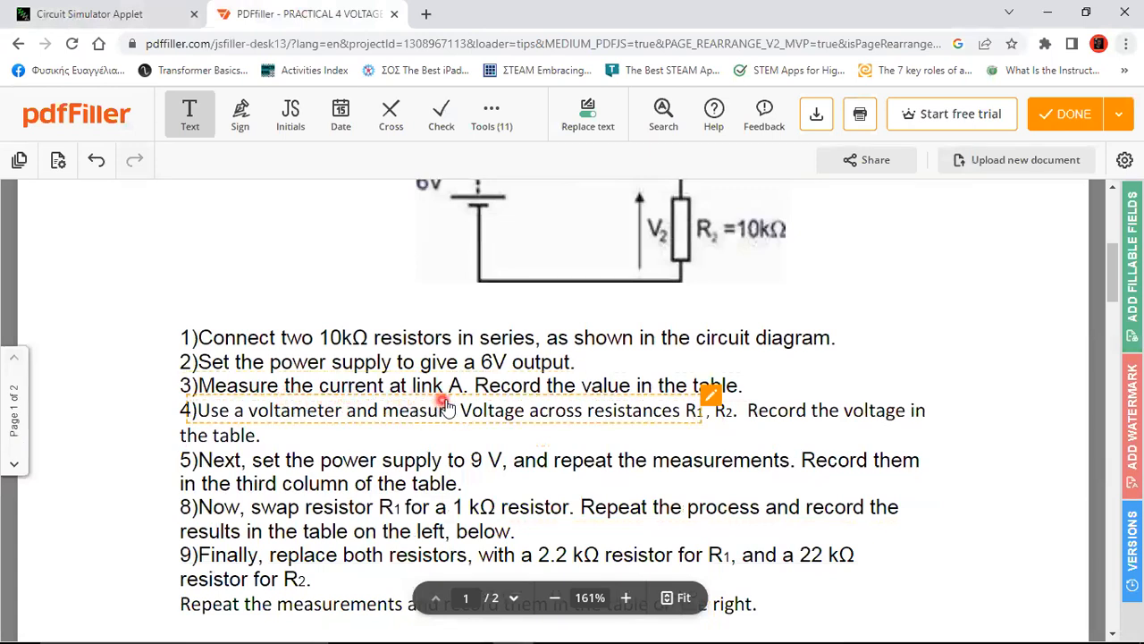
scroll(456, 414, "down", 1)
scroll(456, 413, "down", 5)
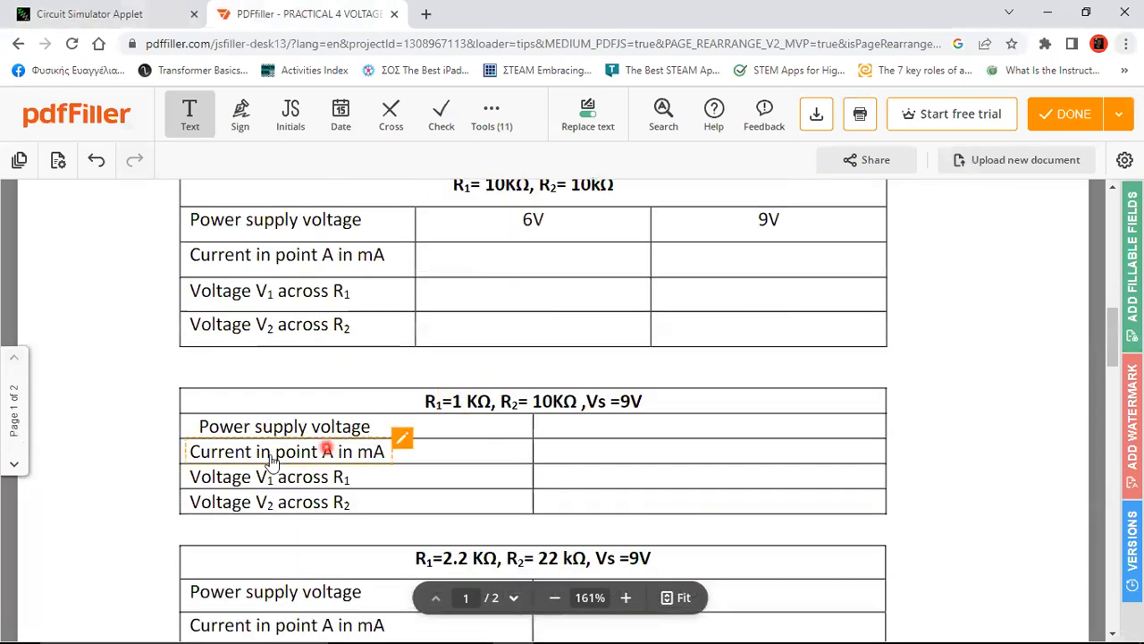
scroll(193, 463, "up", 1)
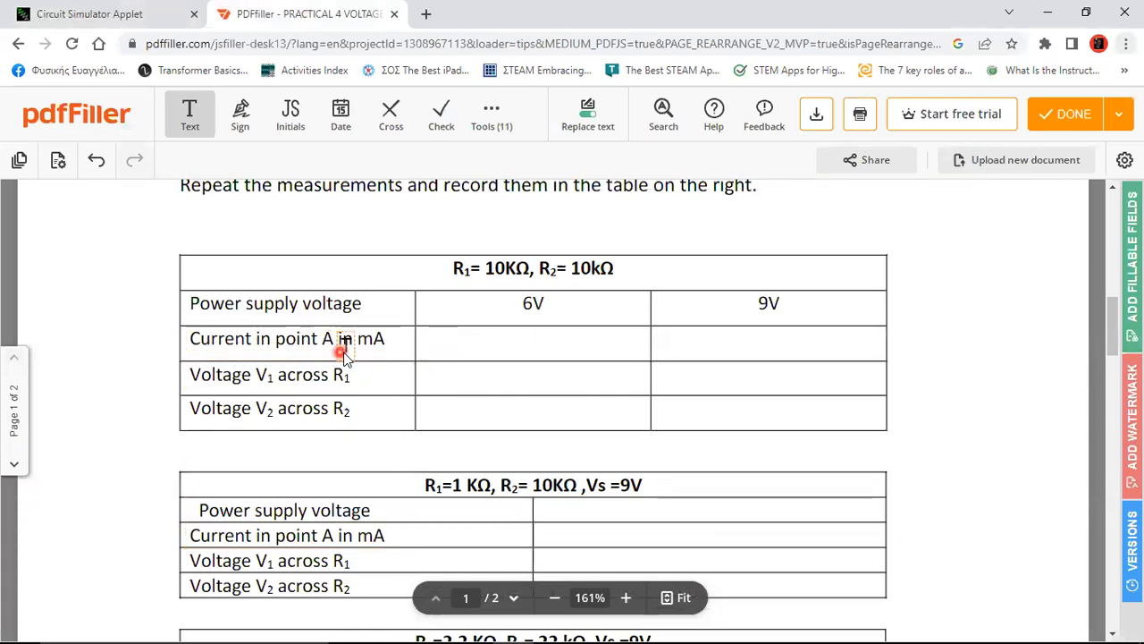
left_click(141, 15)
Move the top wire away and put an ammeter across the top branch gap, reading 3 mA
mouse_move(163, 287)
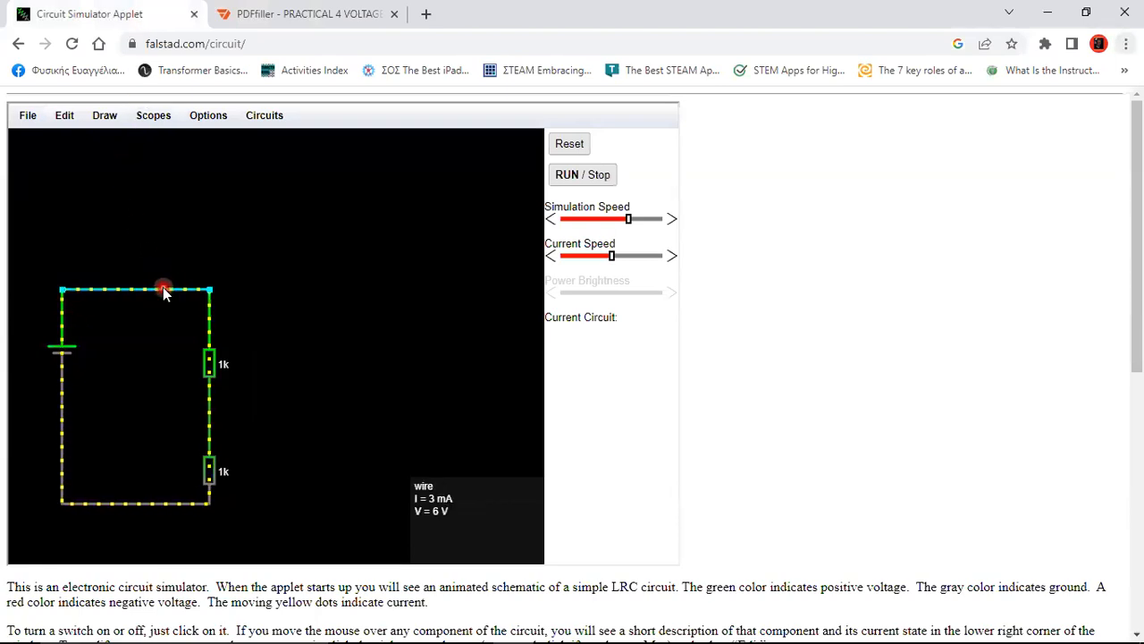
left_click_drag(163, 287, 190, 198)
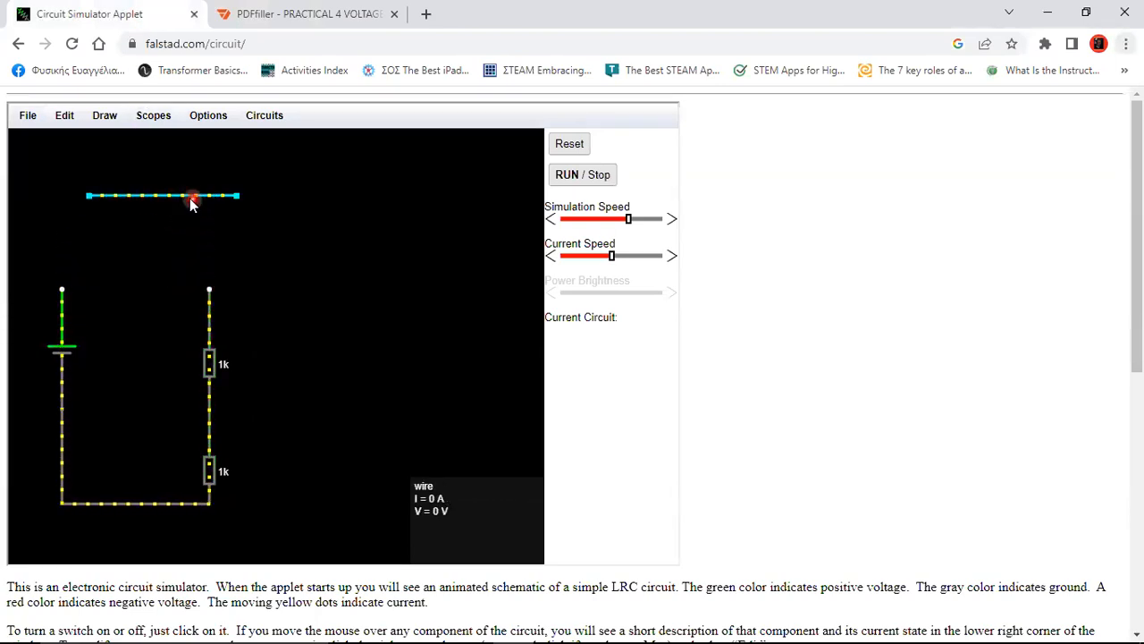
left_click(103, 117)
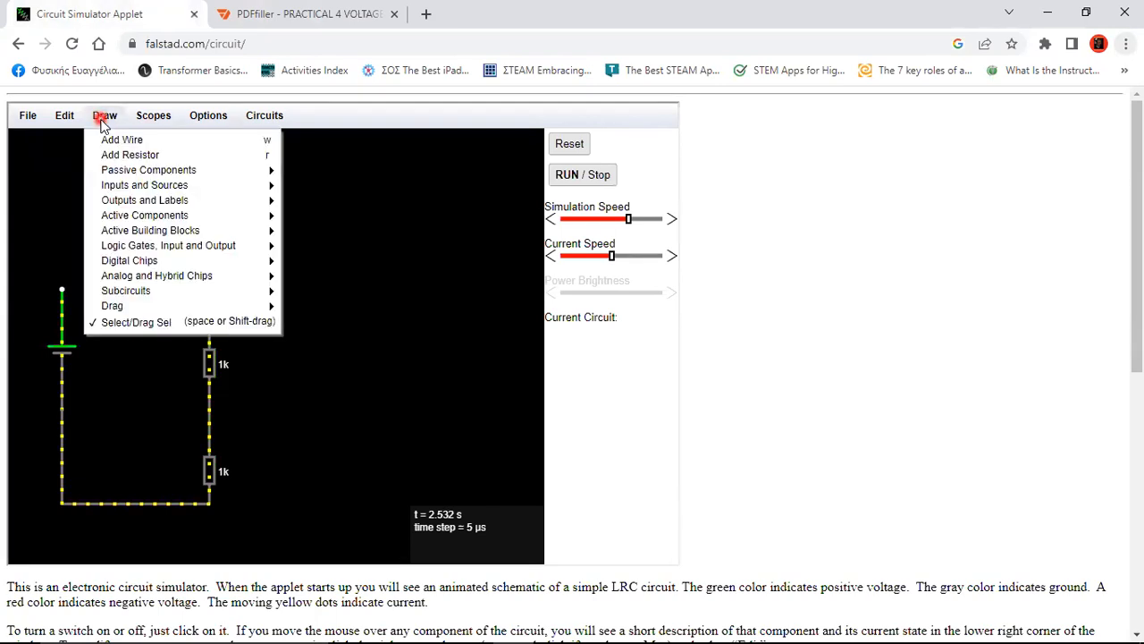
mouse_move(174, 204)
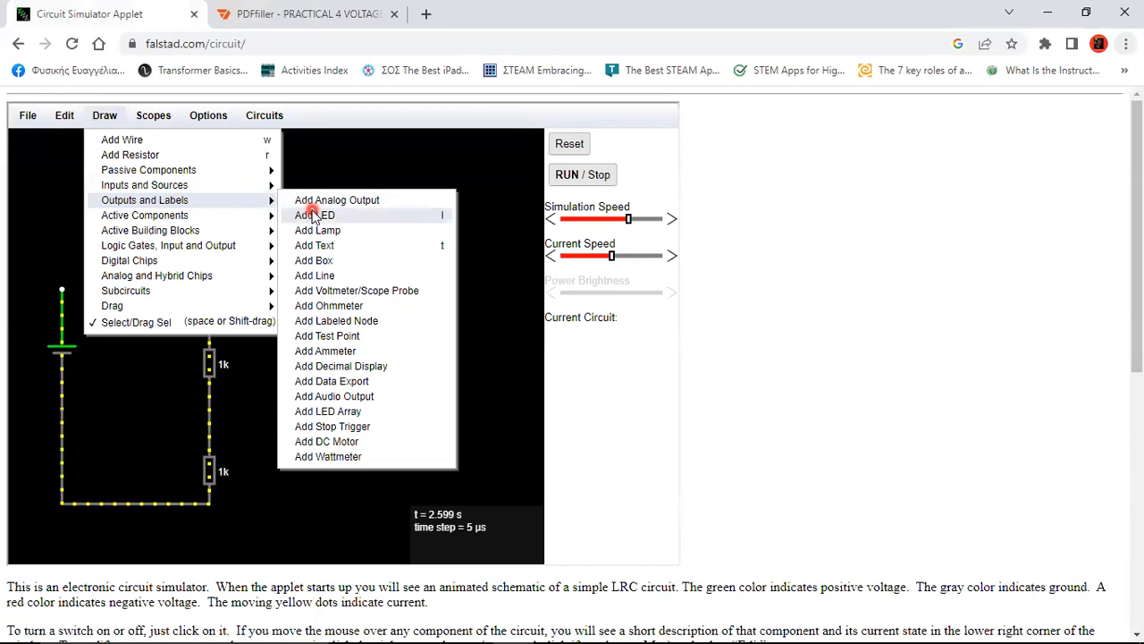
left_click(330, 350)
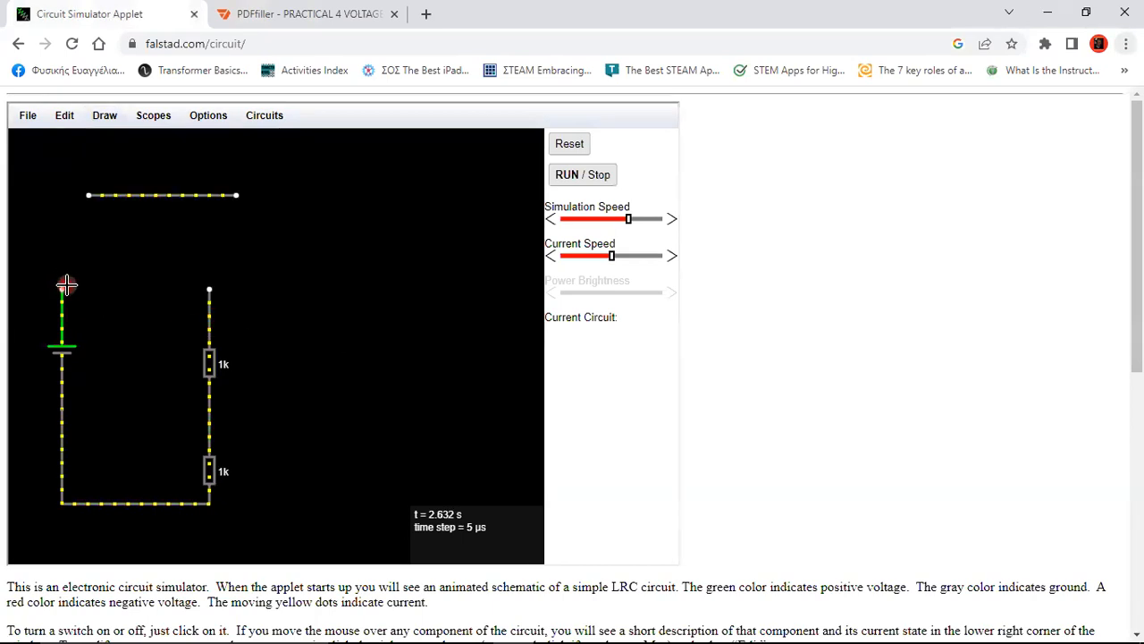
left_click_drag(62, 289, 211, 290)
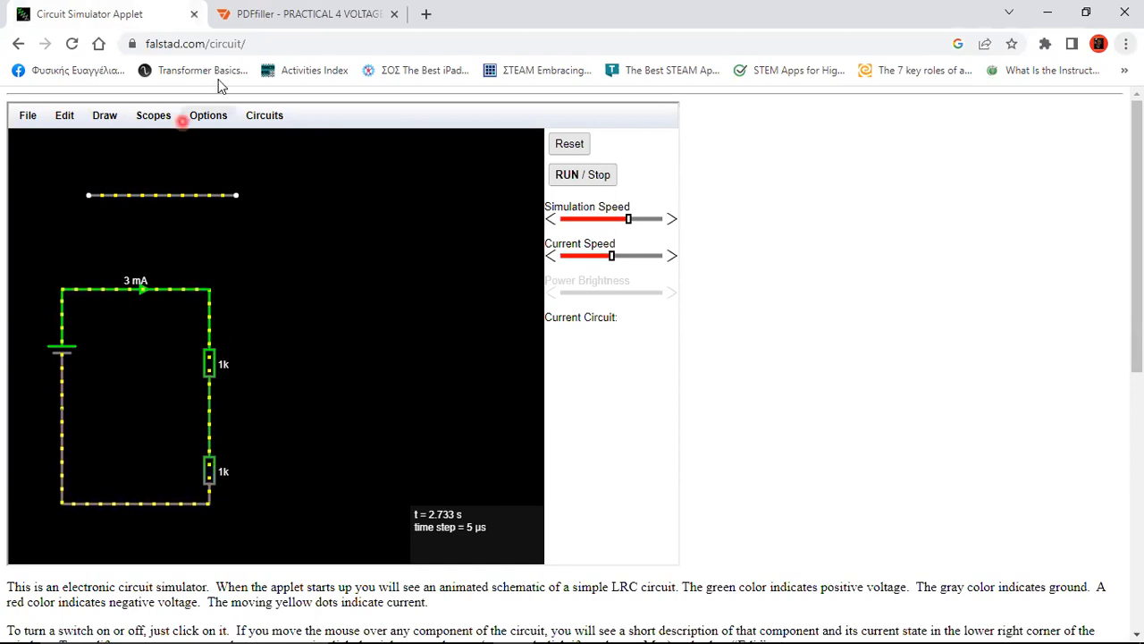
Place a voltmeter to the right of the two 1k resistors
left_click(106, 118)
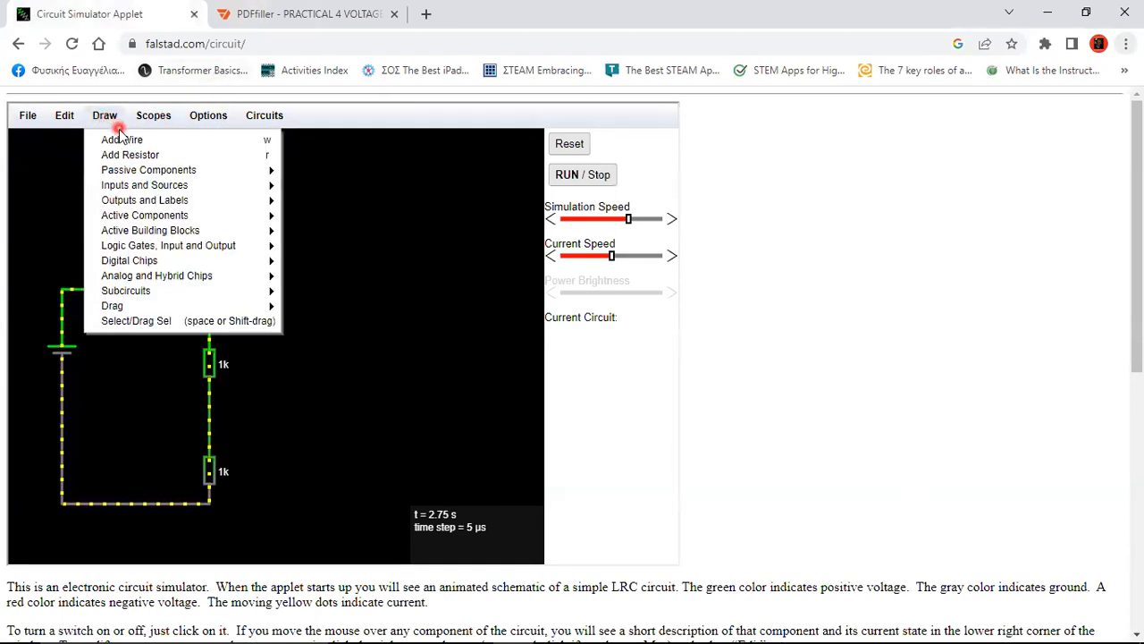
left_click(121, 139)
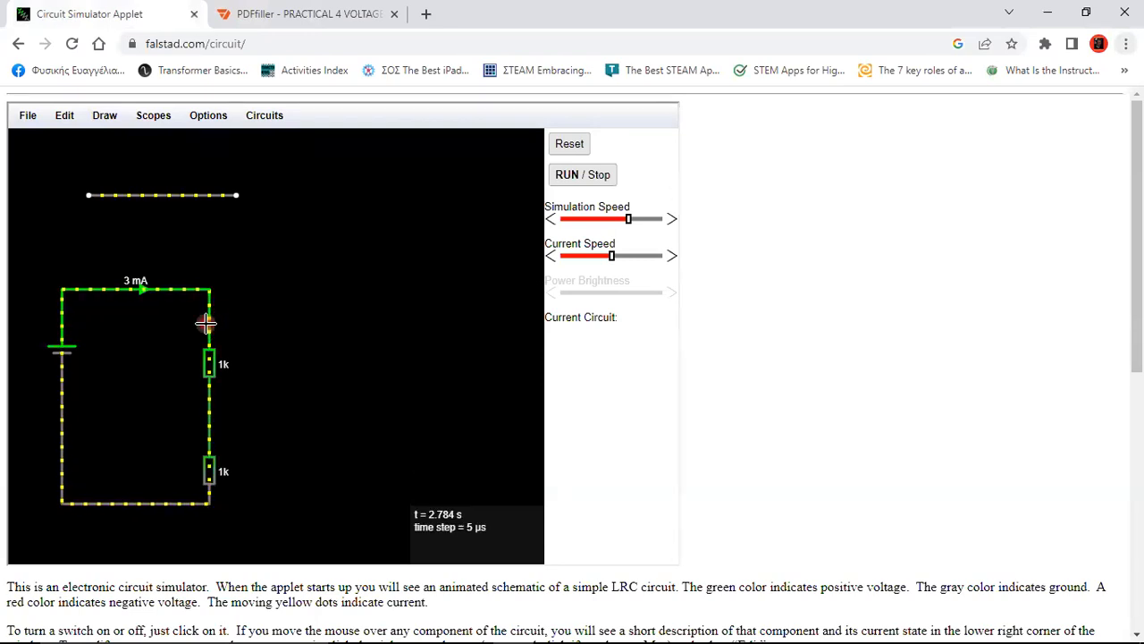
left_click(104, 118)
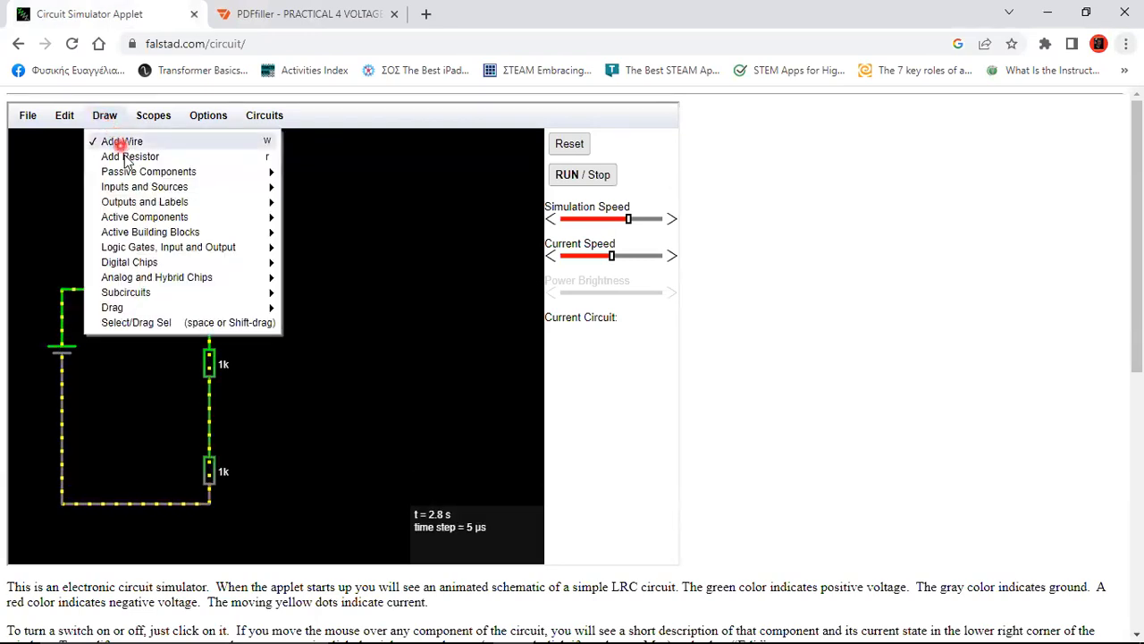
mouse_move(141, 188)
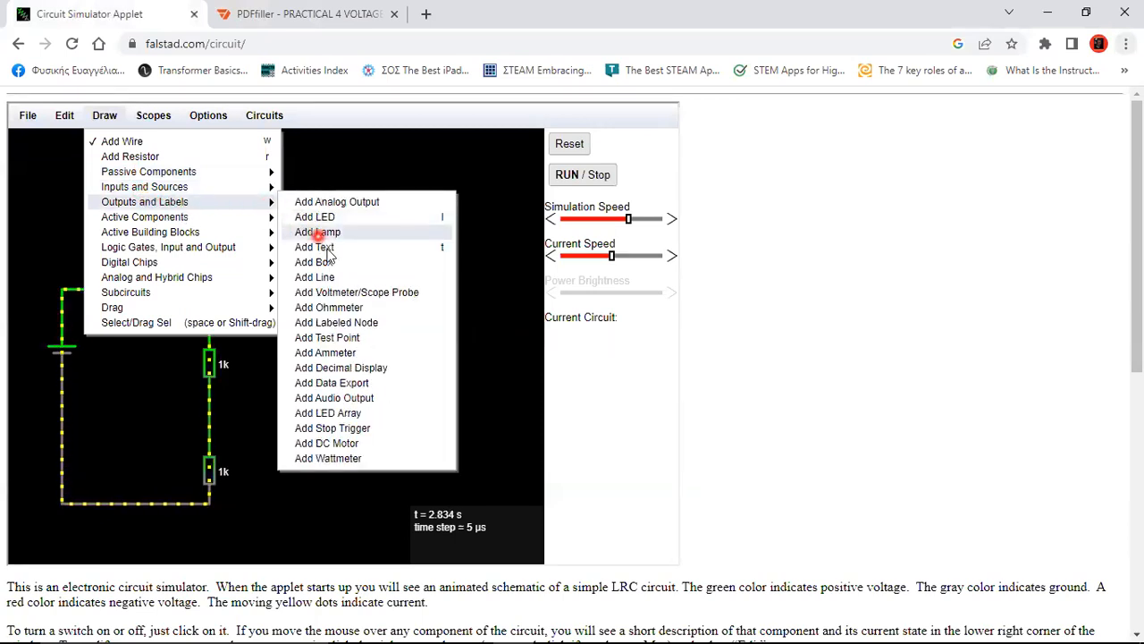
left_click(349, 292)
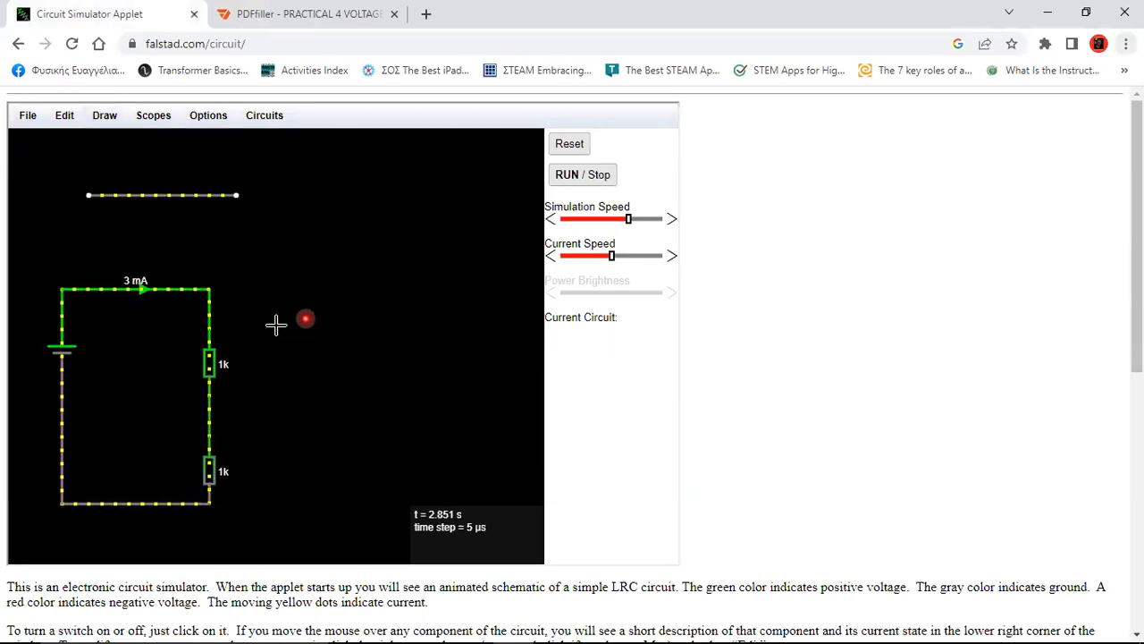
left_click_drag(274, 319, 273, 506)
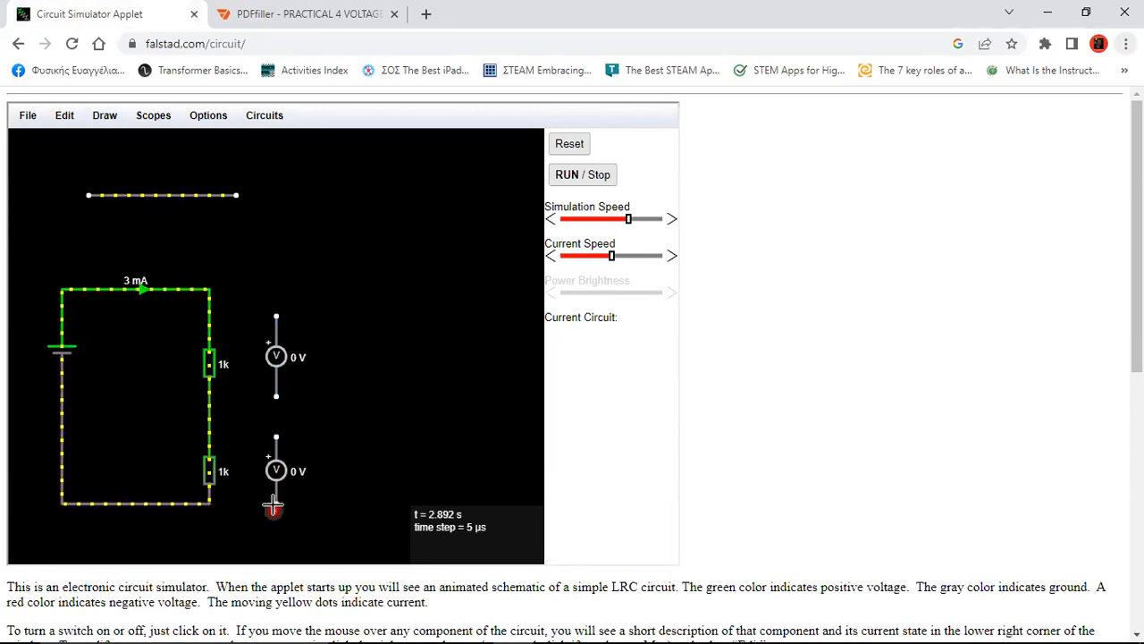
Wire the upper voltmeter's terminals above and below the top 1k resistor
left_click(110, 119)
left_click(112, 140)
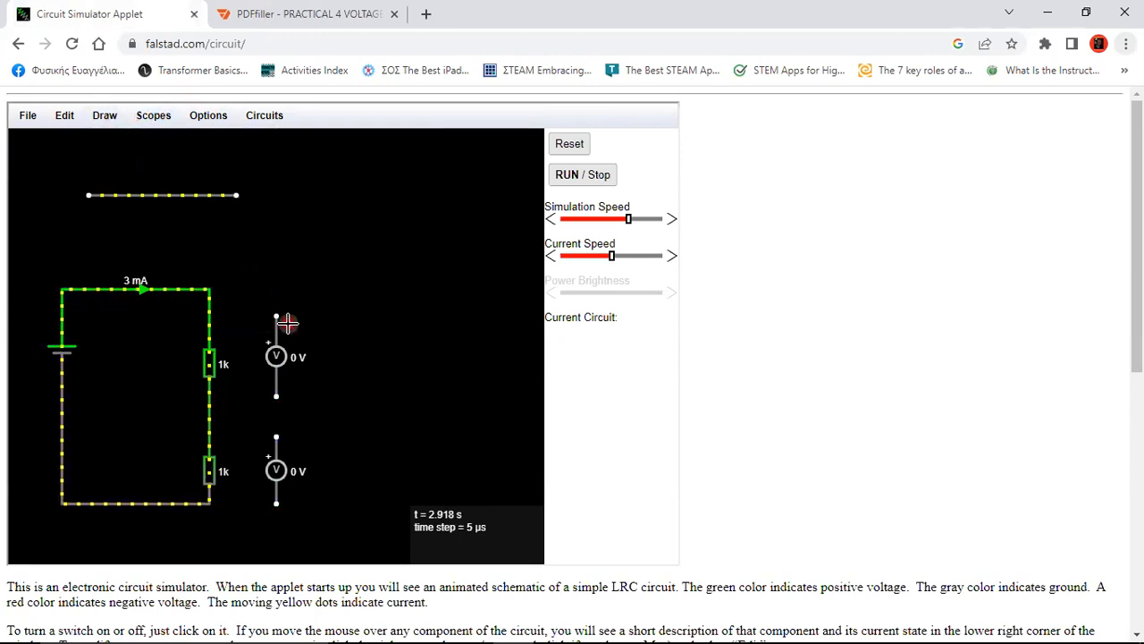
left_click_drag(278, 314, 209, 329)
left_click_drag(277, 396, 220, 387)
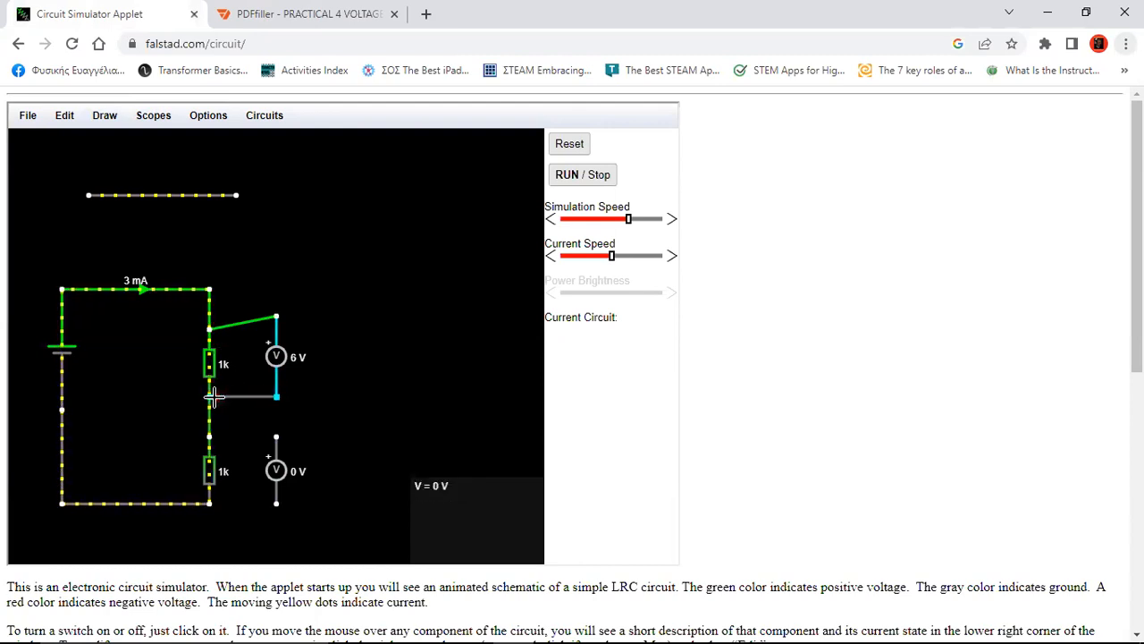
left_click_drag(213, 402, 208, 410)
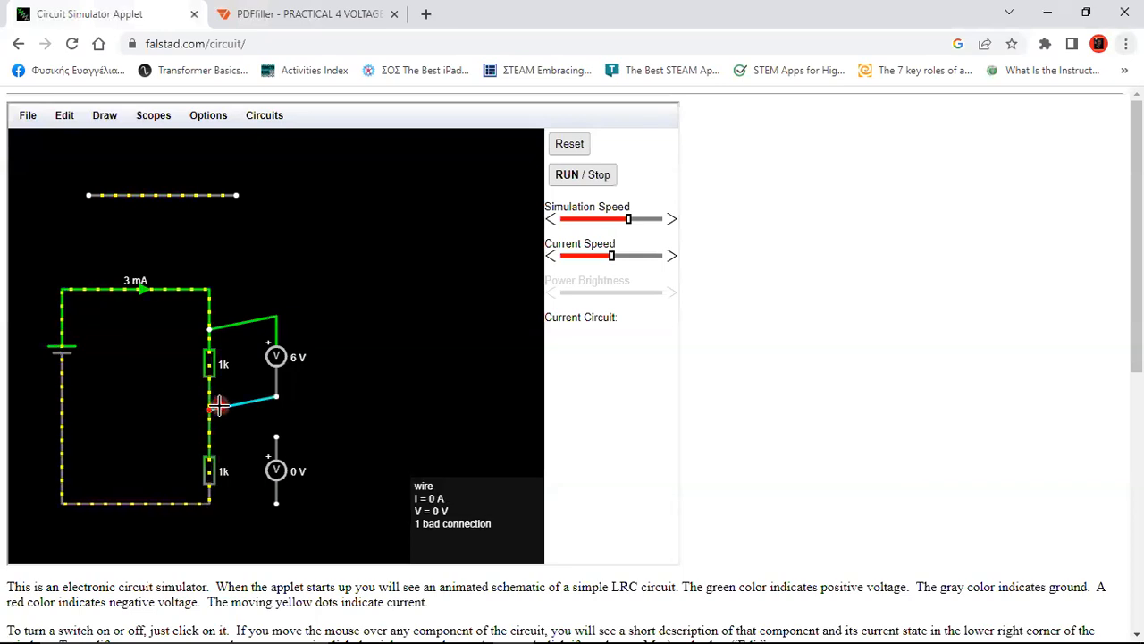
Reattach the upper voltmeter's lower lead to the middle node between the resistors
left_click(98, 115)
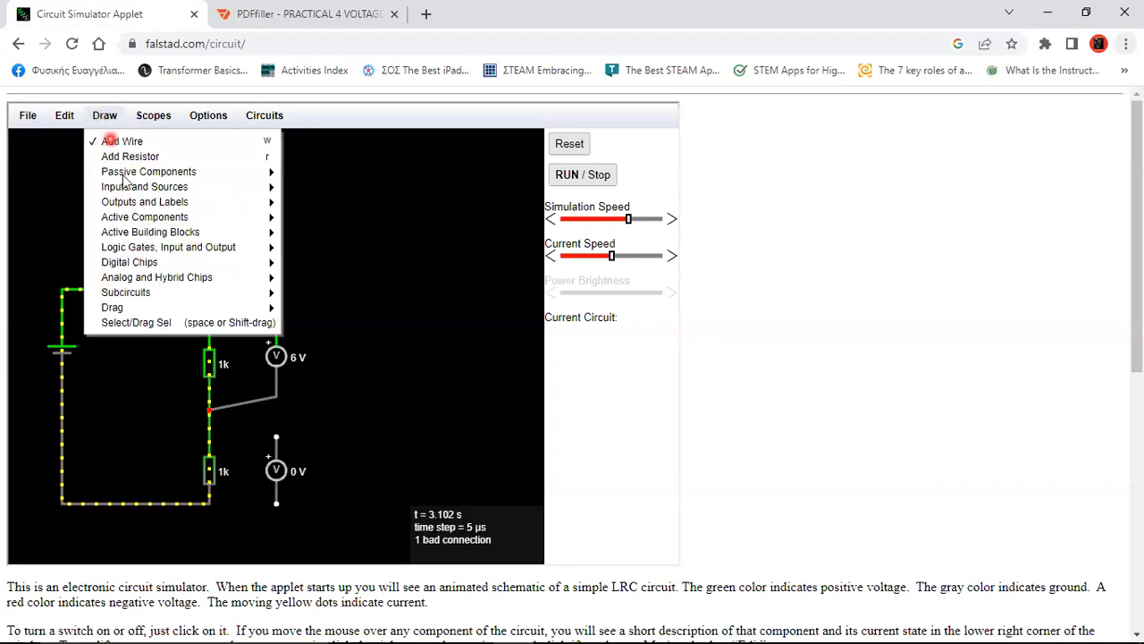
left_click(130, 322)
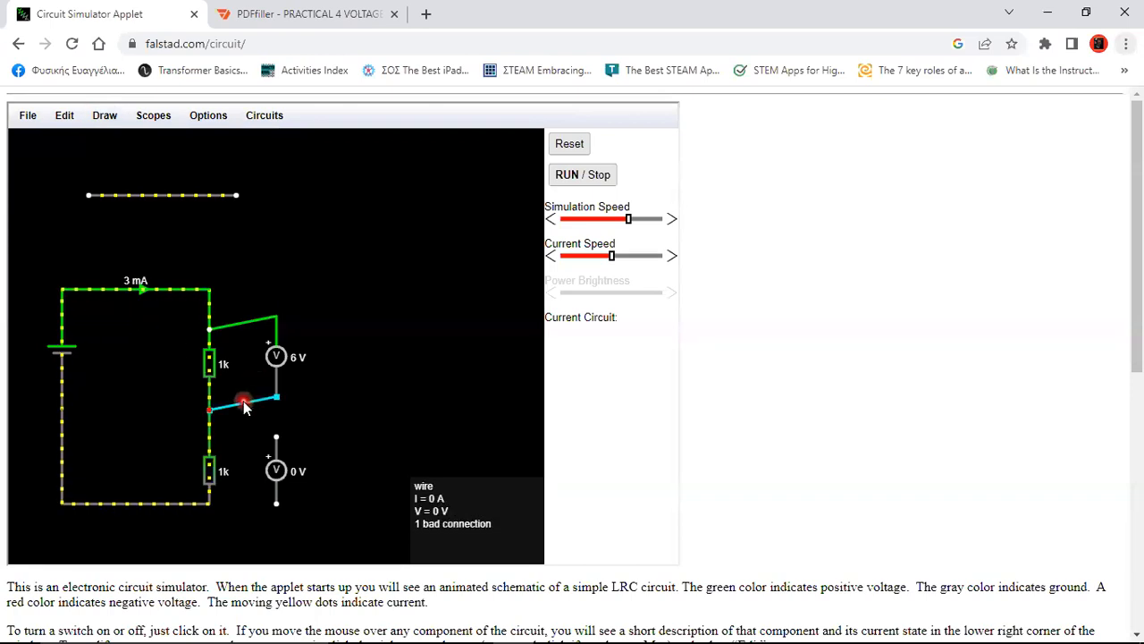
left_click_drag(245, 404, 211, 396)
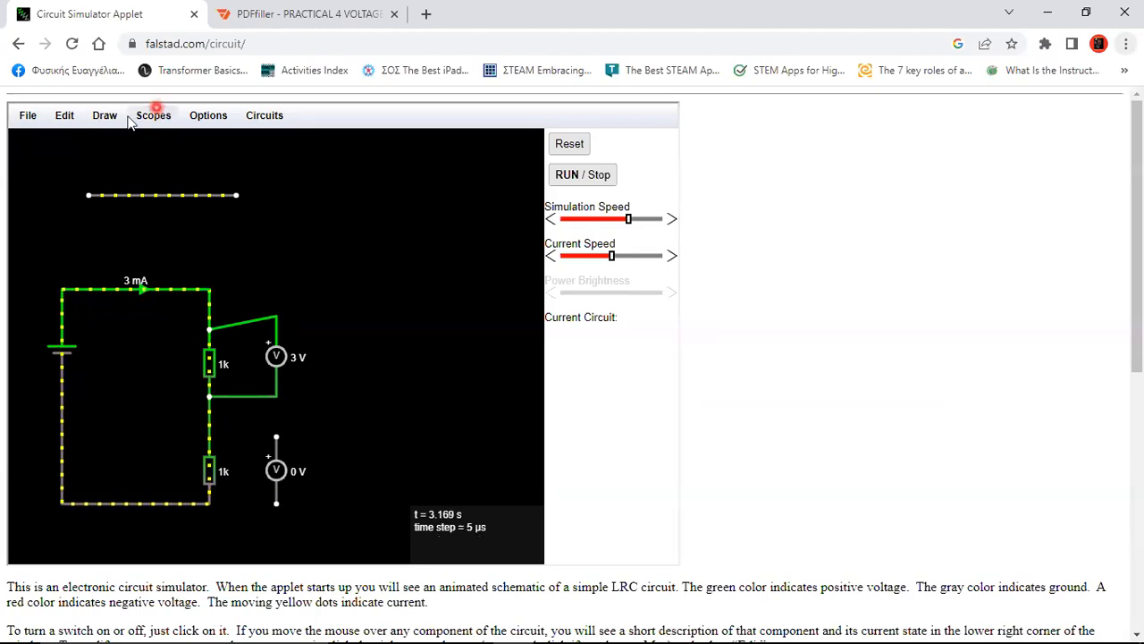
Wire the lower voltmeter across the lower resistor so both voltmeters read 3 V
left_click(96, 115)
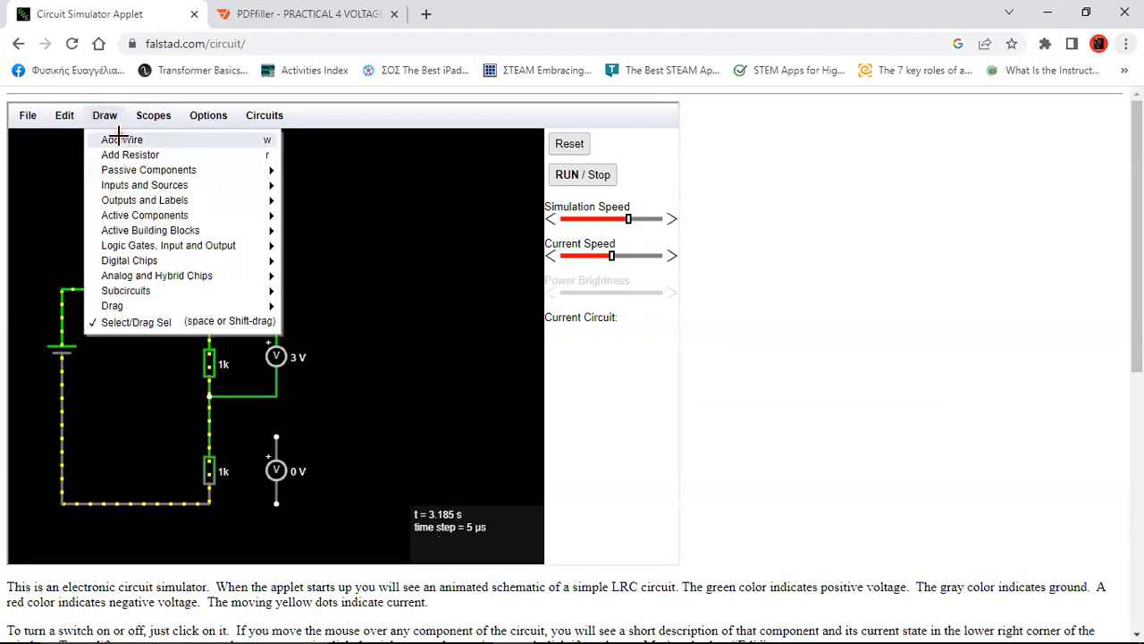
left_click(119, 138)
left_click_drag(275, 436, 209, 436)
left_click_drag(274, 502, 209, 503)
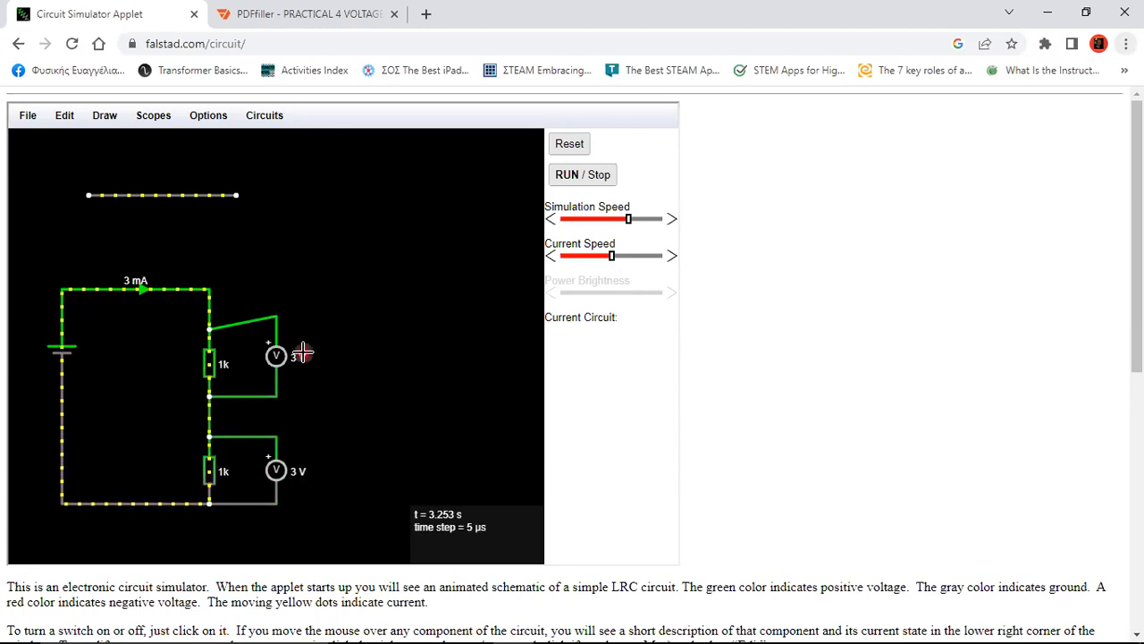
Set the lower and upper resistors to 10k each, giving 300 µA in the loop
double_click(208, 469)
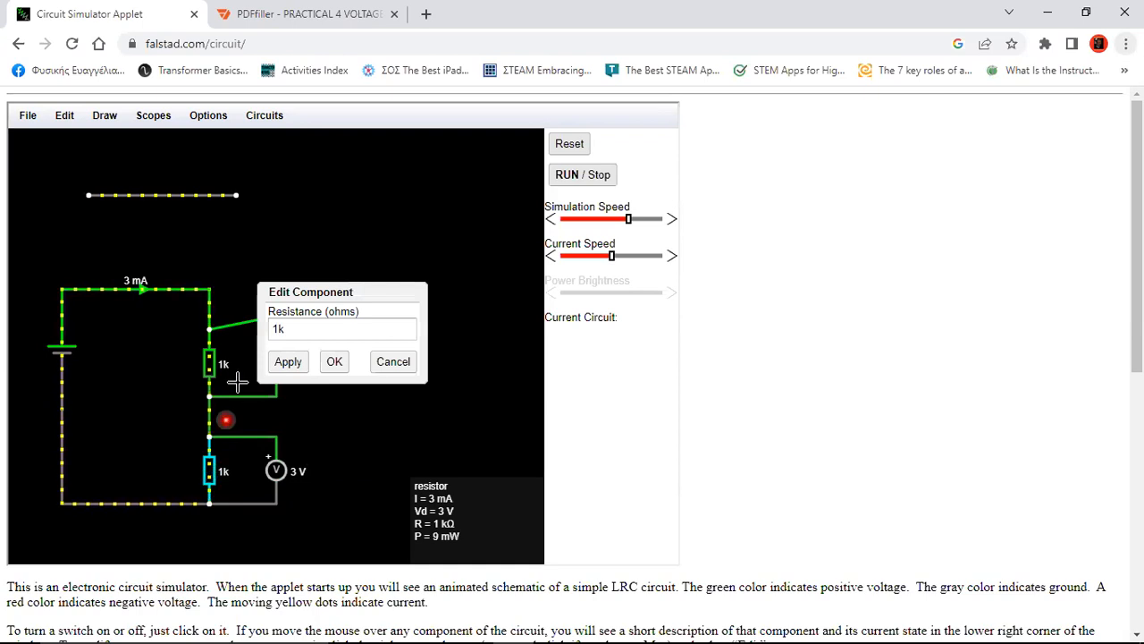
left_click(271, 329)
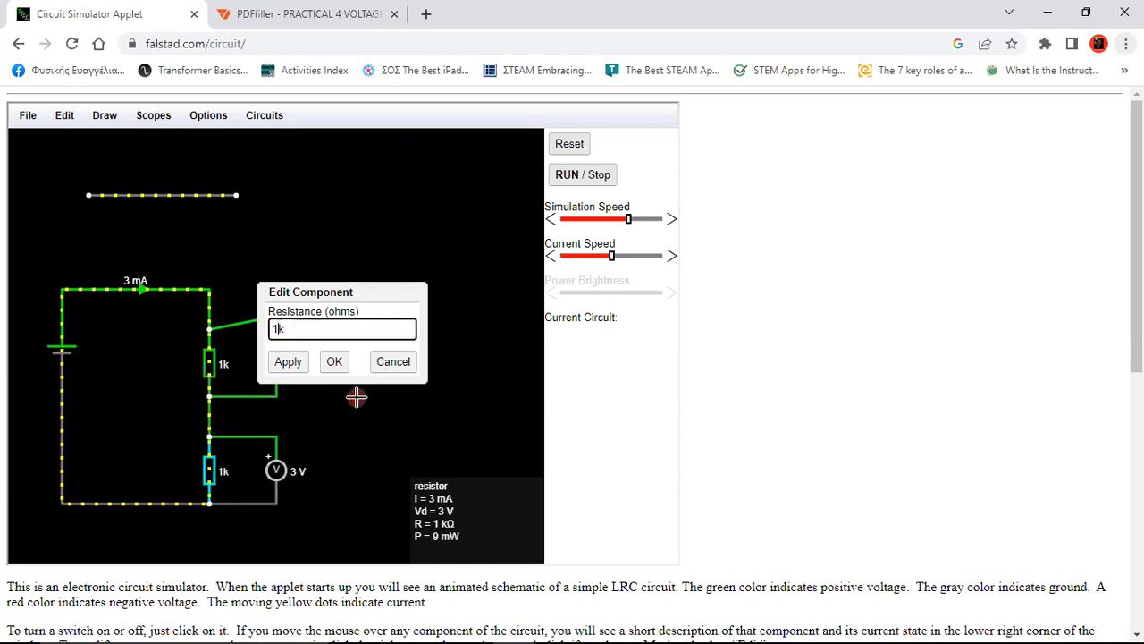
left_click(302, 361)
left_click(331, 361)
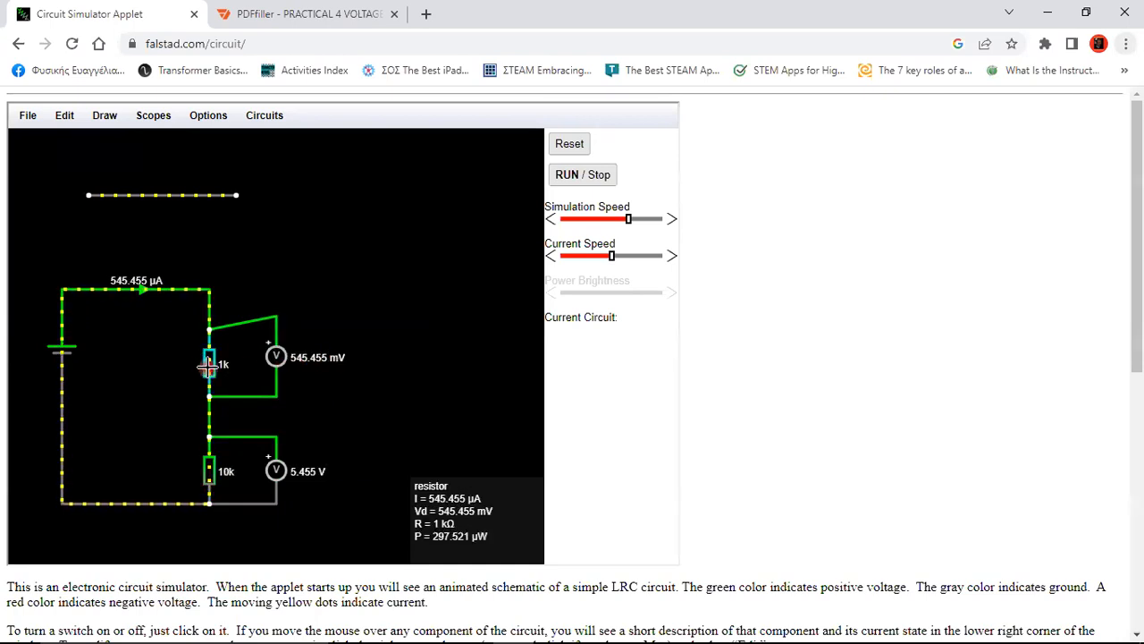
double_click(207, 365)
left_click(272, 329)
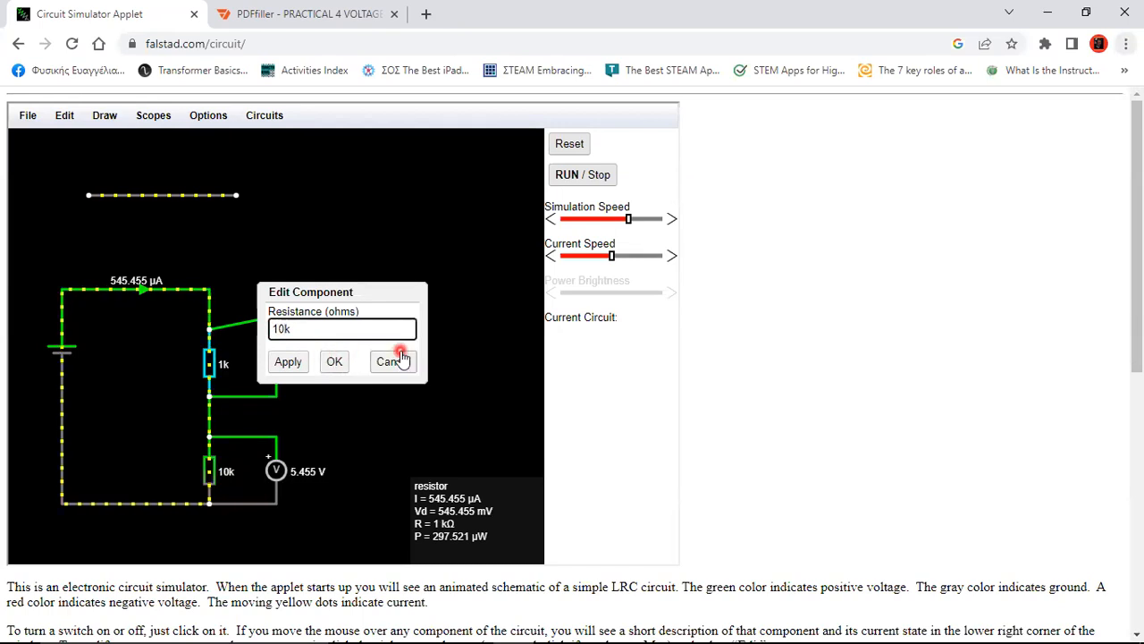
left_click(289, 361)
left_click(332, 361)
left_click(436, 188)
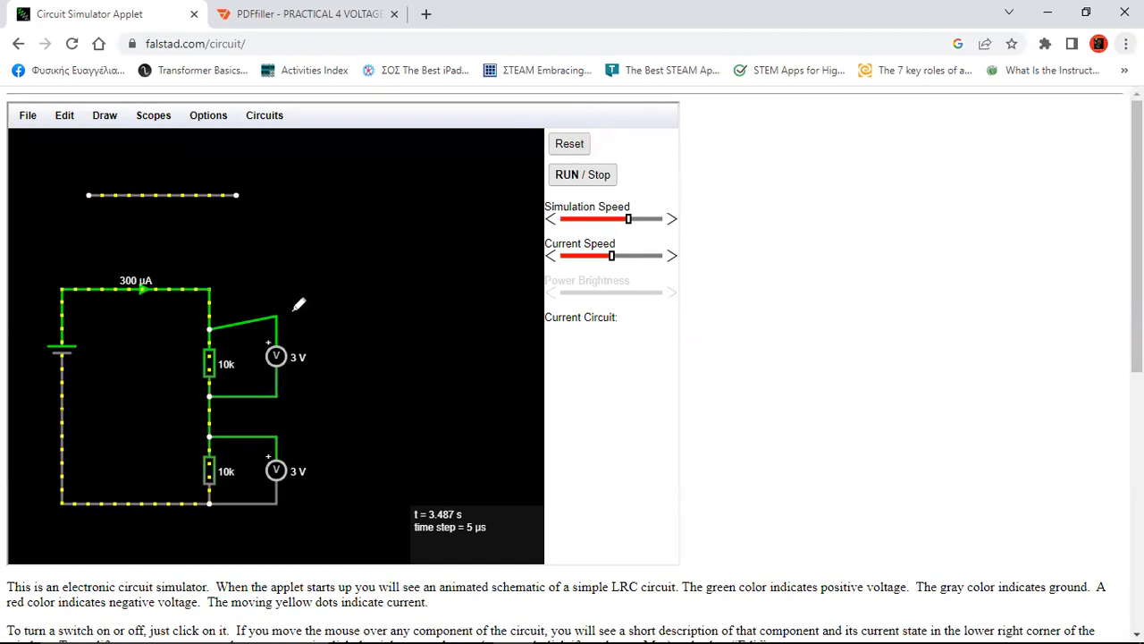
mouse_move(292, 309)
left_mouse_down()
mouse_move(245, 374)
mouse_move(299, 391)
mouse_move(304, 300)
left_mouse_up()
mouse_move(295, 438)
left_mouse_down()
mouse_move(243, 458)
mouse_move(311, 488)
mouse_move(293, 436)
left_mouse_up()
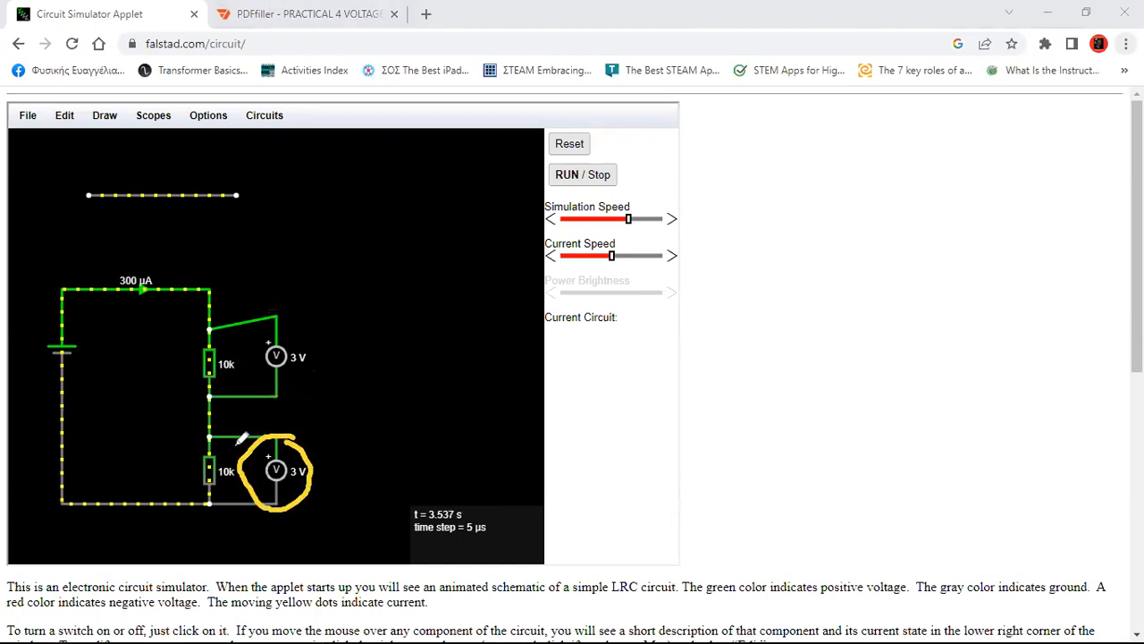
left_click_drag(148, 471, 186, 469)
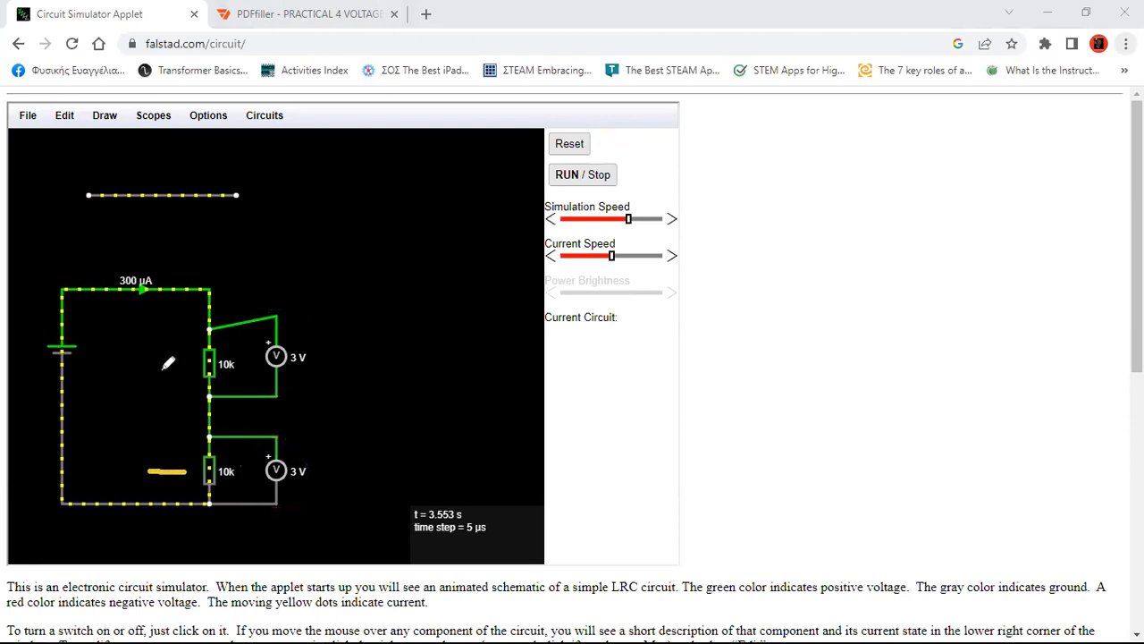
left_click_drag(136, 367, 181, 373)
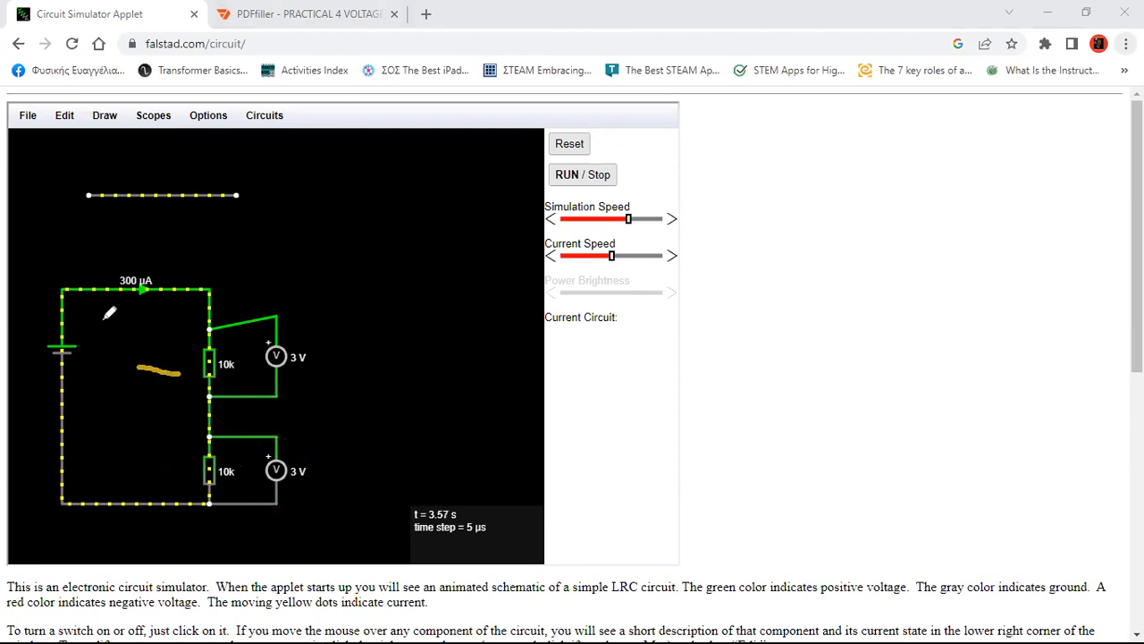
mouse_move(99, 326)
left_mouse_down()
mouse_move(33, 329)
mouse_move(19, 370)
mouse_move(87, 370)
mouse_move(102, 318)
left_mouse_up()
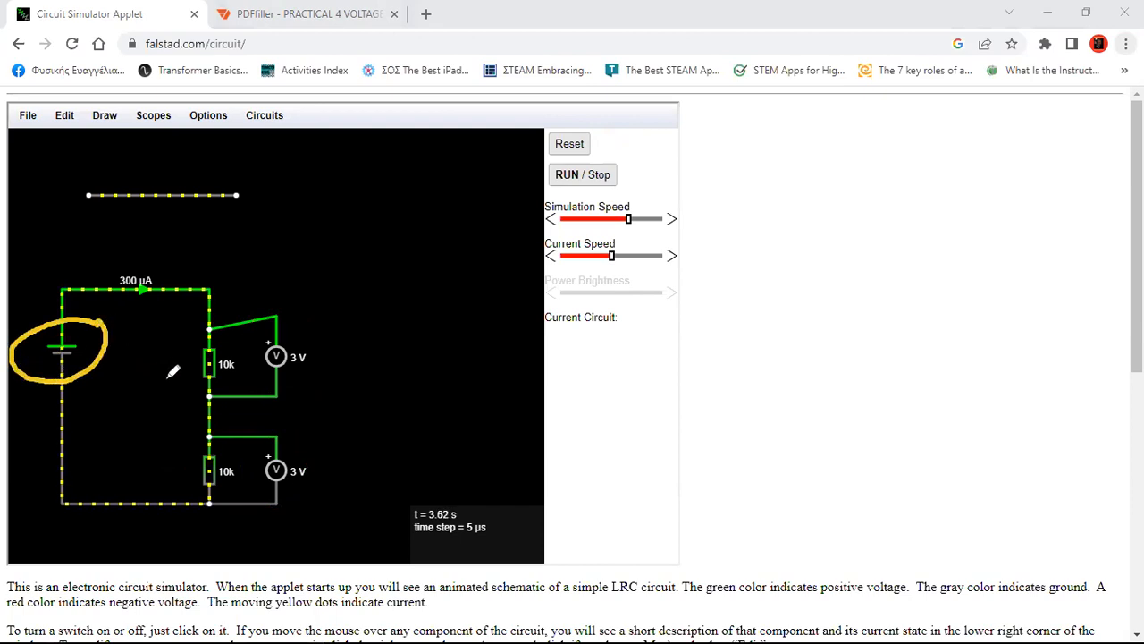
mouse_move(320, 323)
left_mouse_down()
mouse_move(283, 311)
mouse_move(149, 360)
mouse_move(259, 407)
mouse_move(311, 325)
mouse_move(303, 311)
left_mouse_up()
mouse_move(288, 434)
left_mouse_down()
mouse_move(268, 426)
mouse_move(177, 460)
mouse_move(304, 506)
mouse_move(302, 441)
left_mouse_up()
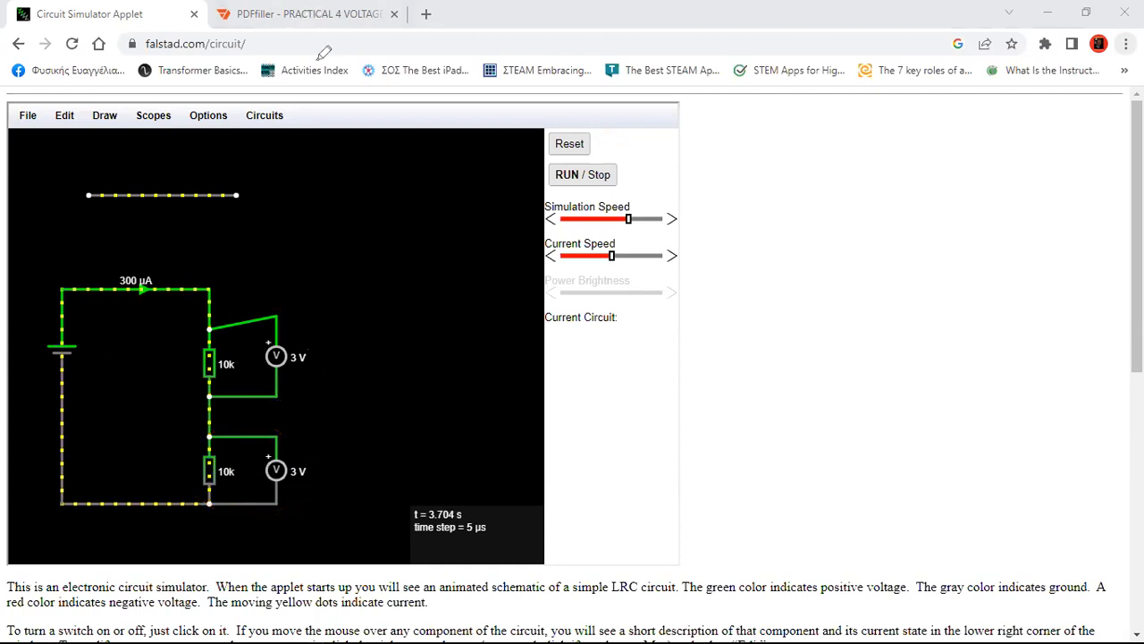
Type 3 into the 6V current, V1 and V2 cells of the worksheet table
left_click(324, 15)
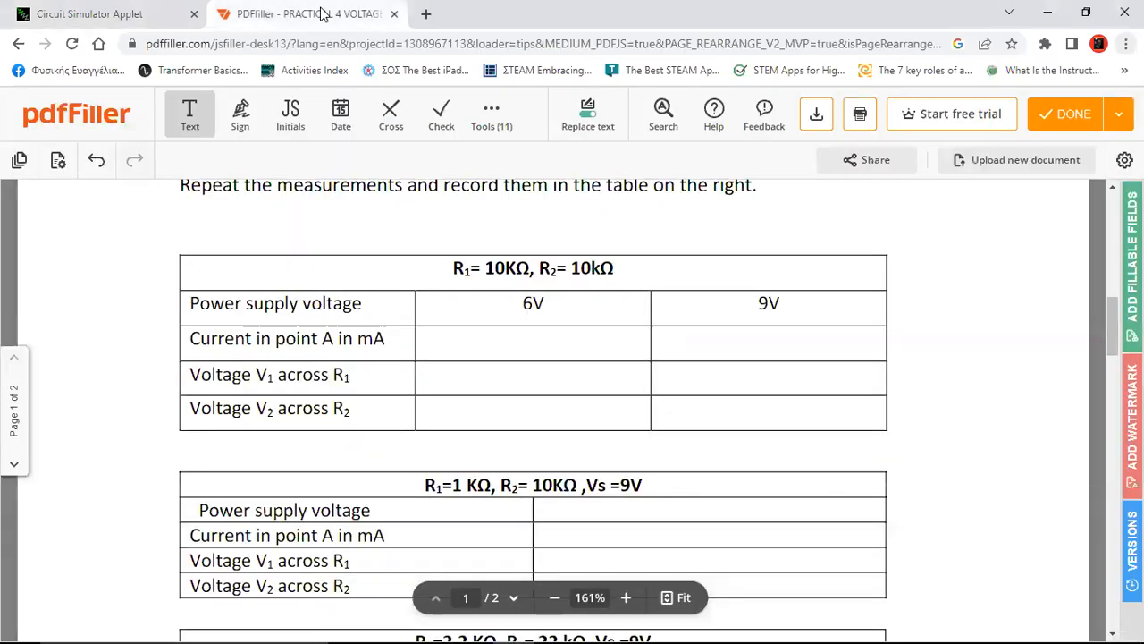
left_click(483, 354)
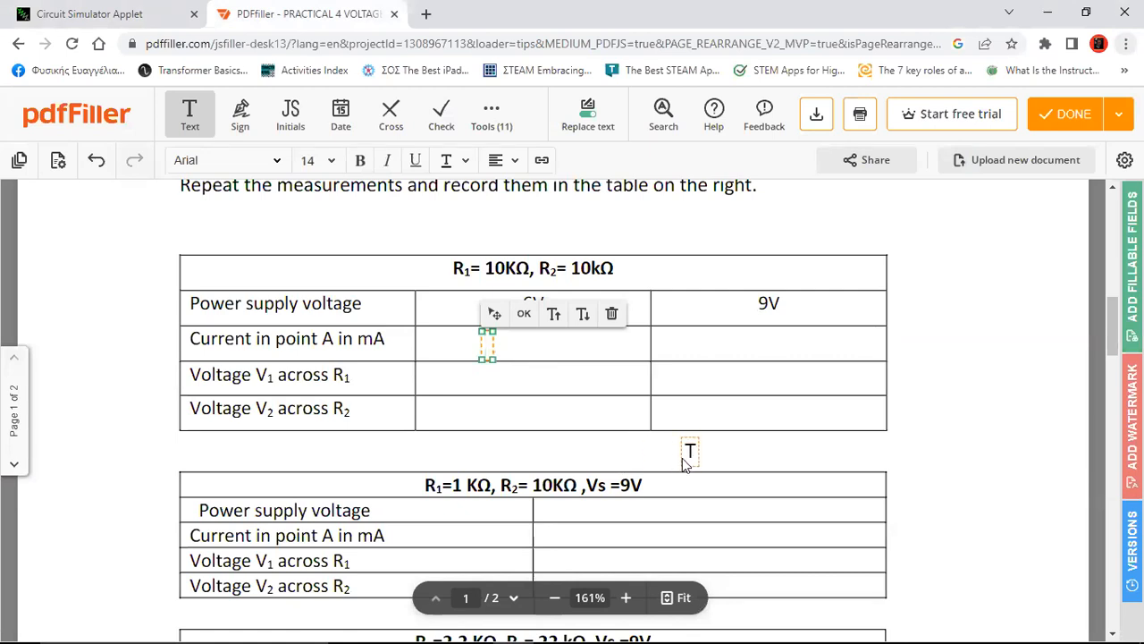
type("3")
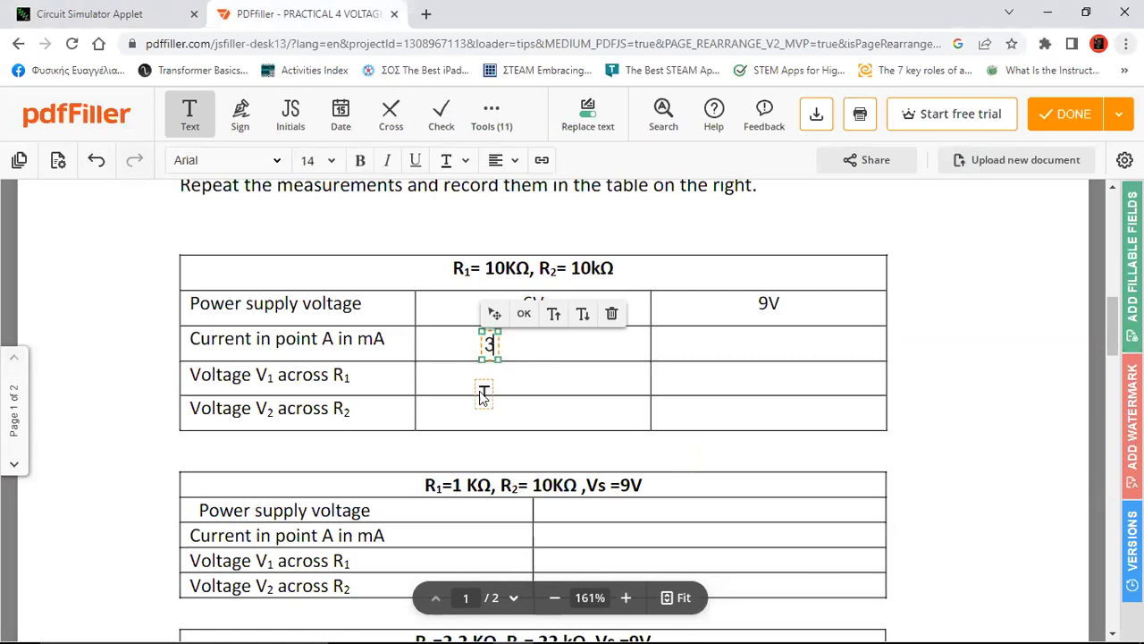
left_click(487, 387)
type("3")
left_click(511, 414)
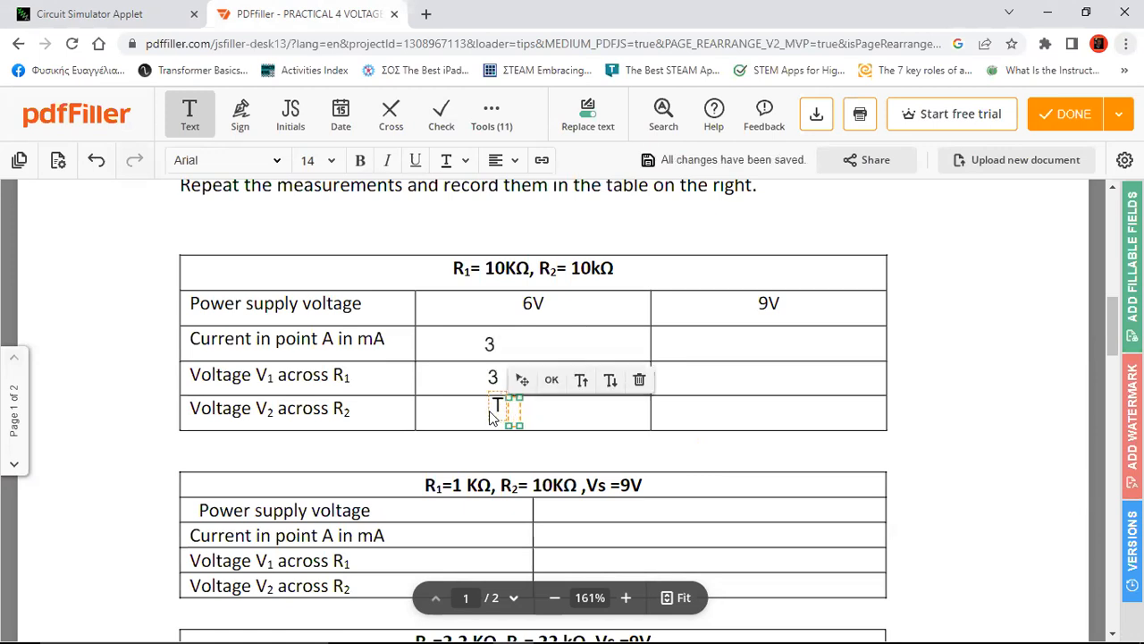
left_click(489, 412)
left_click_drag(487, 412, 480, 421)
type("3")
left_click(1055, 413)
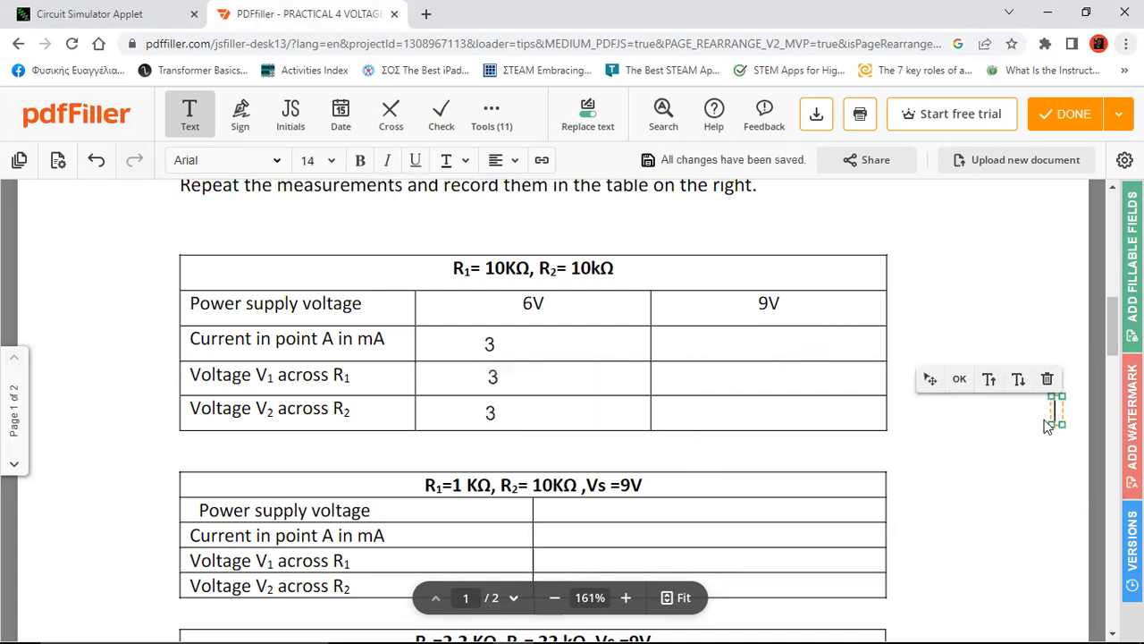
Drag the 3 entries so they sit centred and aligned in their 6V cells
left_click(487, 344)
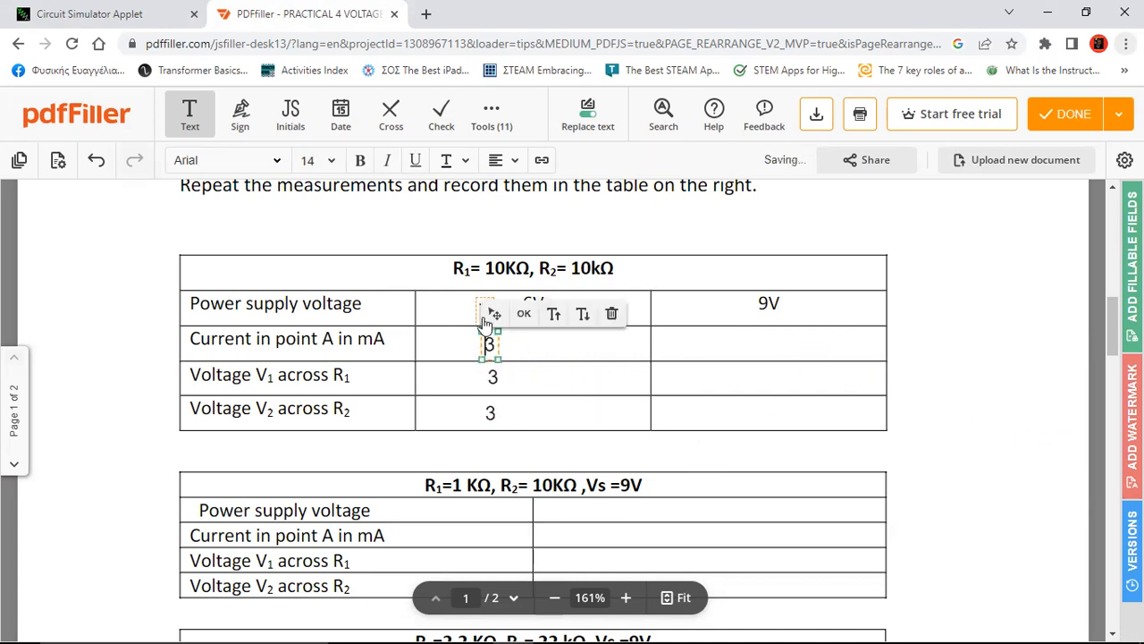
left_click_drag(489, 318, 534, 317)
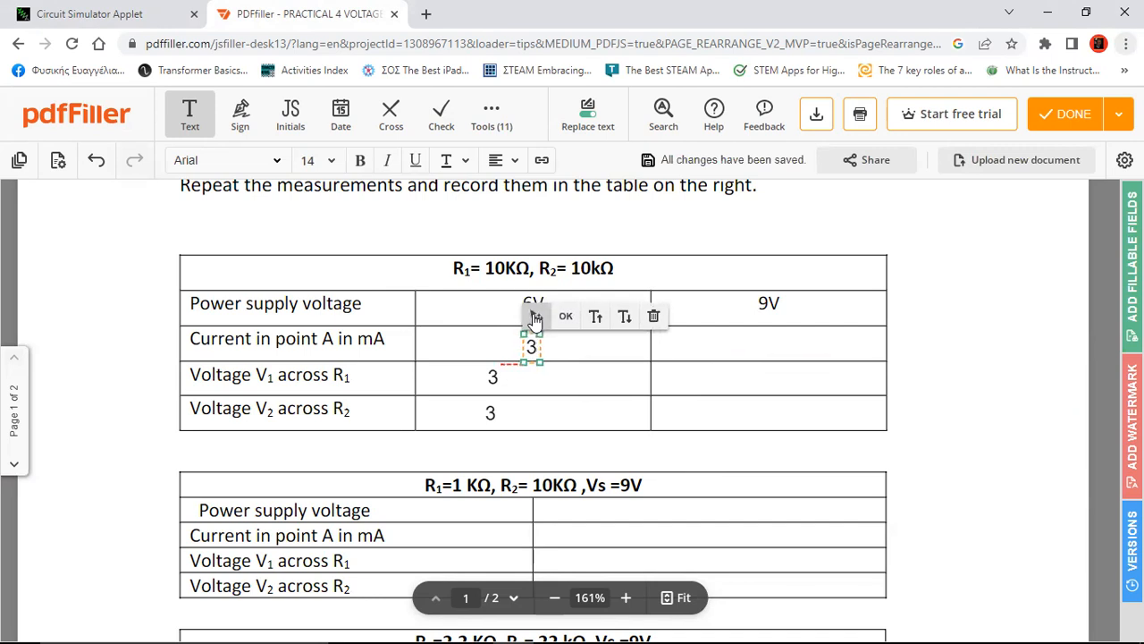
left_click(492, 377)
left_click_drag(496, 354, 526, 383)
left_click(490, 412)
left_click(531, 346)
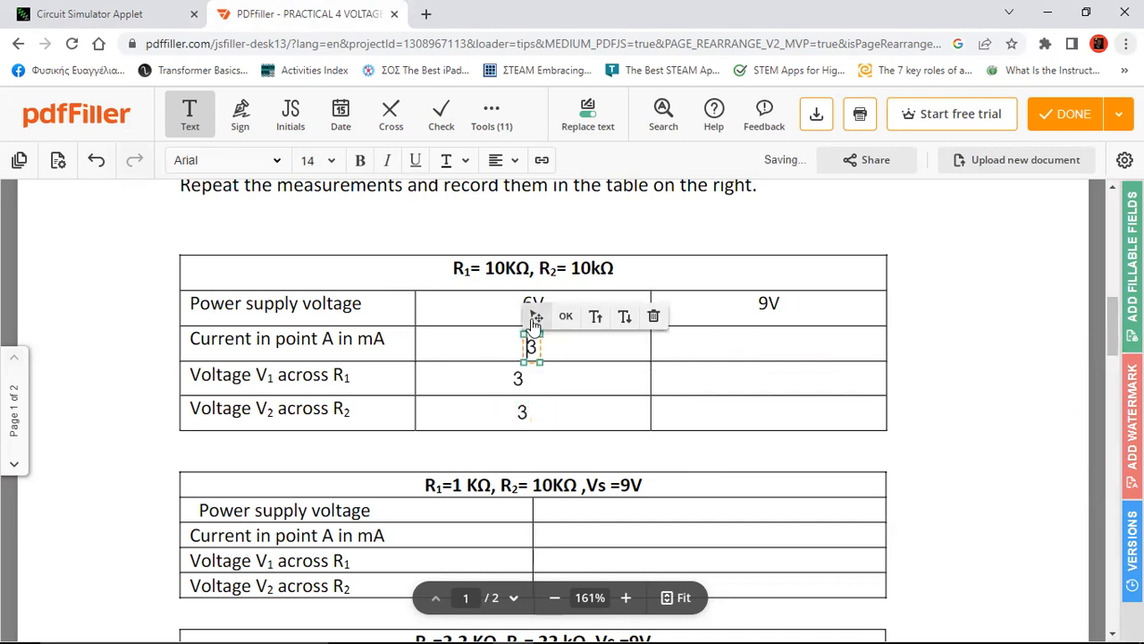
left_click_drag(536, 316, 528, 318)
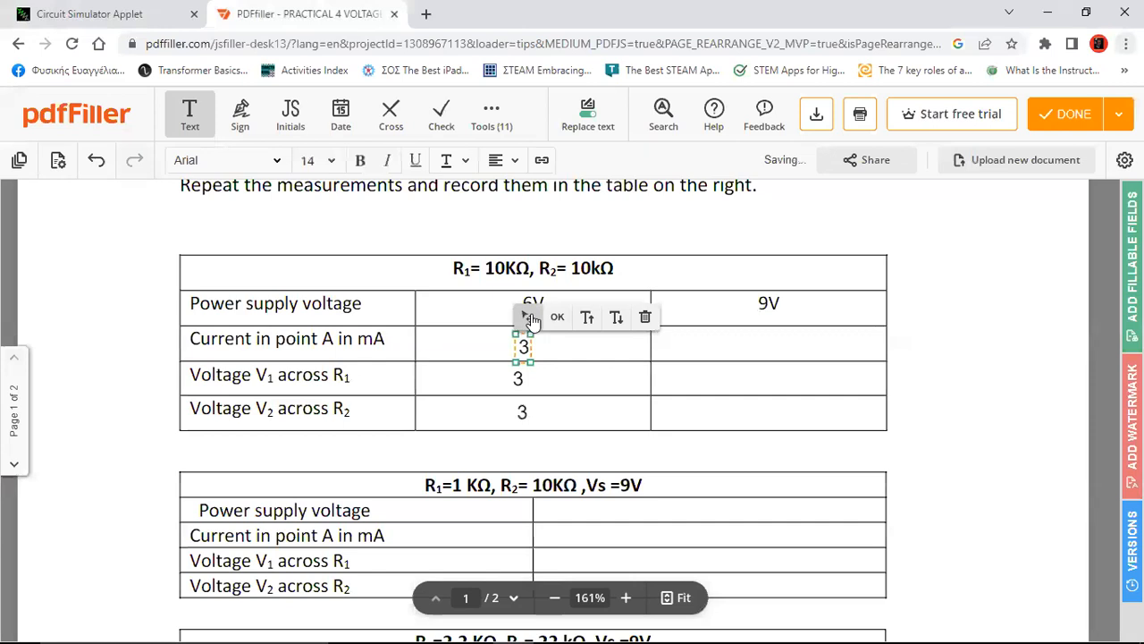
left_click(1078, 461)
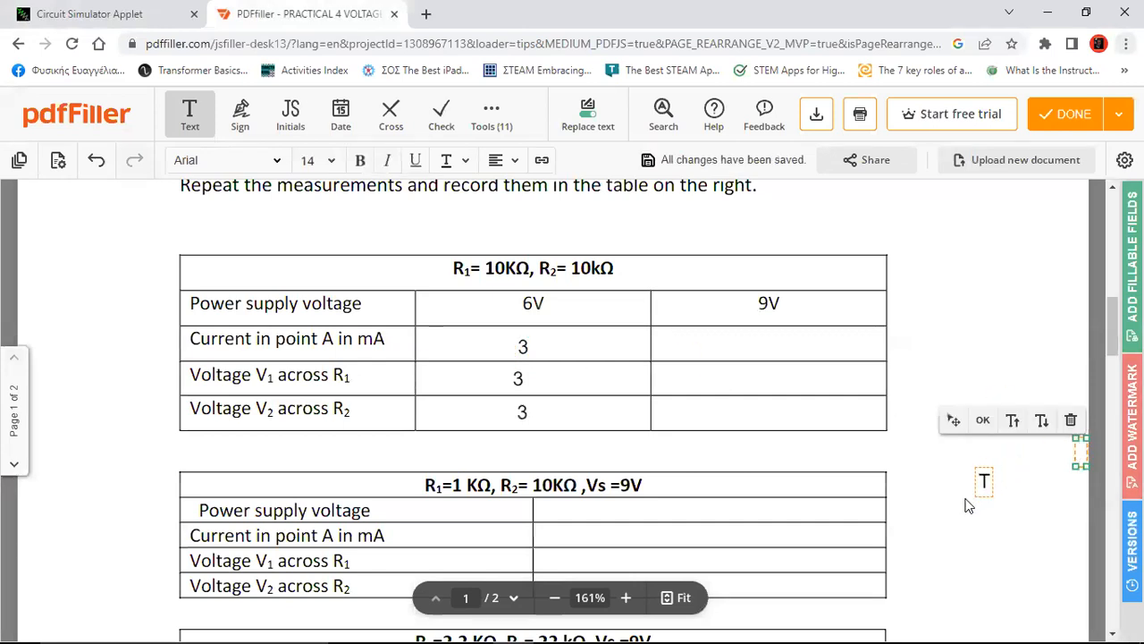
left_click(517, 386)
left_click_drag(523, 351, 538, 351)
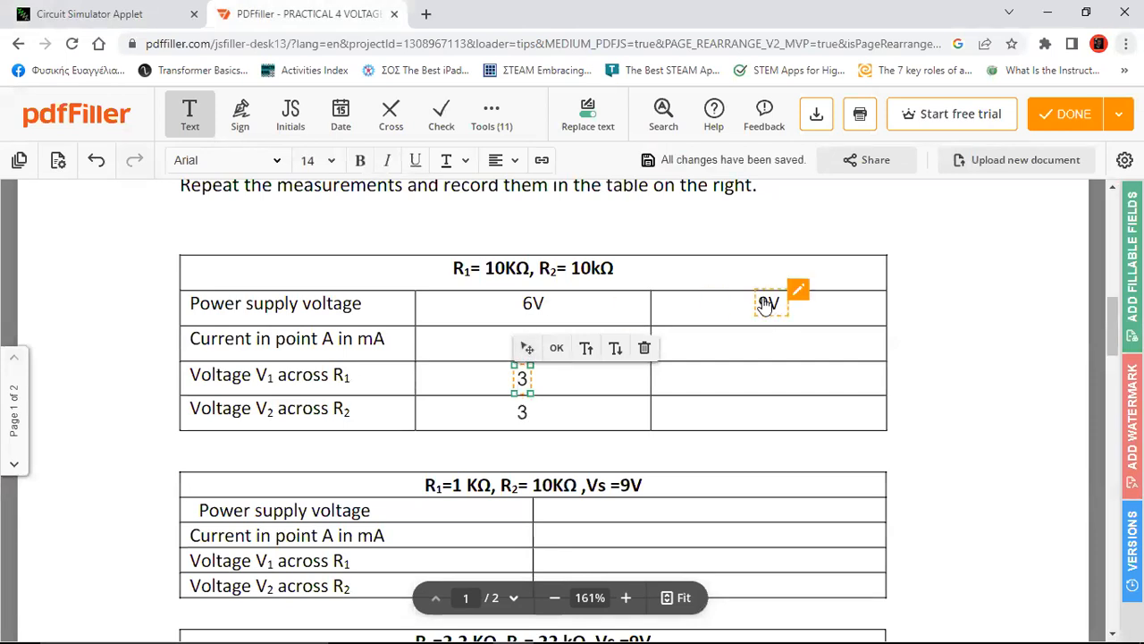
Change the battery's voltage from 6 V to 9 V in the simulator
left_click(94, 14)
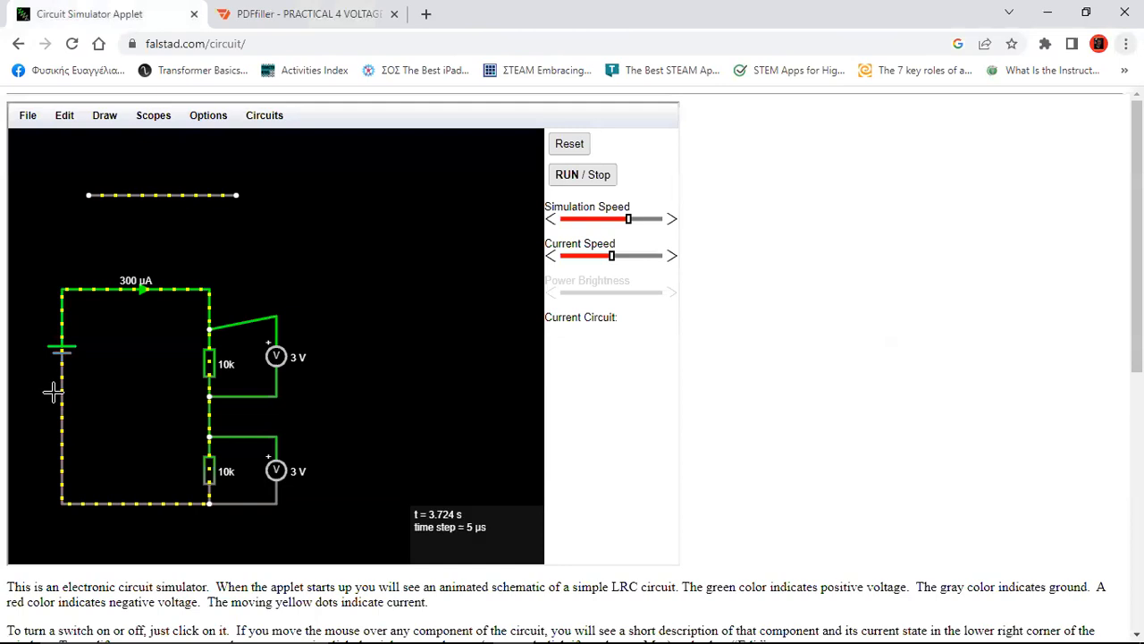
double_click(60, 347)
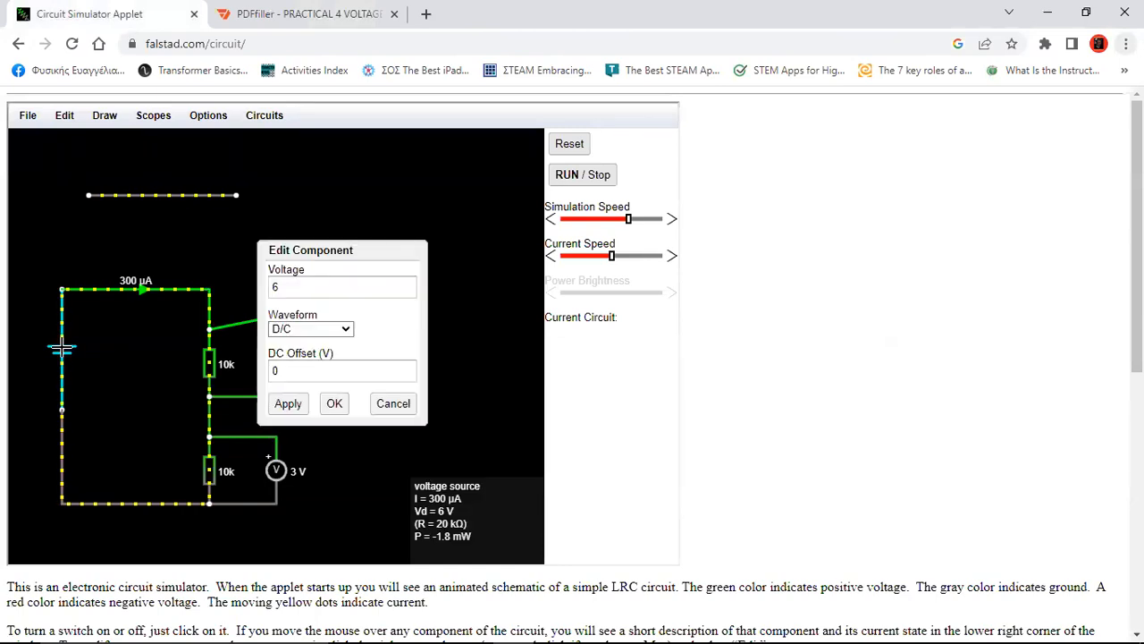
left_click_drag(317, 288, 239, 286)
type("9")
left_click(288, 403)
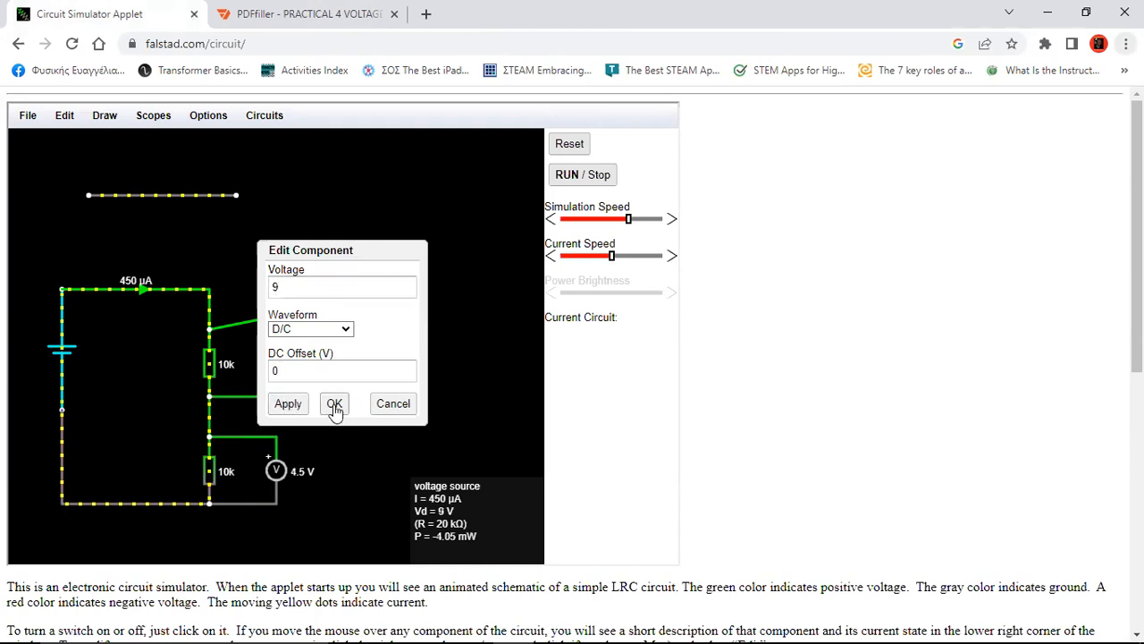
left_click(334, 405)
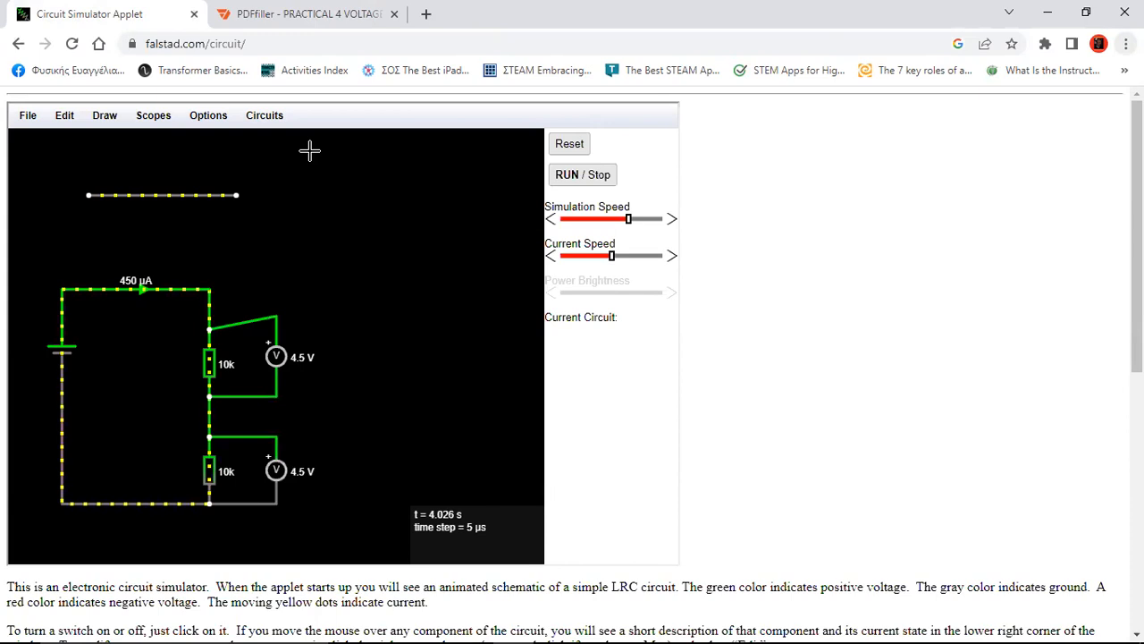
mouse_move(294, 12)
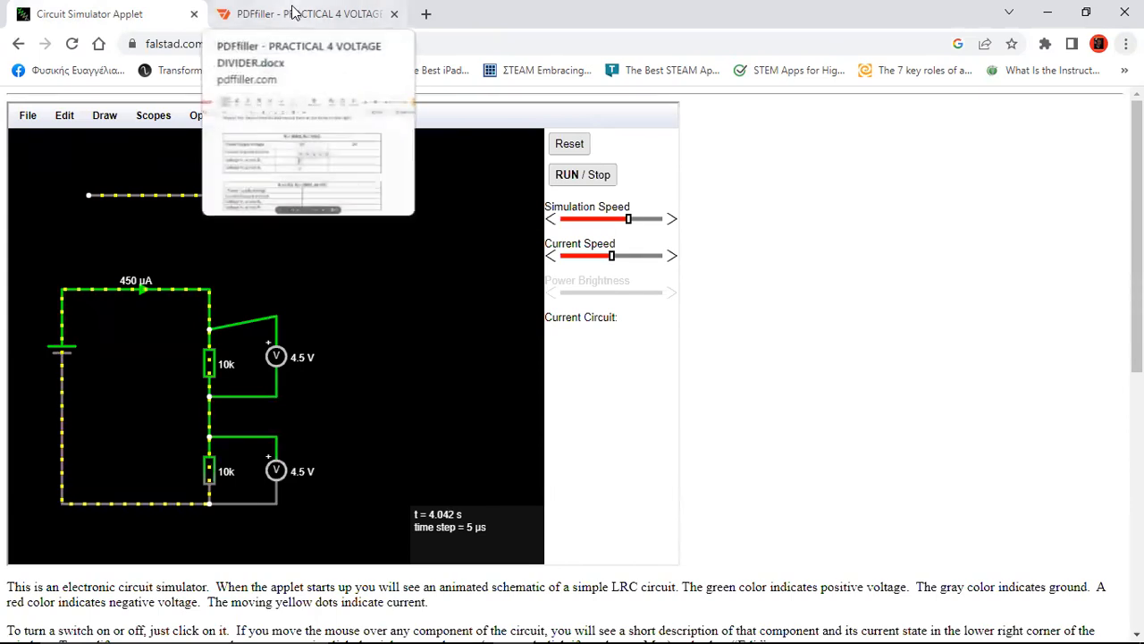
Set the ammeter's scale to mA so the current reads 0.45 mA
double_click(136, 288)
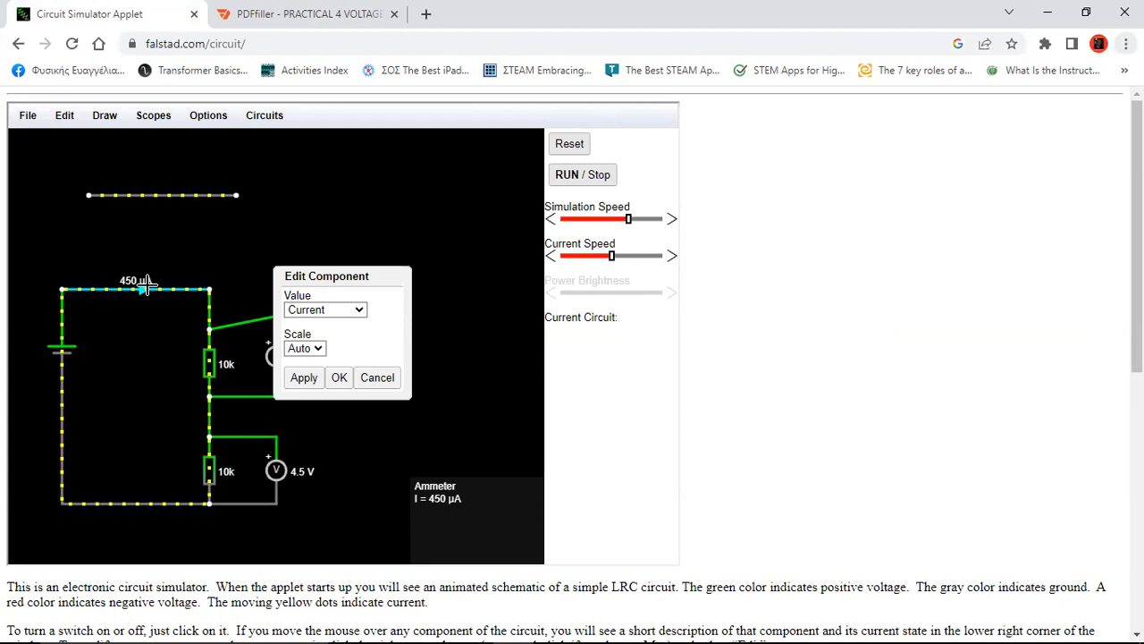
left_click(320, 351)
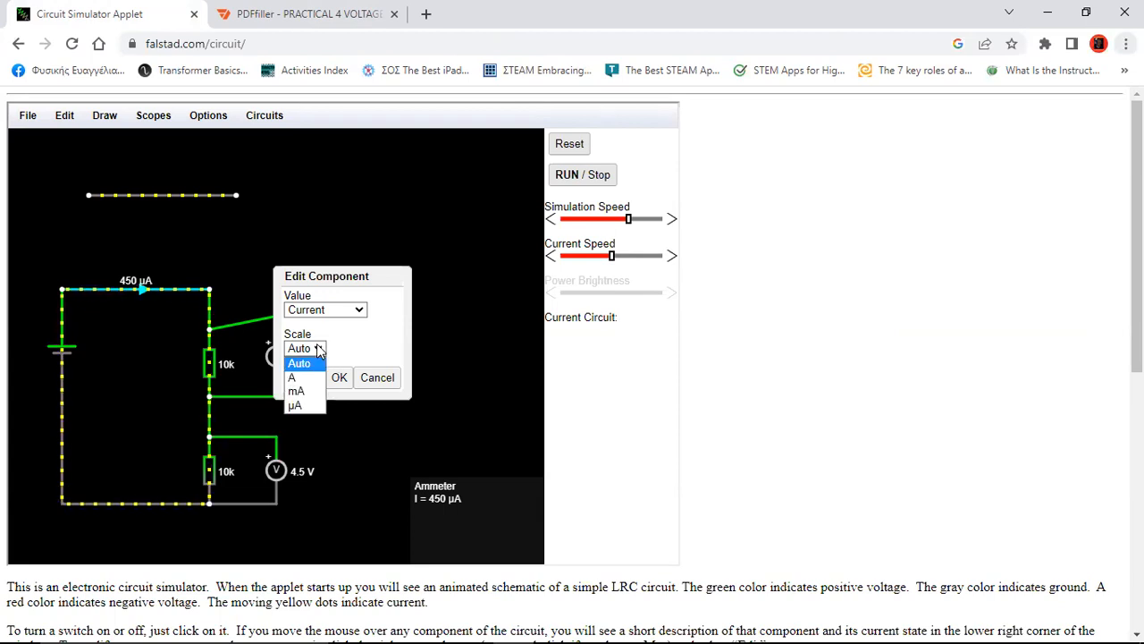
left_click(298, 392)
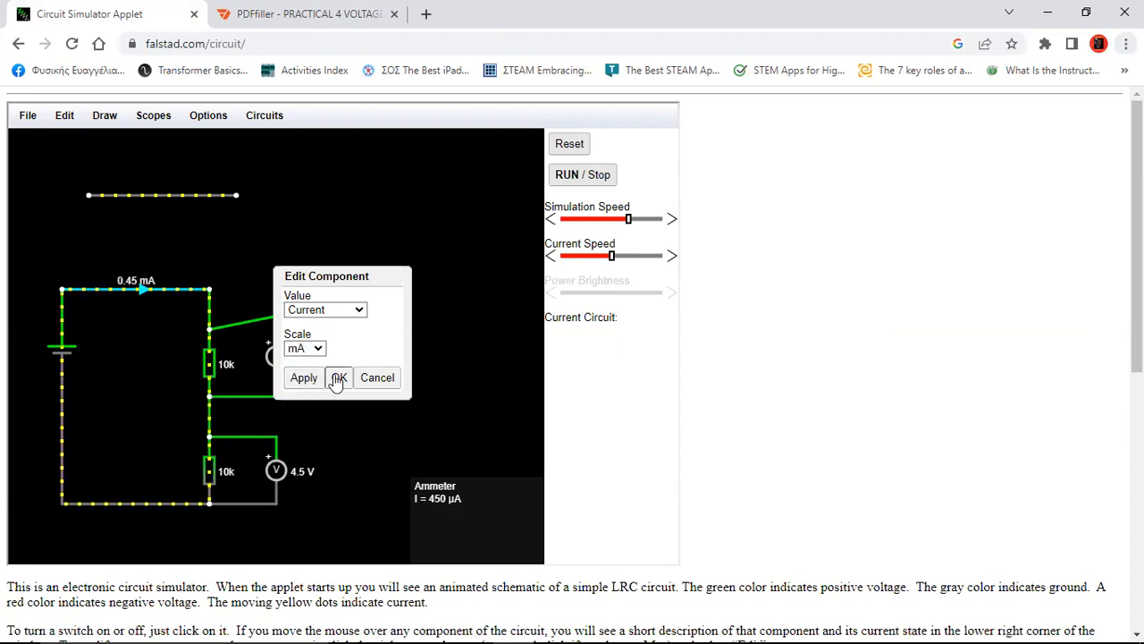
left_click(339, 378)
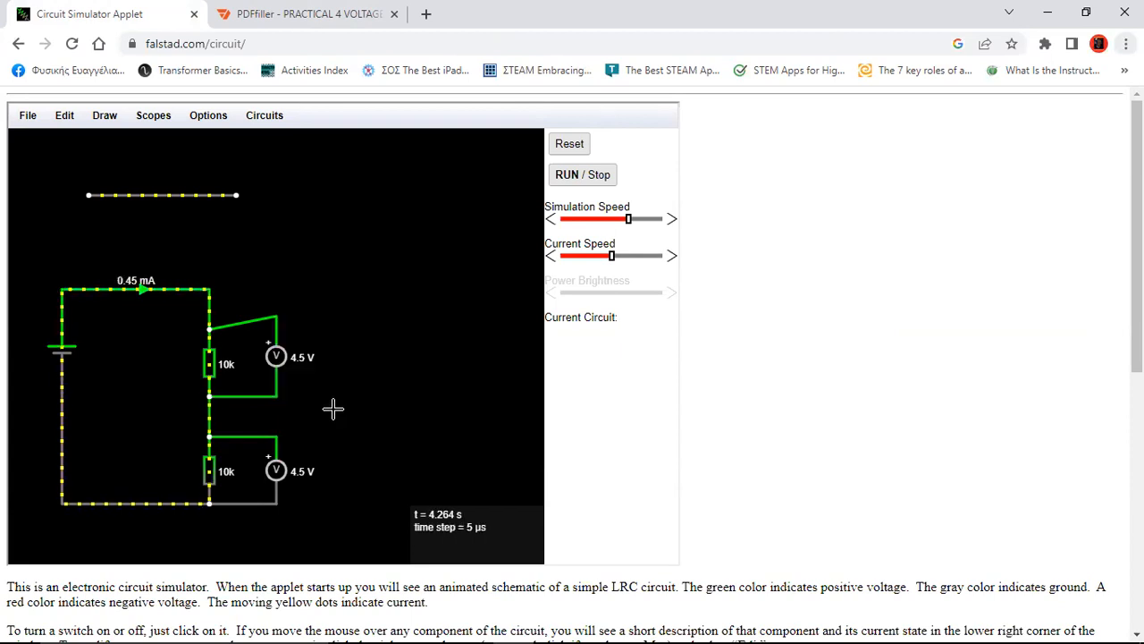
Enter 0.45 for current and 4.5 for V1 and V2 in the 9V column
left_click(280, 9)
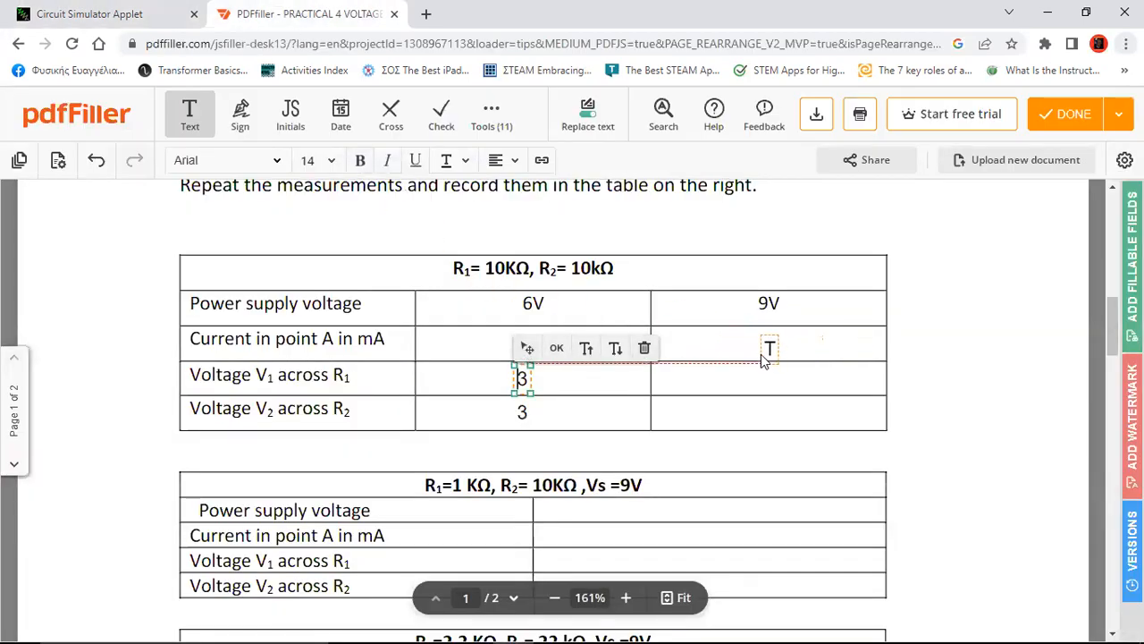
left_click(754, 343)
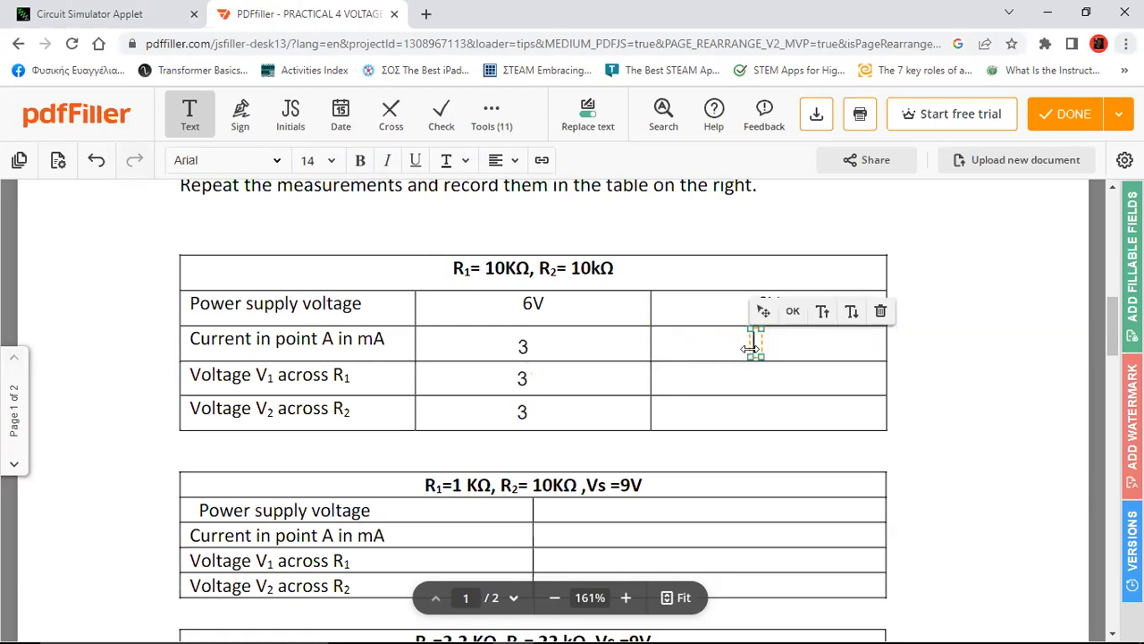
type("0")
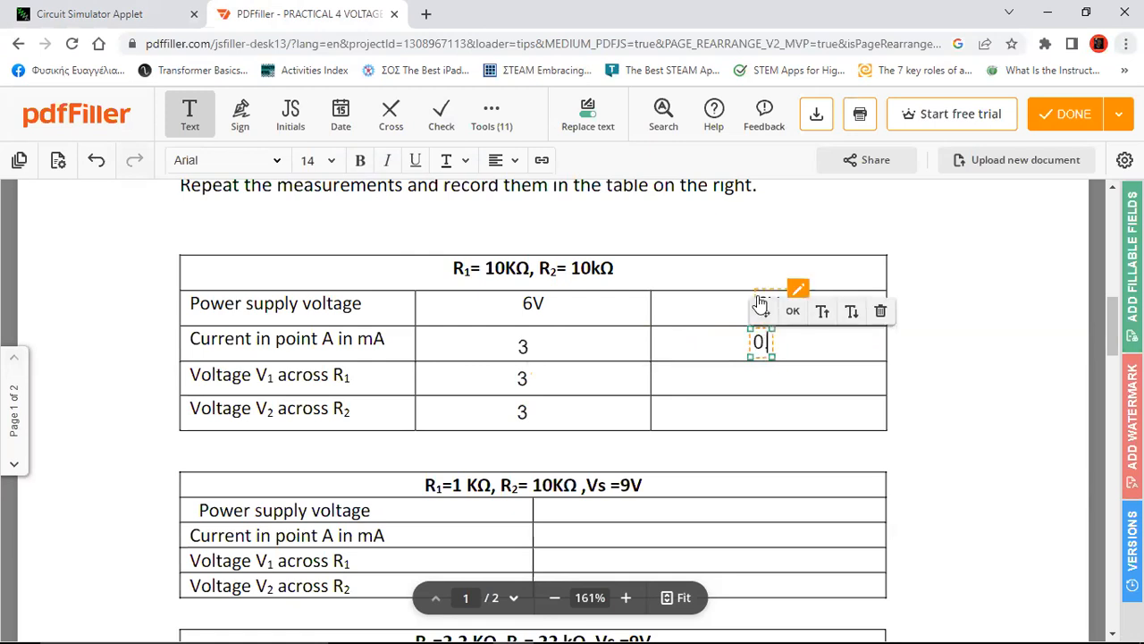
type(".45")
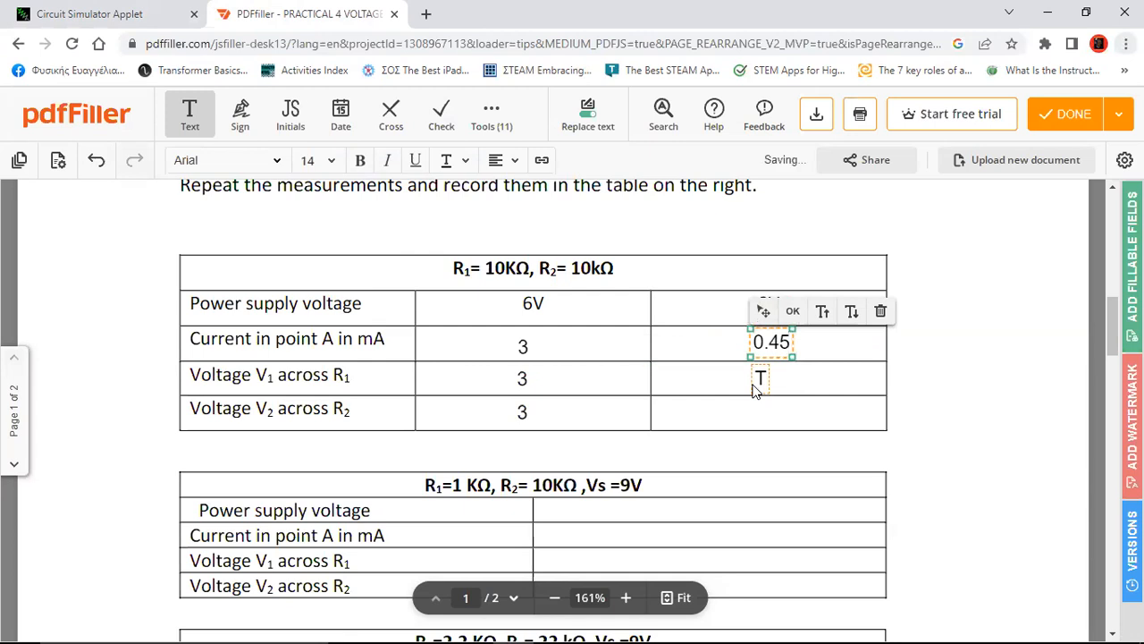
left_click(753, 382)
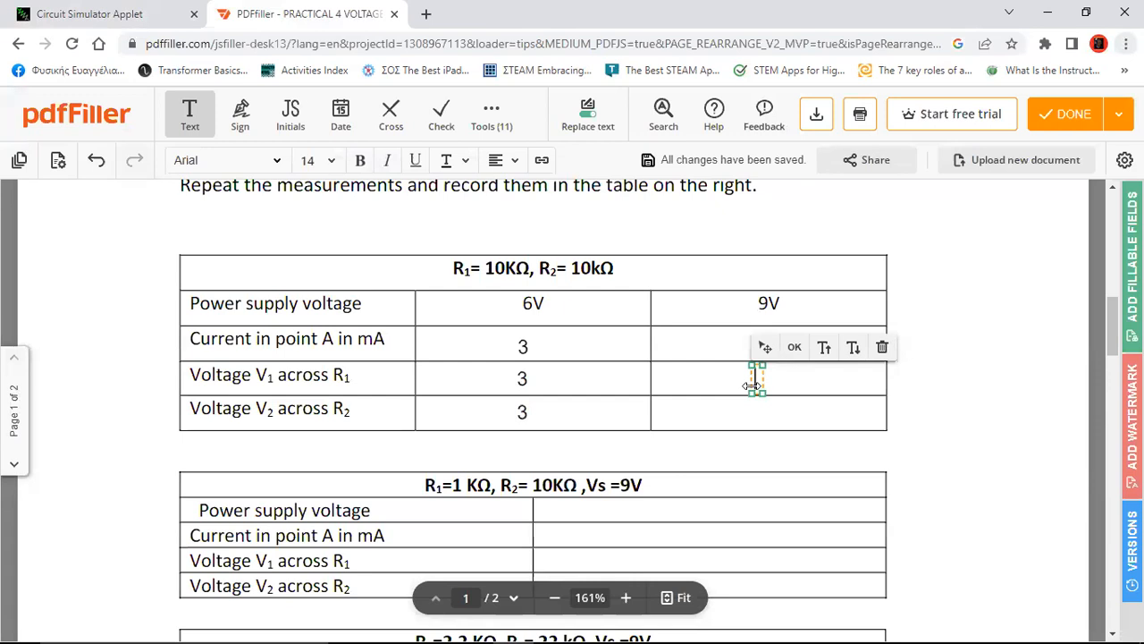
type("4.5")
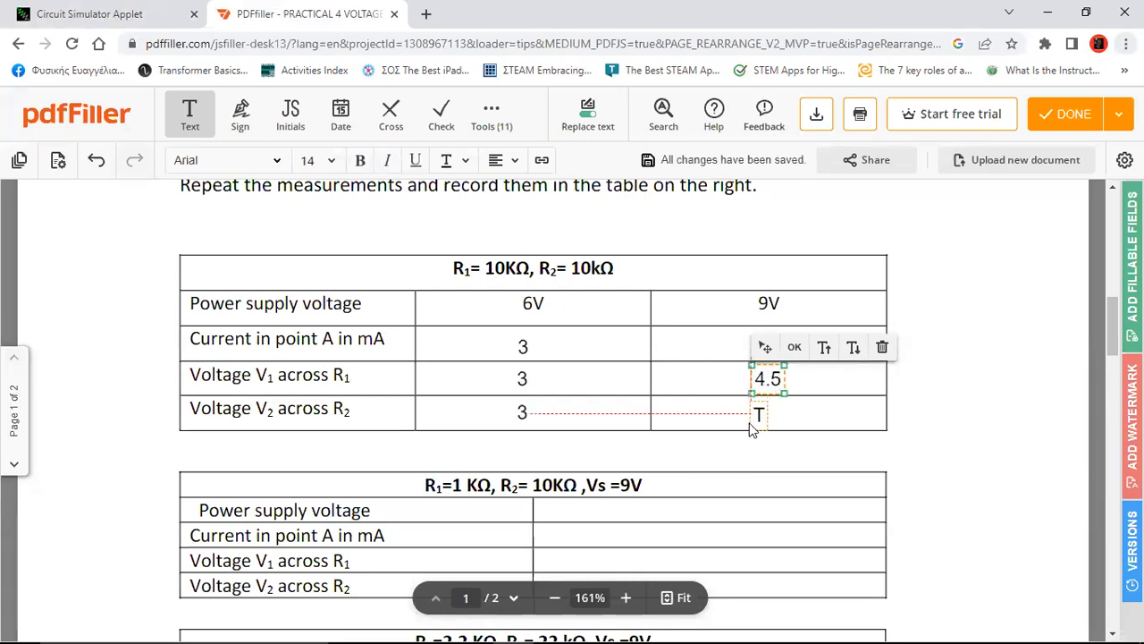
left_click(752, 414)
type("4.5")
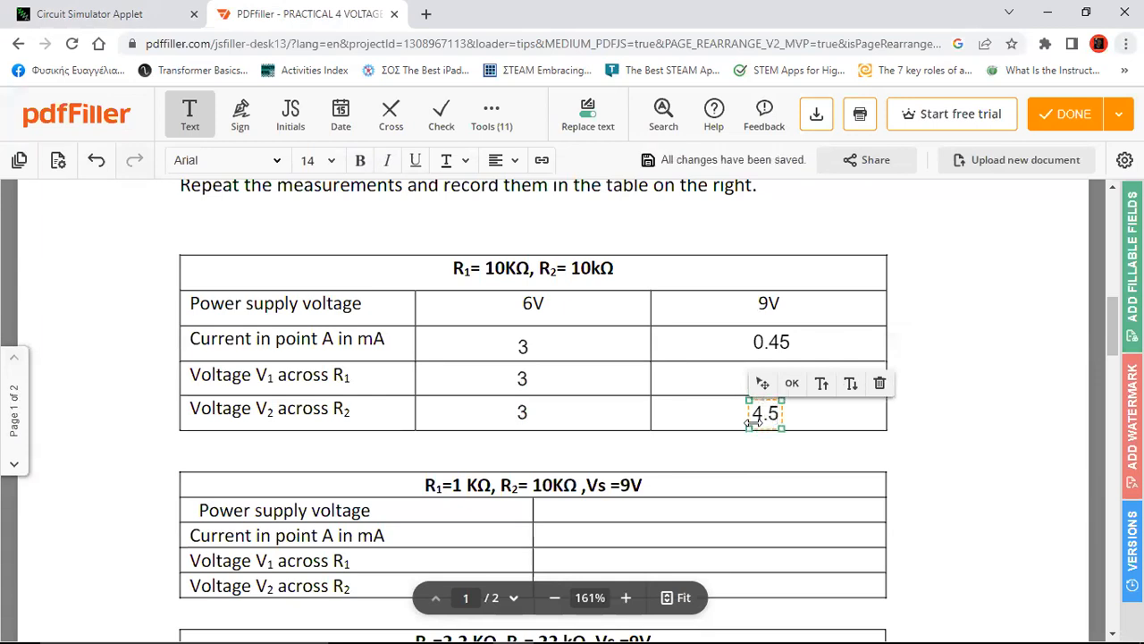
left_click(964, 434)
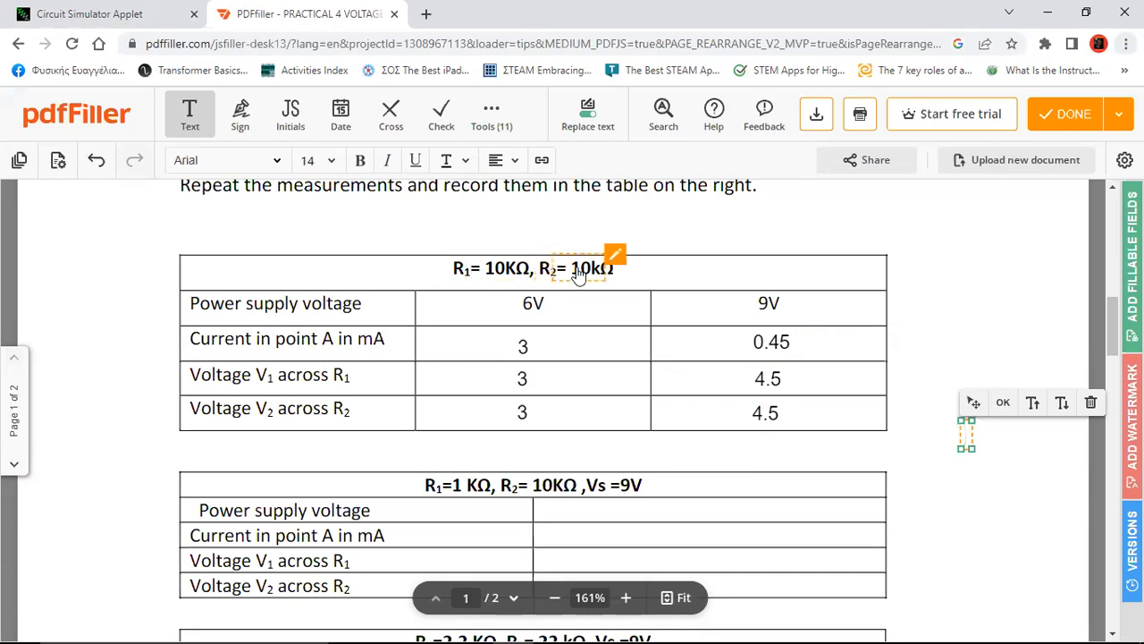
scroll(962, 380, "down", 2)
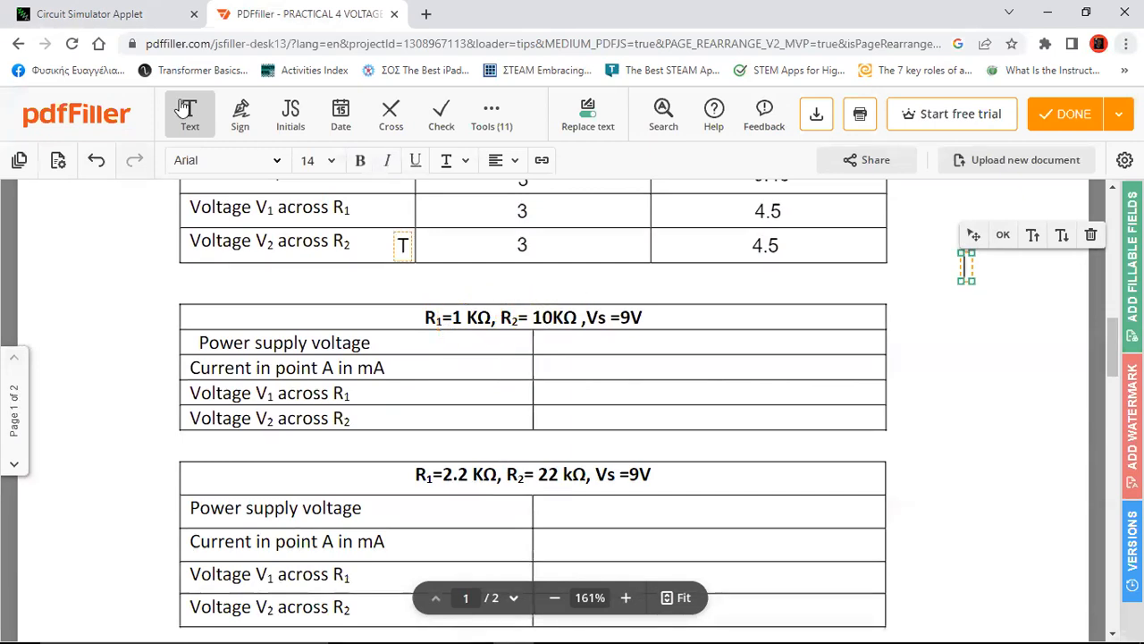
Check the voltage source settings in the simulator, leaving them unchanged
left_click(92, 15)
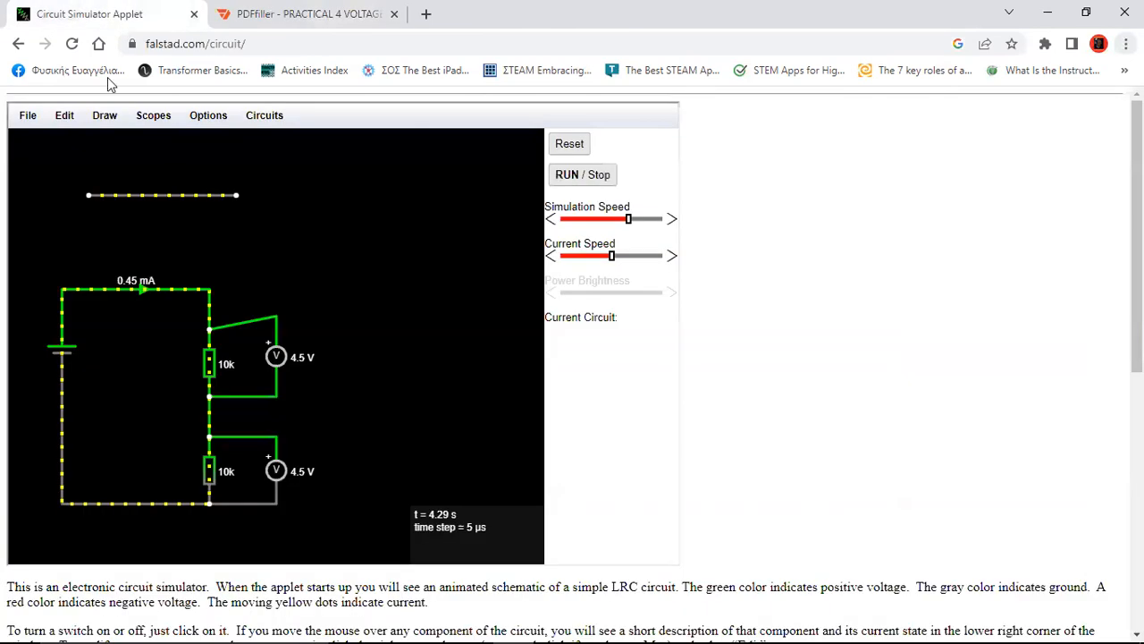
double_click(64, 356)
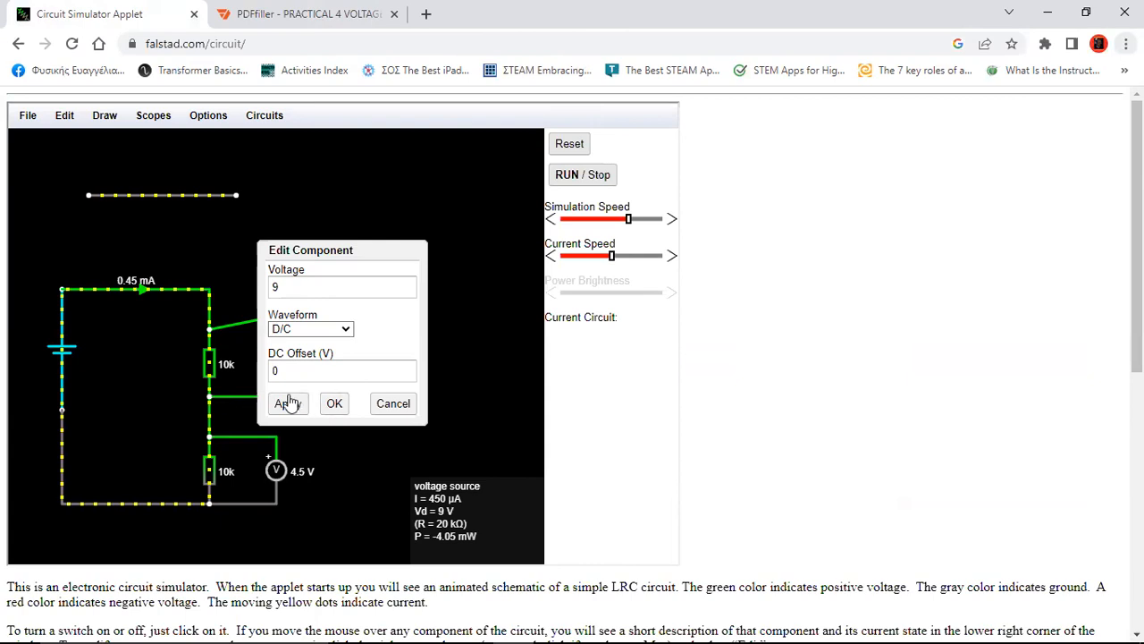
left_click(332, 404)
Set the upper resistor's resistance to 1k
mouse_move(209, 364)
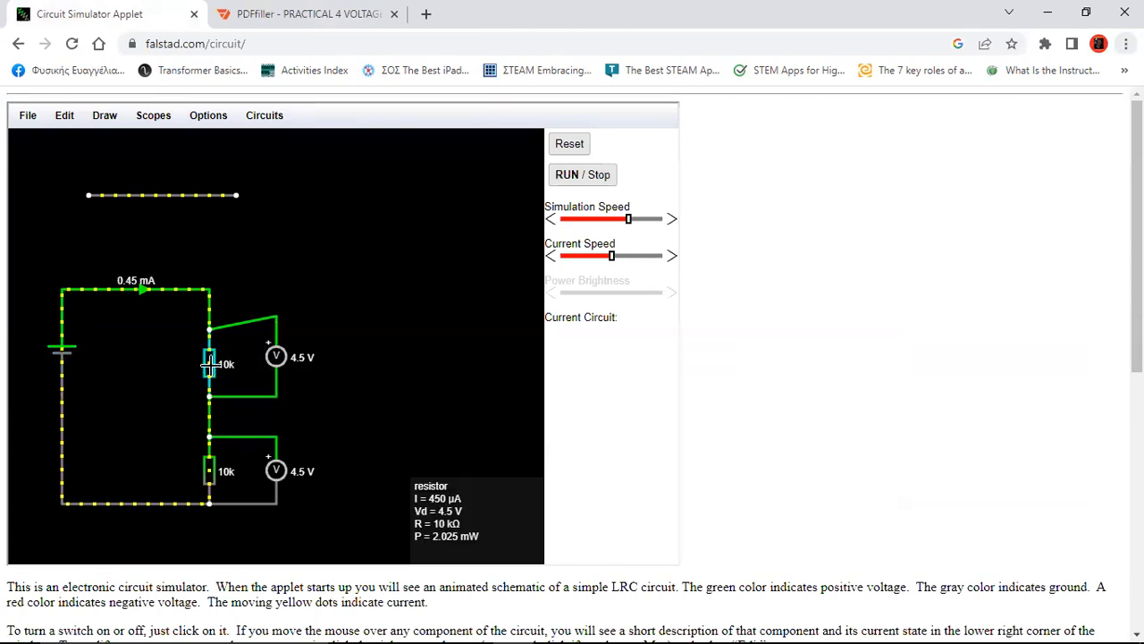
double_click(208, 364)
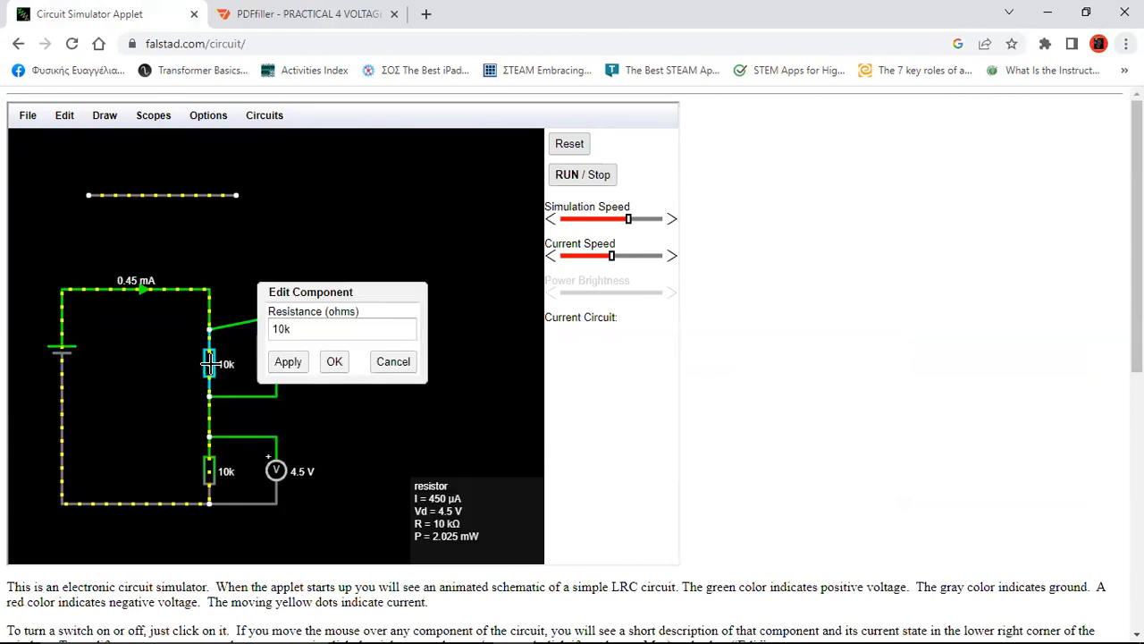
left_click(280, 330)
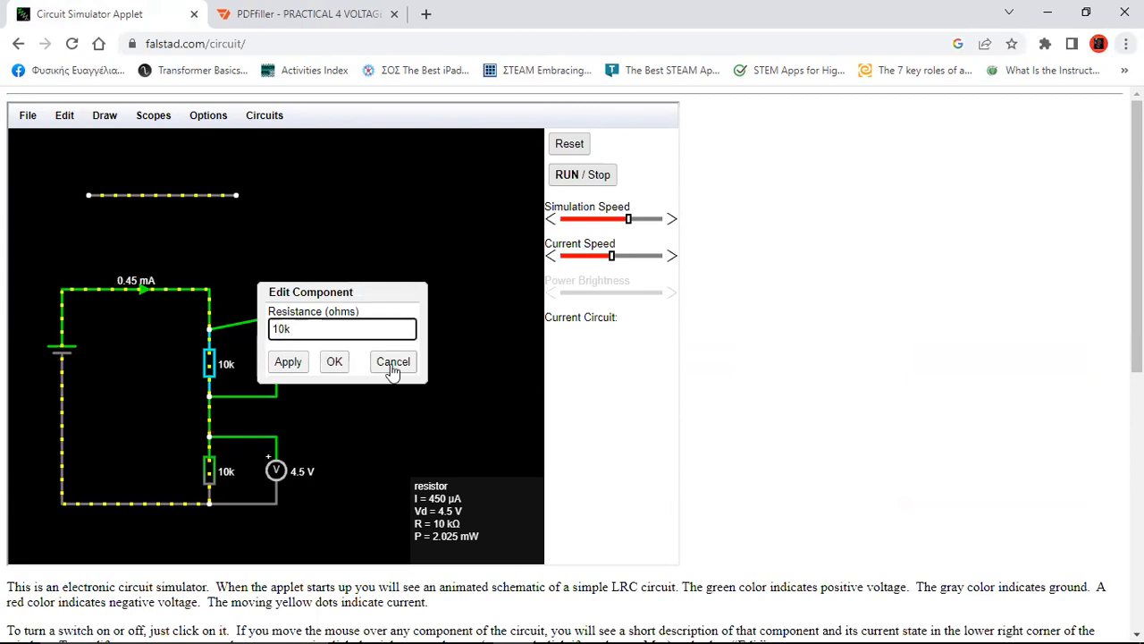
left_click(290, 362)
left_click(332, 361)
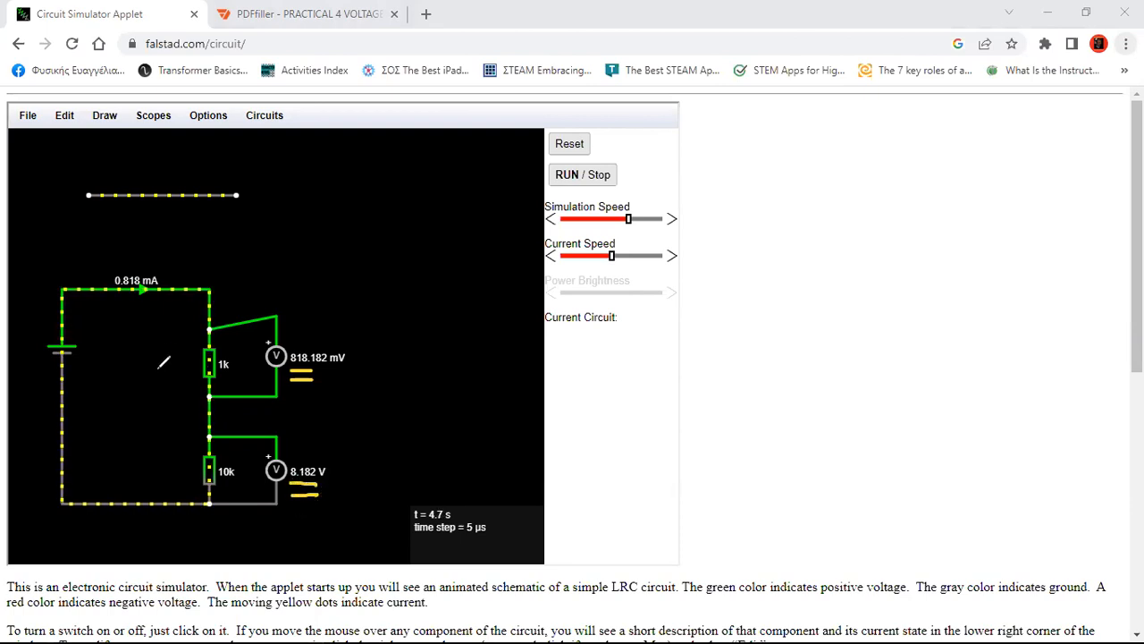
Draw yellow arrows labelling the 1k resistor R1 and the 10k resistor 10xR1
mouse_move(145, 368)
left_mouse_down()
mouse_move(194, 369)
mouse_move(184, 379)
left_mouse_up()
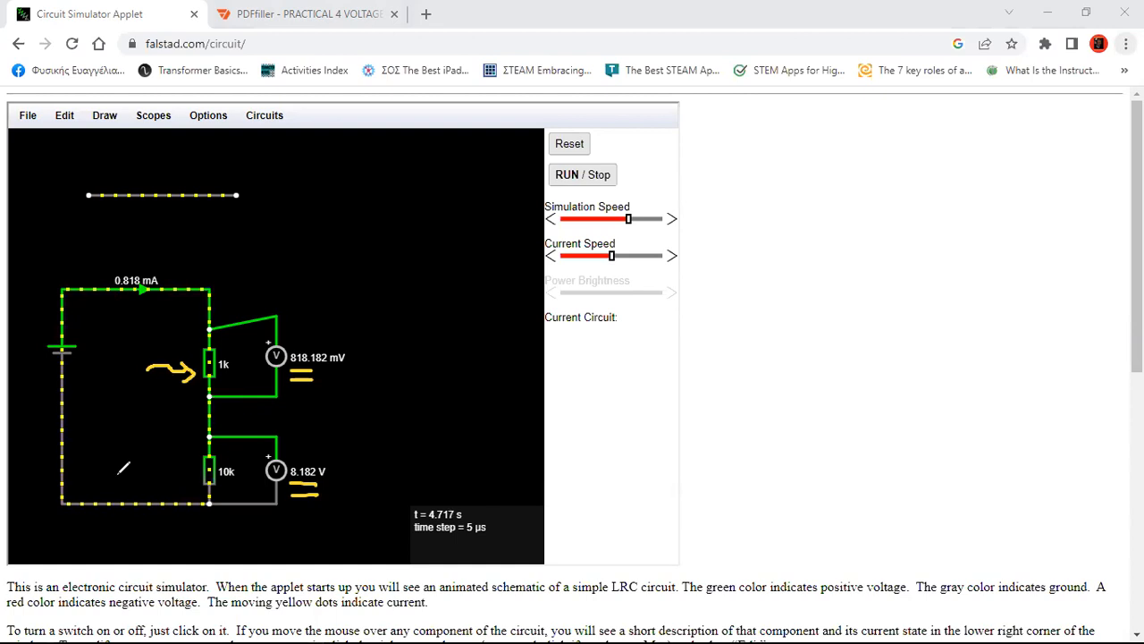
left_click_drag(117, 354, 117, 381)
left_click_drag(118, 356, 135, 381)
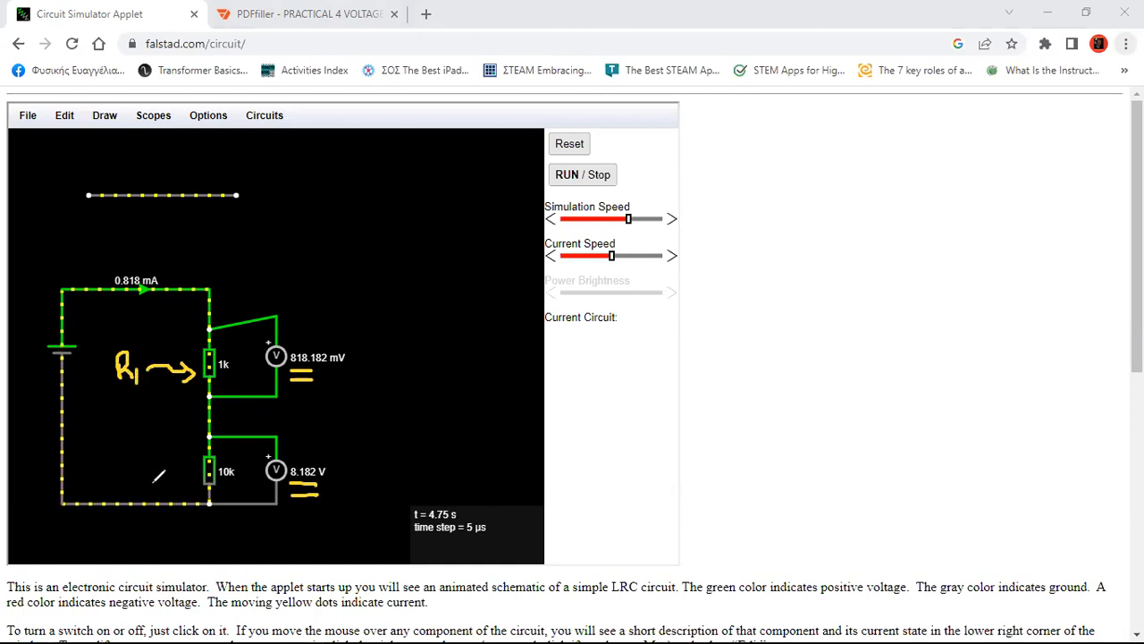
left_click_drag(165, 470, 195, 471)
left_click_drag(195, 471, 188, 485)
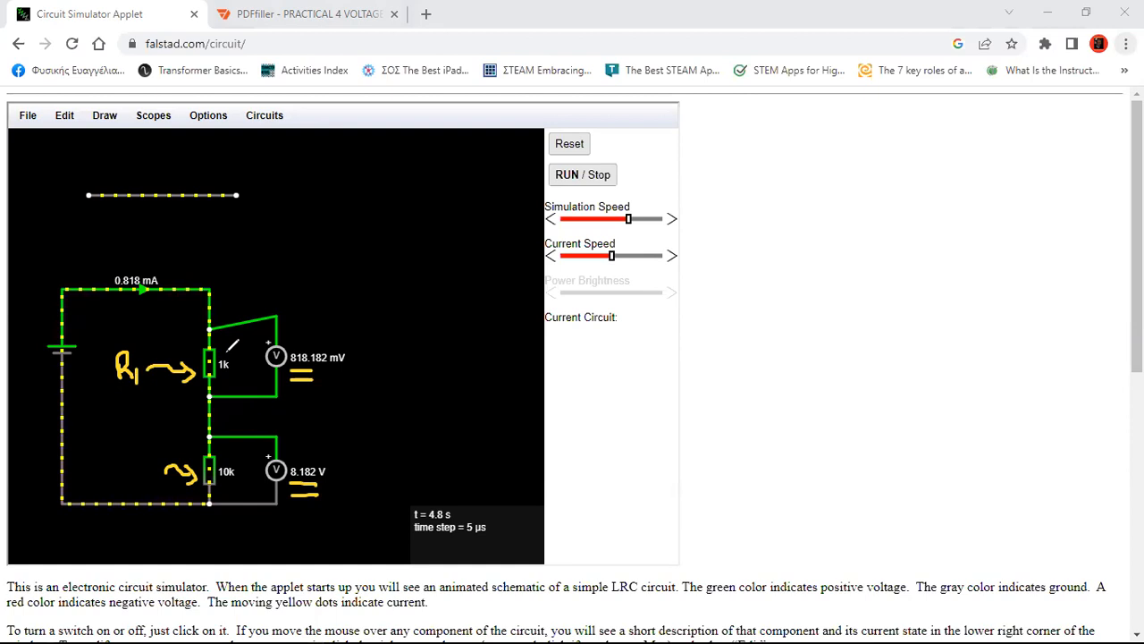
mouse_move(95, 462)
left_mouse_down()
mouse_move(96, 483)
mouse_move(112, 464)
mouse_move(127, 480)
mouse_move(117, 480)
mouse_move(139, 474)
mouse_move(153, 489)
left_mouse_up()
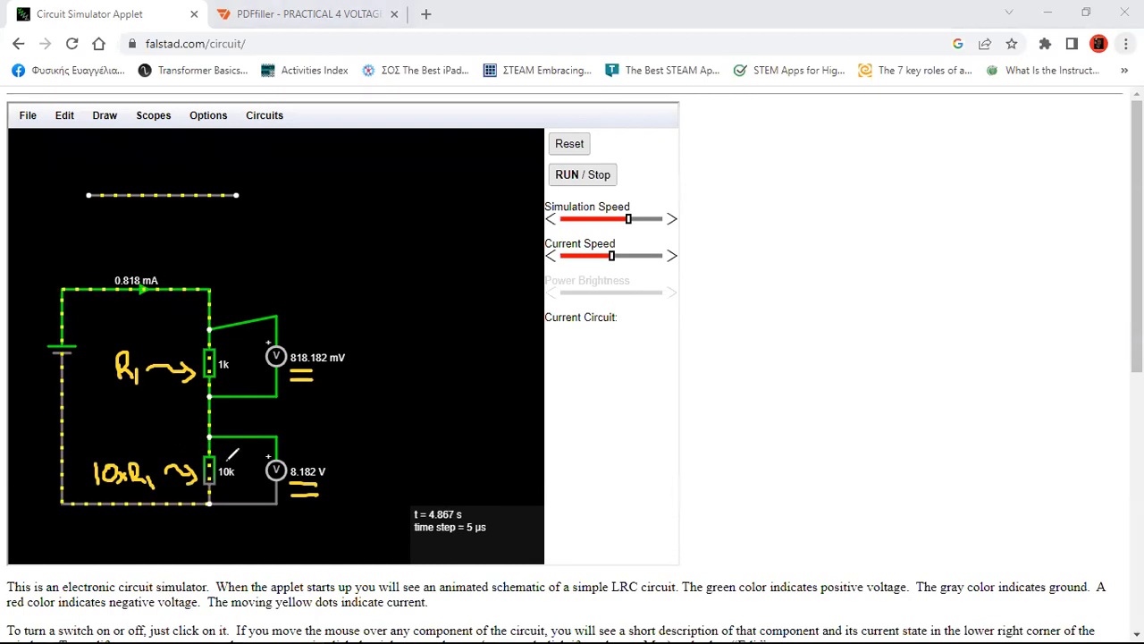
Mark both resistors with small arrows, undo a stray circle, and arrow the 8.182 V and 818.182 mV readings
mouse_move(243, 440)
left_mouse_down()
mouse_move(229, 458)
mouse_move(239, 458)
left_mouse_up()
mouse_move(237, 329)
left_mouse_down()
mouse_move(223, 344)
mouse_move(237, 347)
left_mouse_up()
left_click_drag(238, 432, 245, 435)
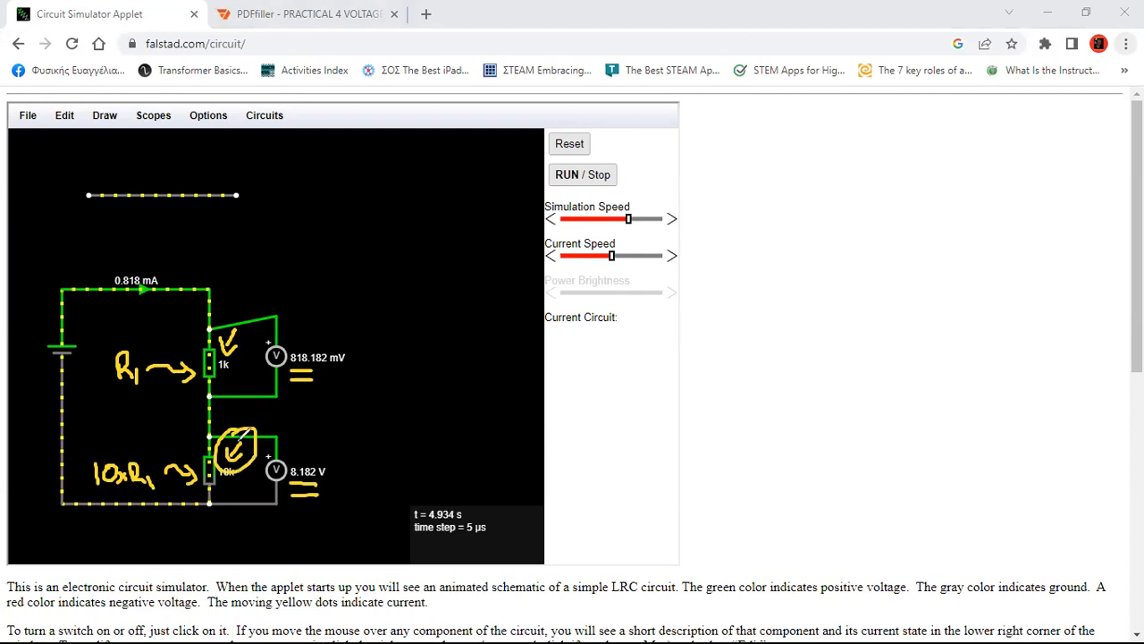
key("ctrl+z")
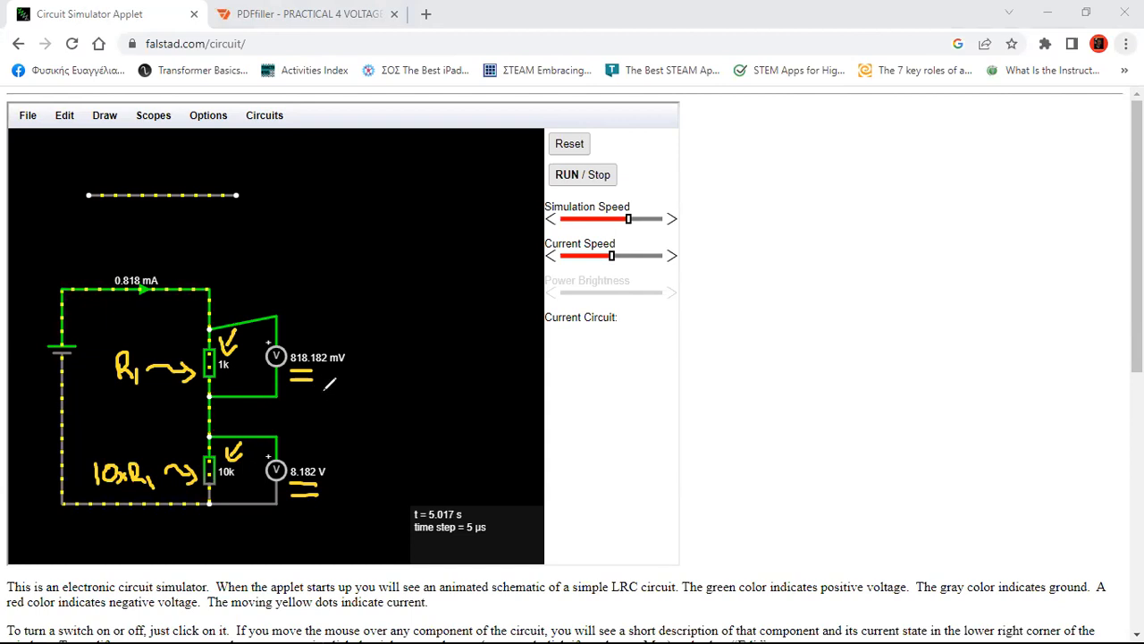
mouse_move(314, 423)
left_mouse_down()
mouse_move(309, 455)
mouse_move(319, 449)
left_mouse_up()
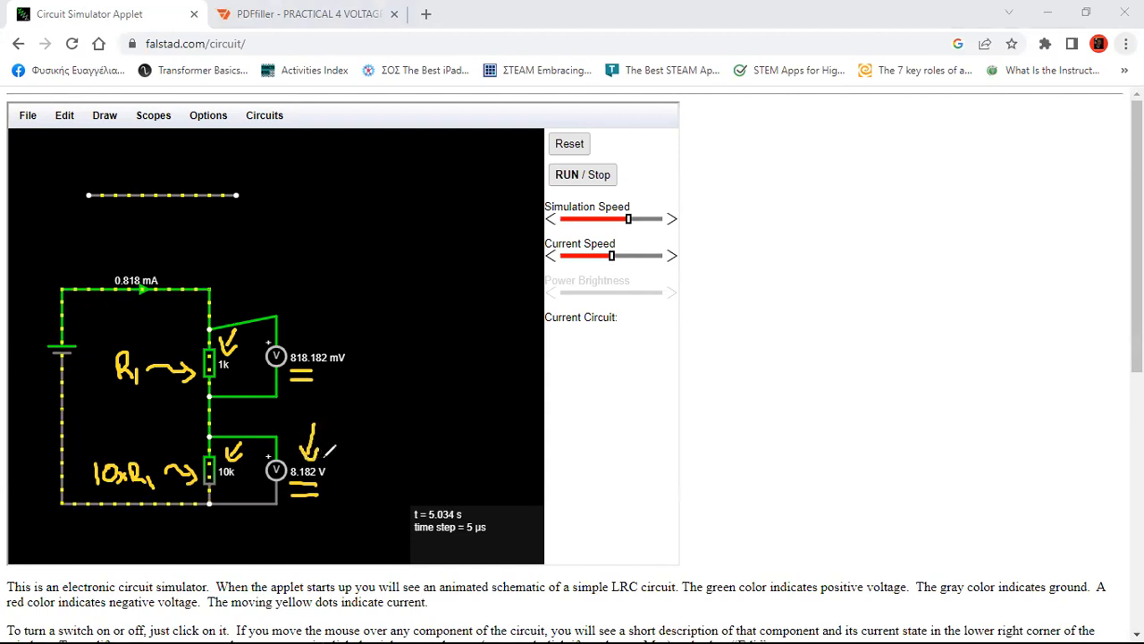
mouse_move(312, 326)
left_mouse_down()
mouse_move(308, 348)
mouse_move(317, 336)
left_mouse_up()
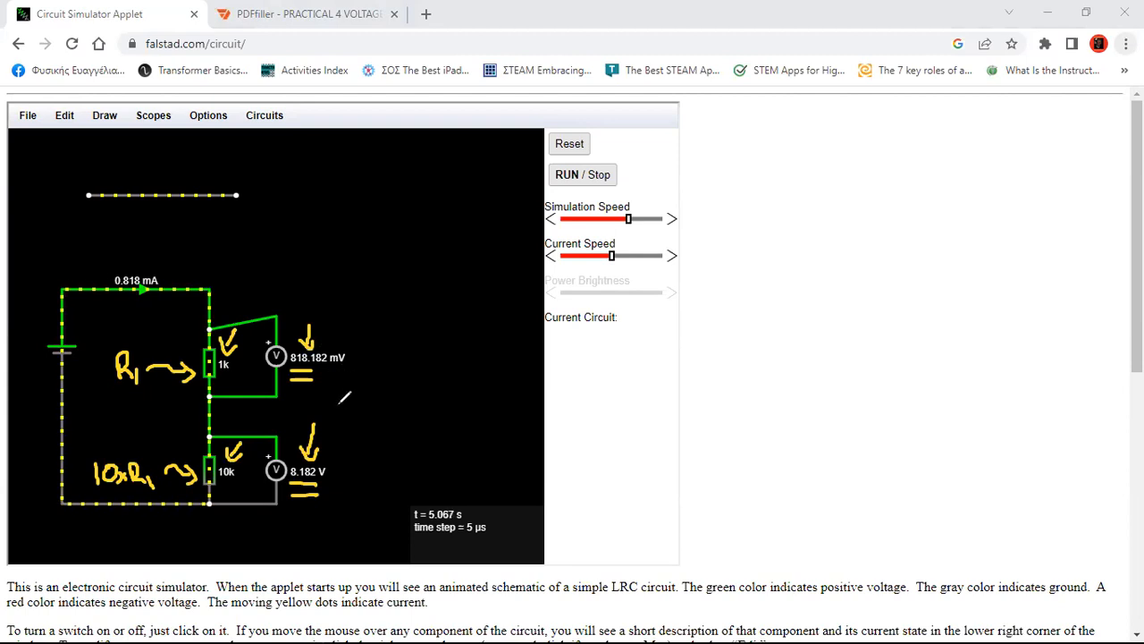
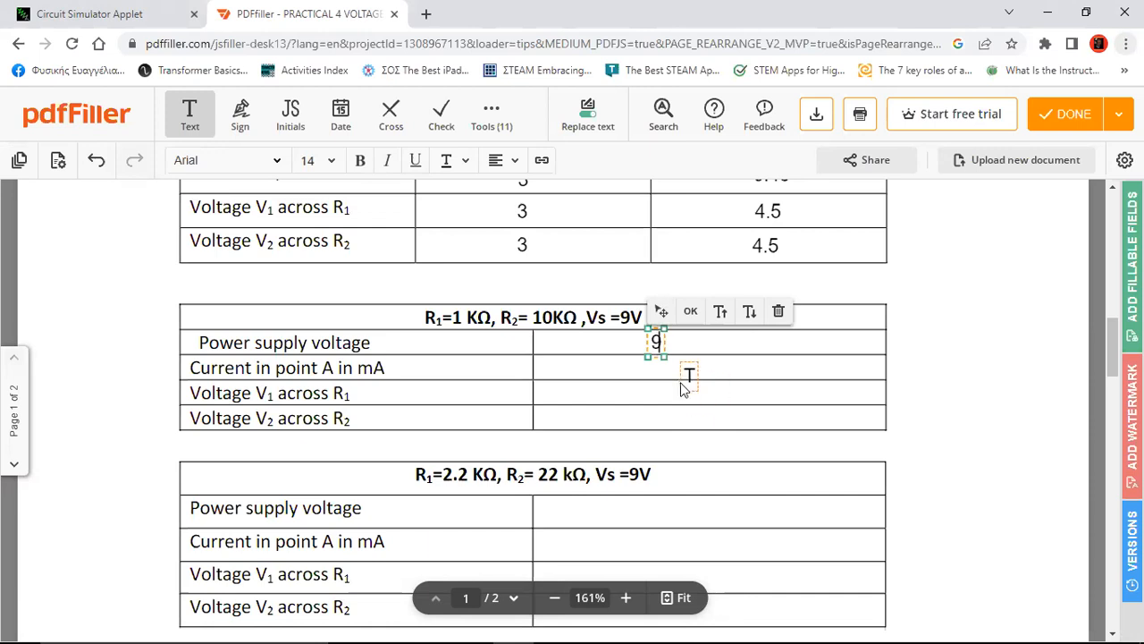
Switch to the circuit simulator to look up the readings
left_click(119, 22)
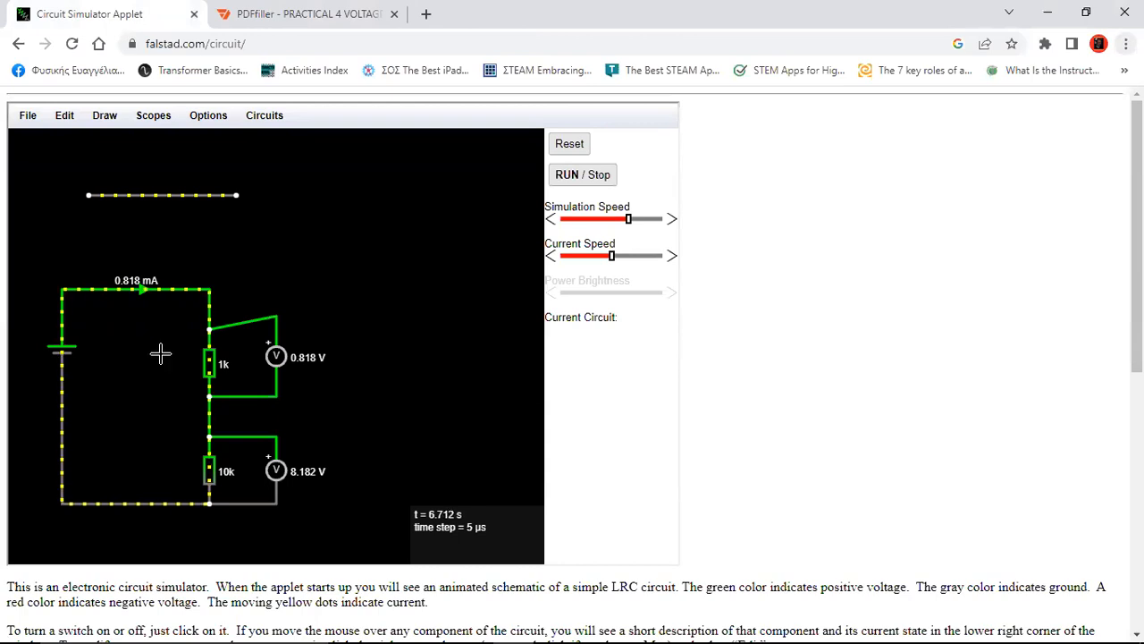
Enter 0.818 as the current in point A, centred in its cell
left_click(299, 14)
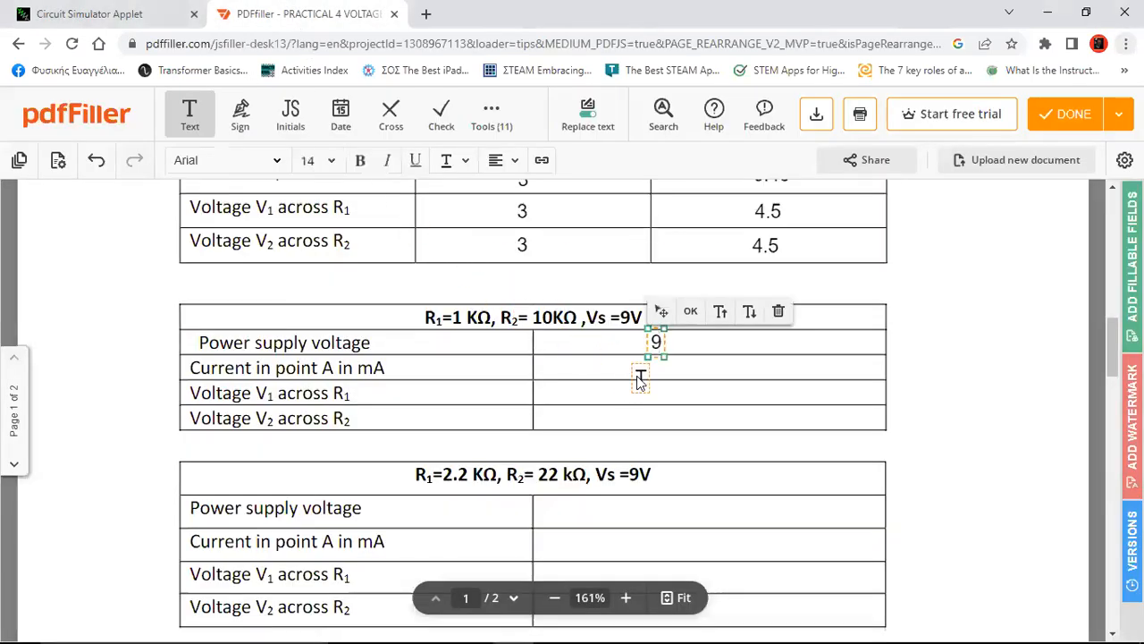
left_click(629, 374)
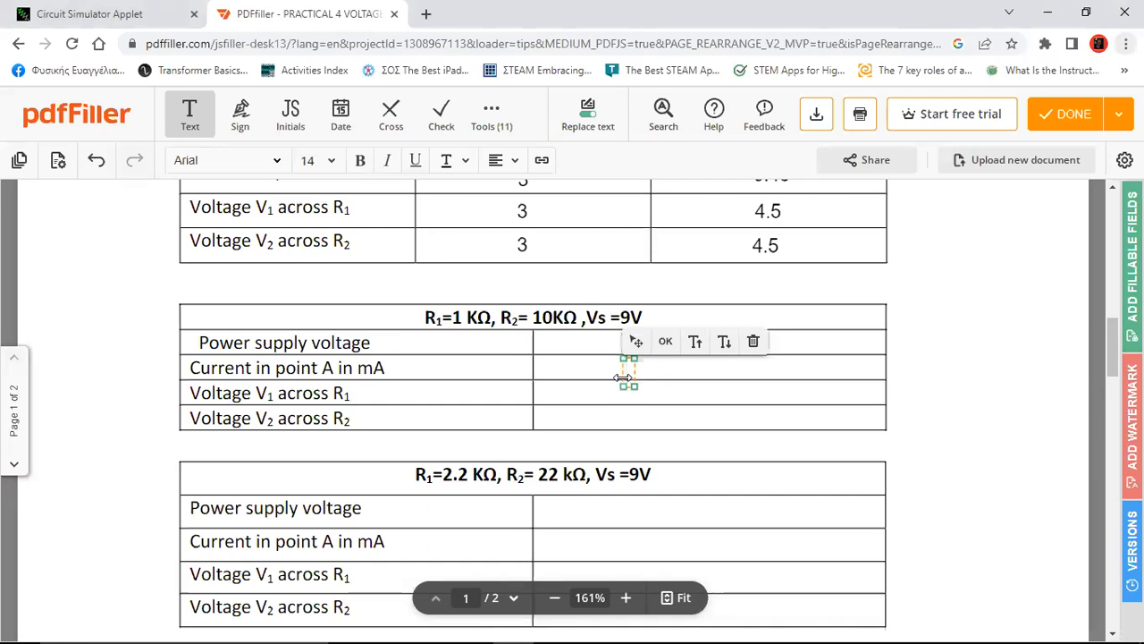
type("0.818")
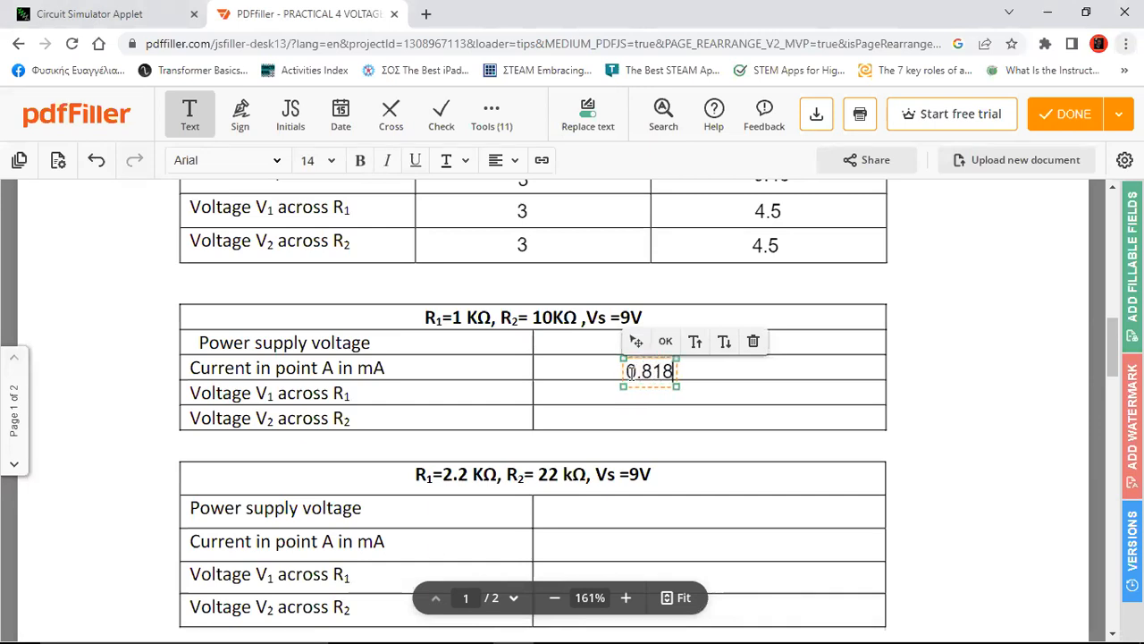
left_click_drag(637, 341, 652, 343)
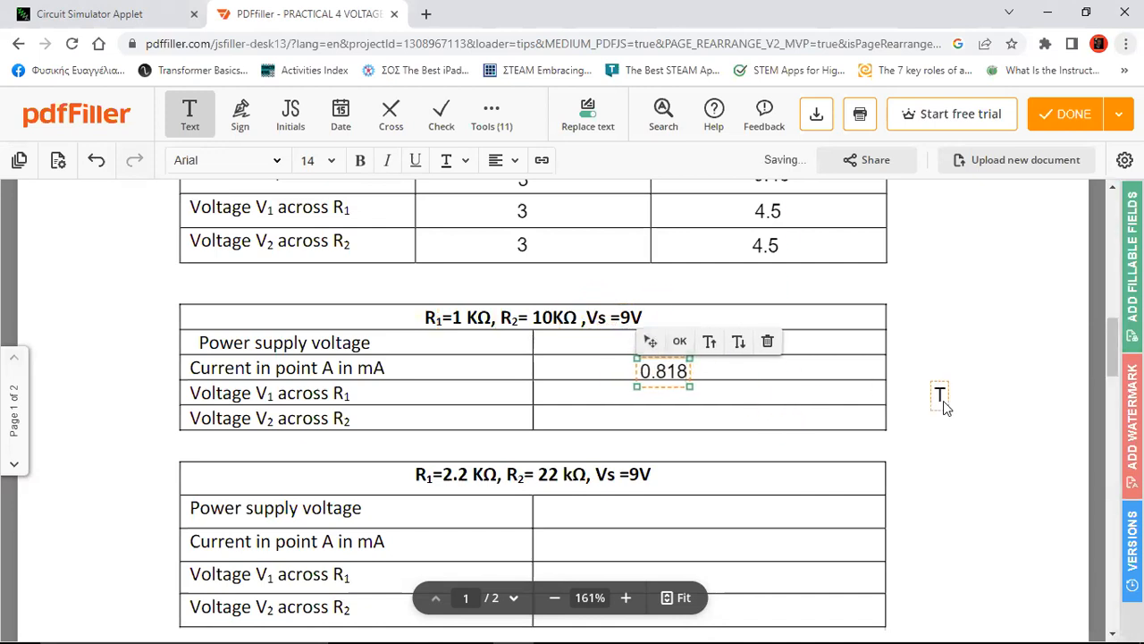
left_click(951, 393)
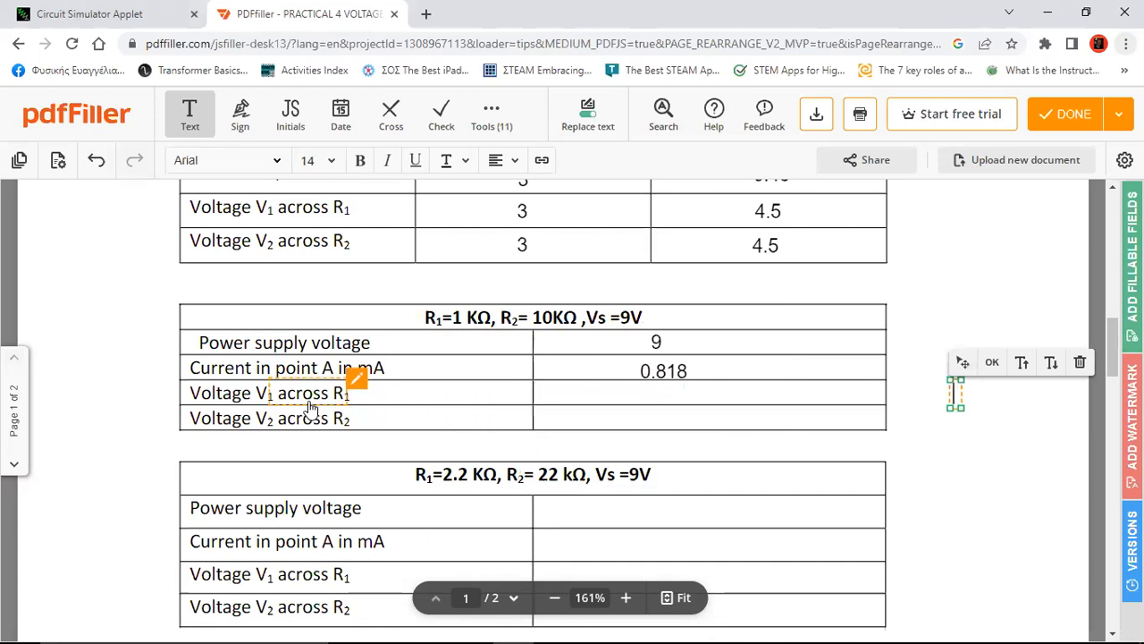
Enter 0.81 for voltage V1 after checking the simulator reading
left_click(636, 398)
type("0.8")
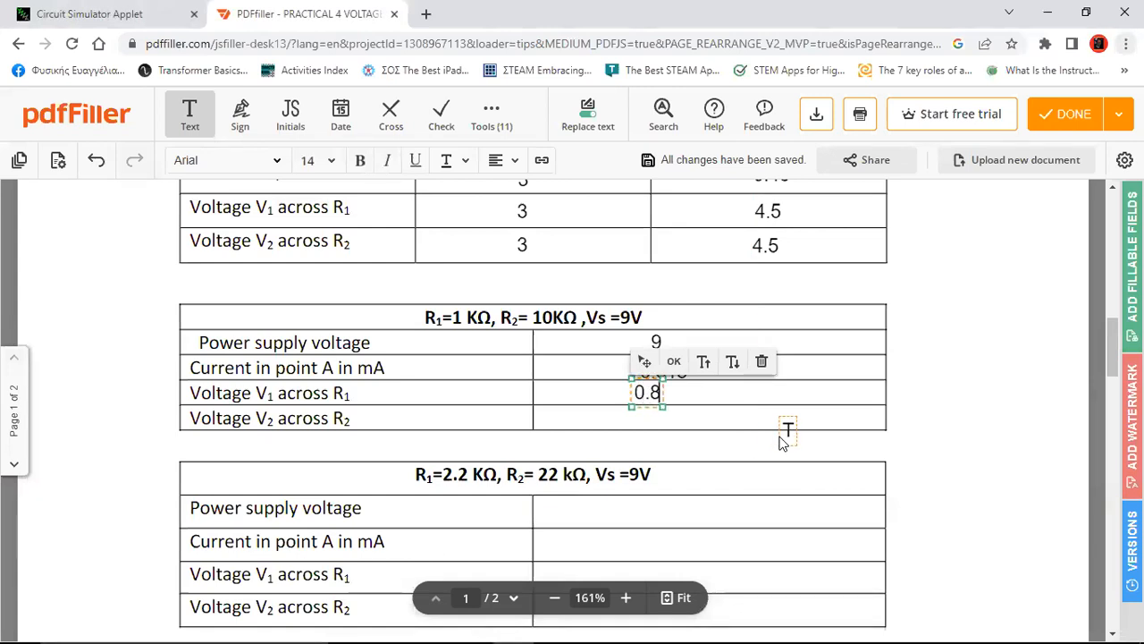
type("1")
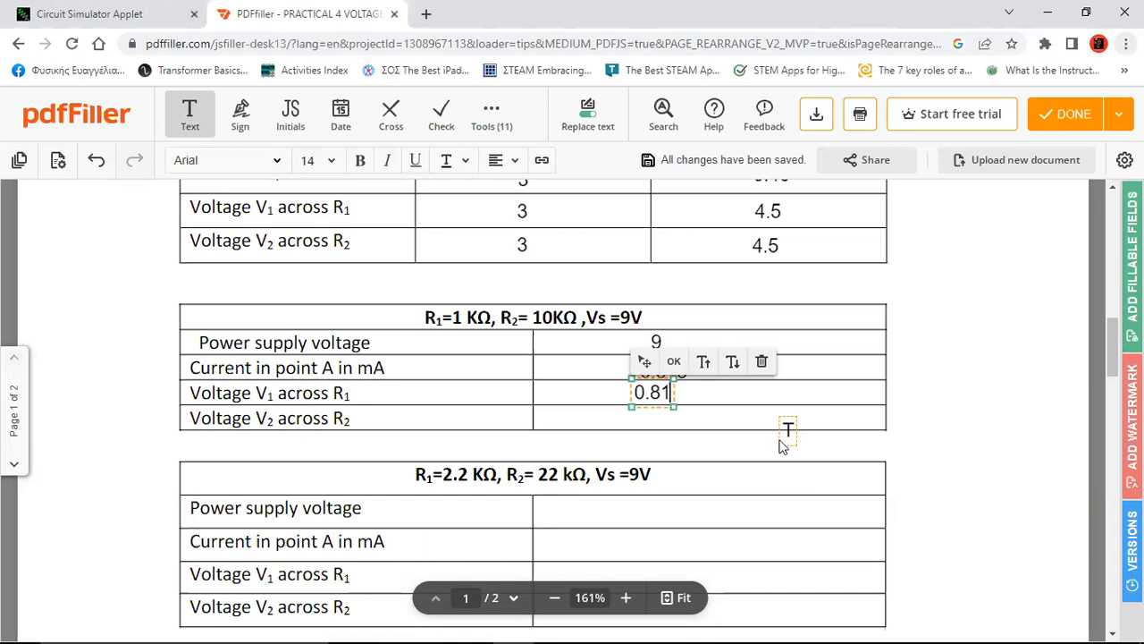
left_click(77, 16)
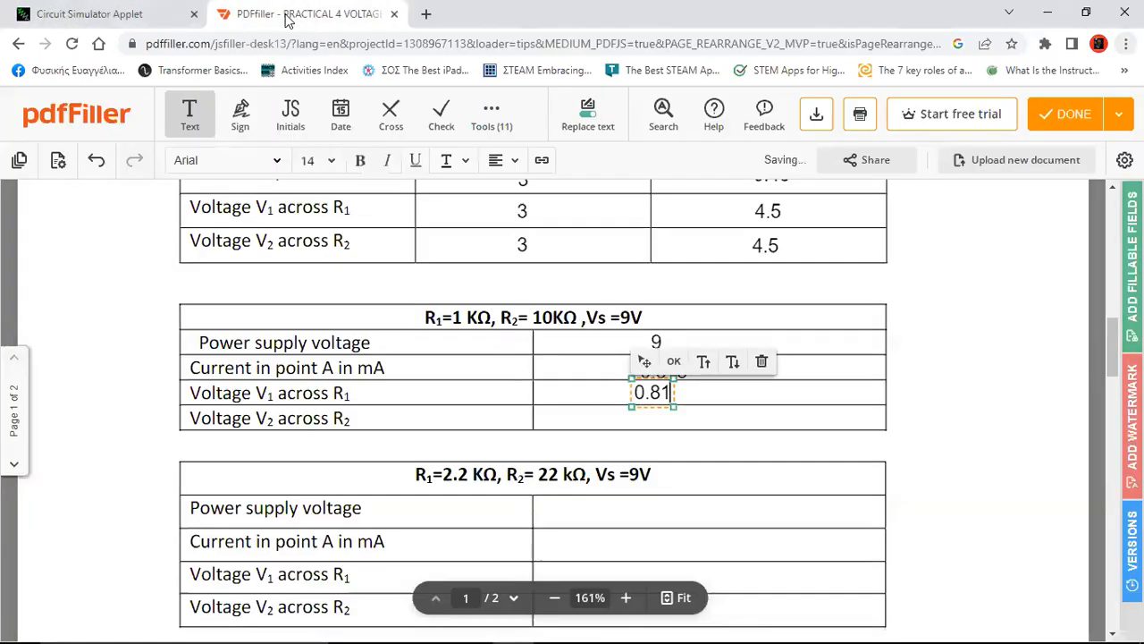
left_click(287, 16)
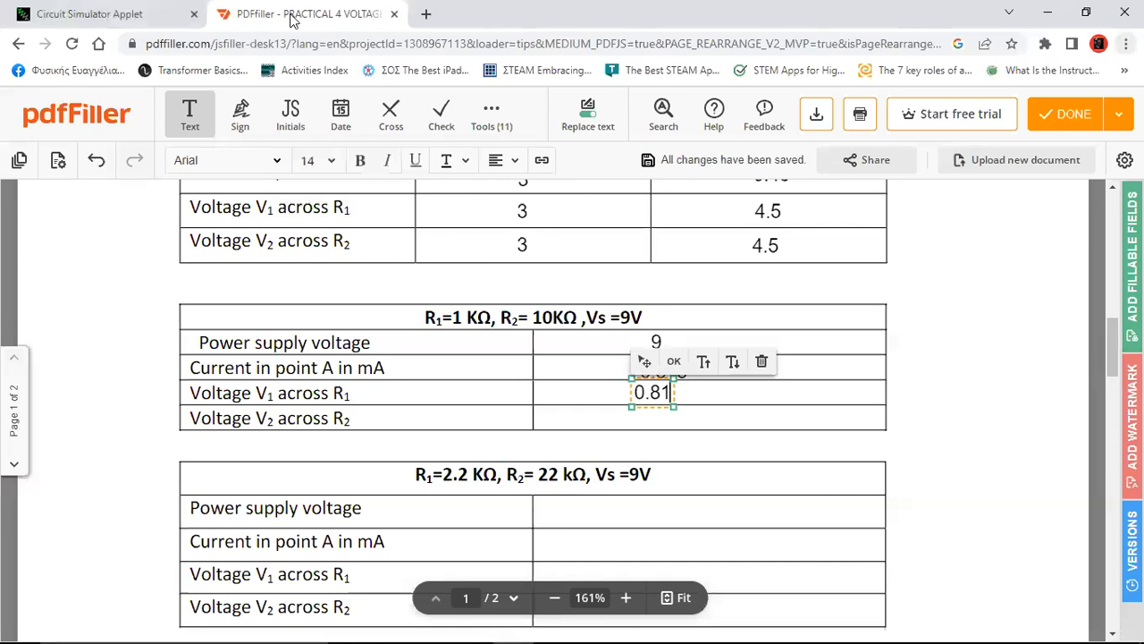
type("8")
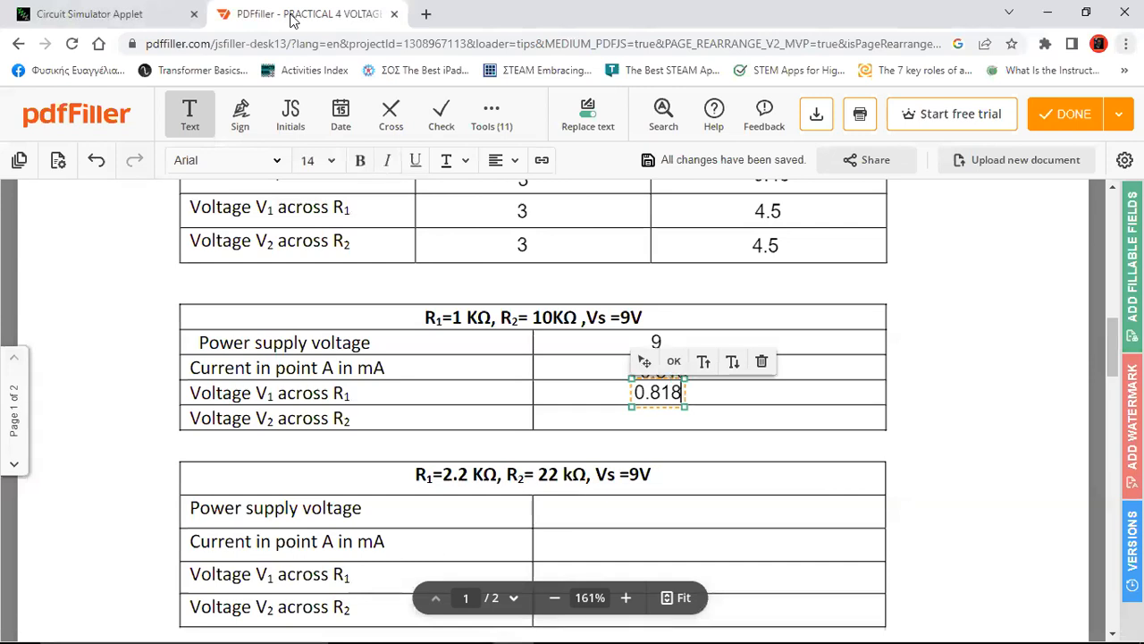
Enter 8.81 for voltage V2 and trim and align the 0.81 V1 value
left_click(635, 427)
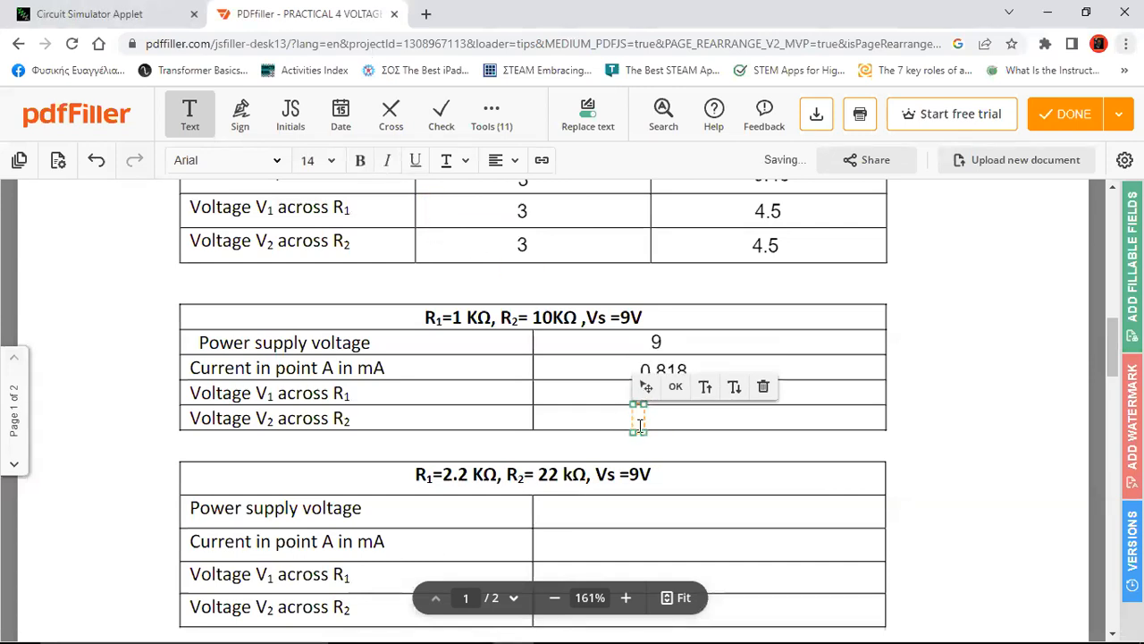
type("8.")
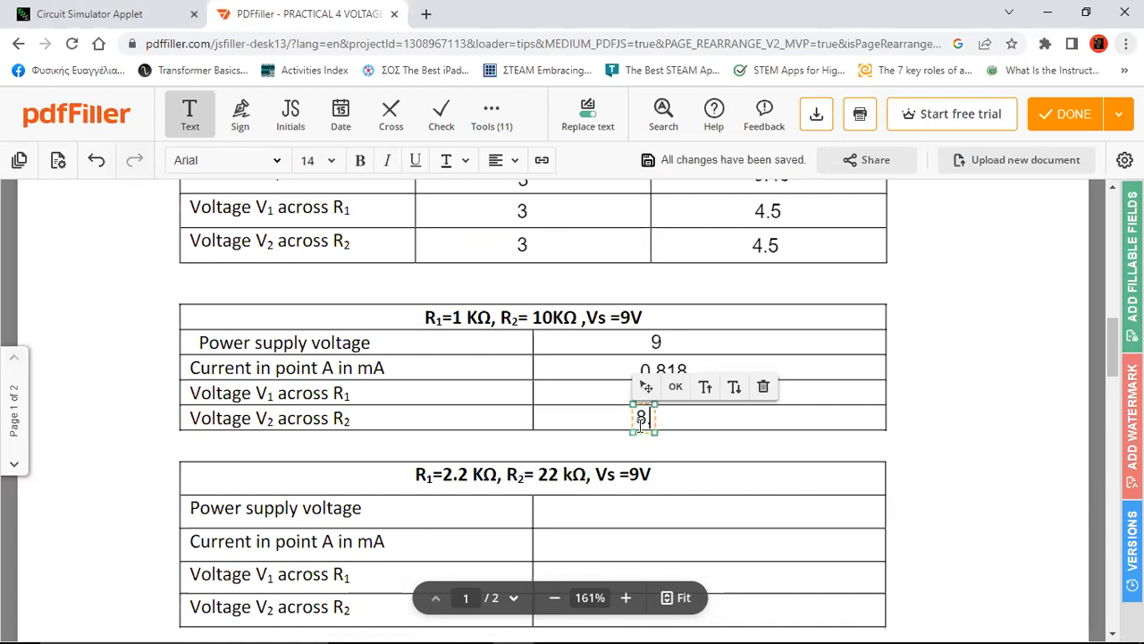
type("81")
type("0.818")
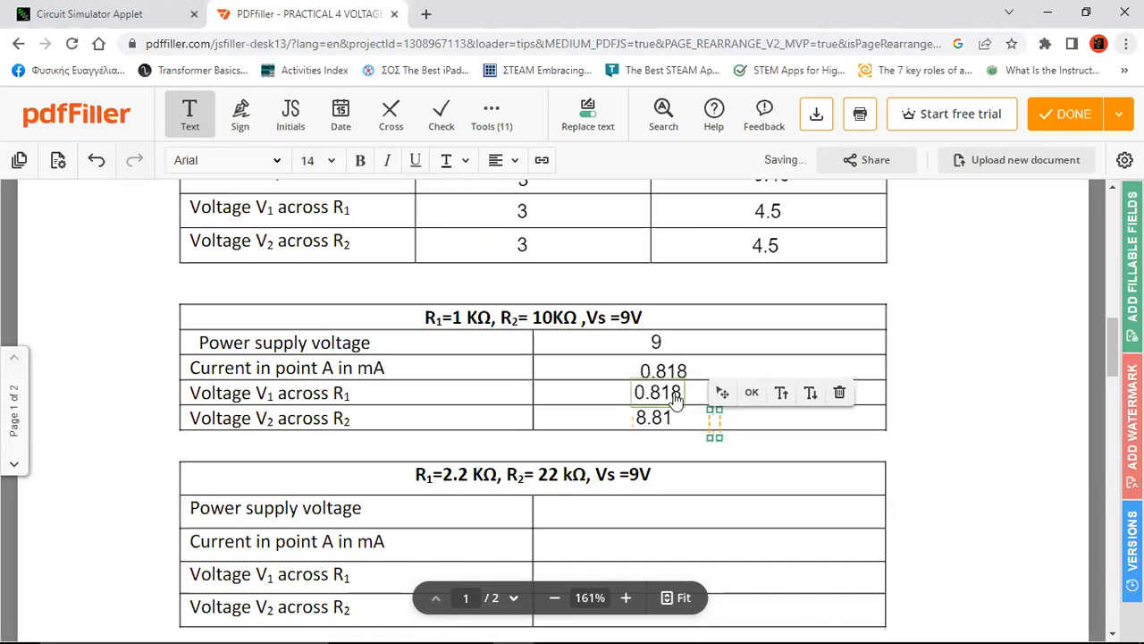
key("Delete")
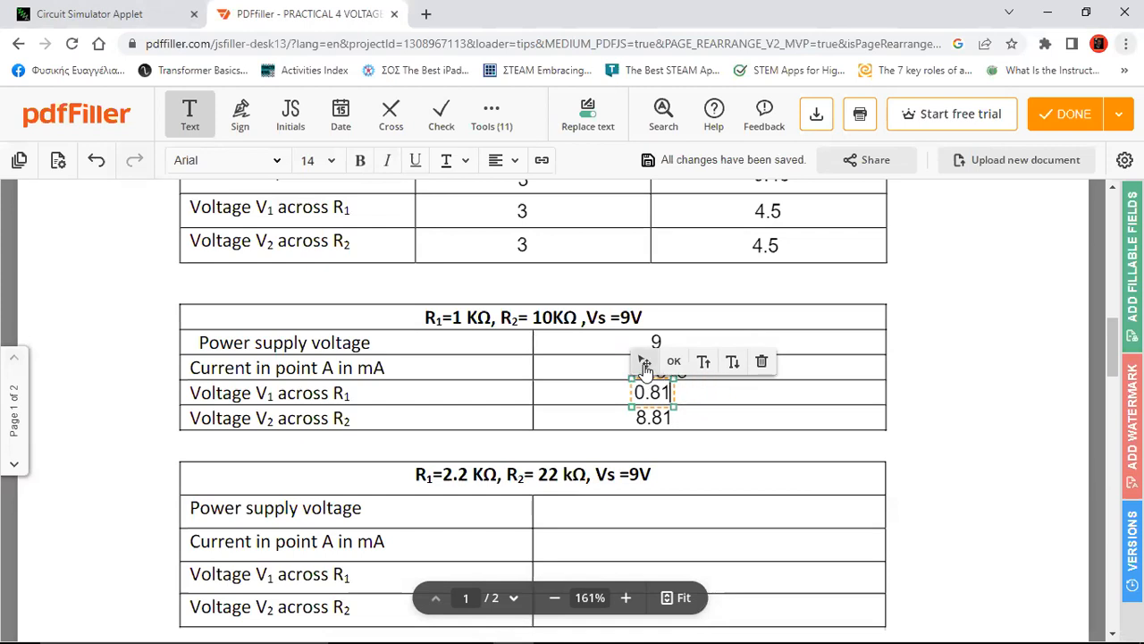
left_click_drag(646, 367, 654, 368)
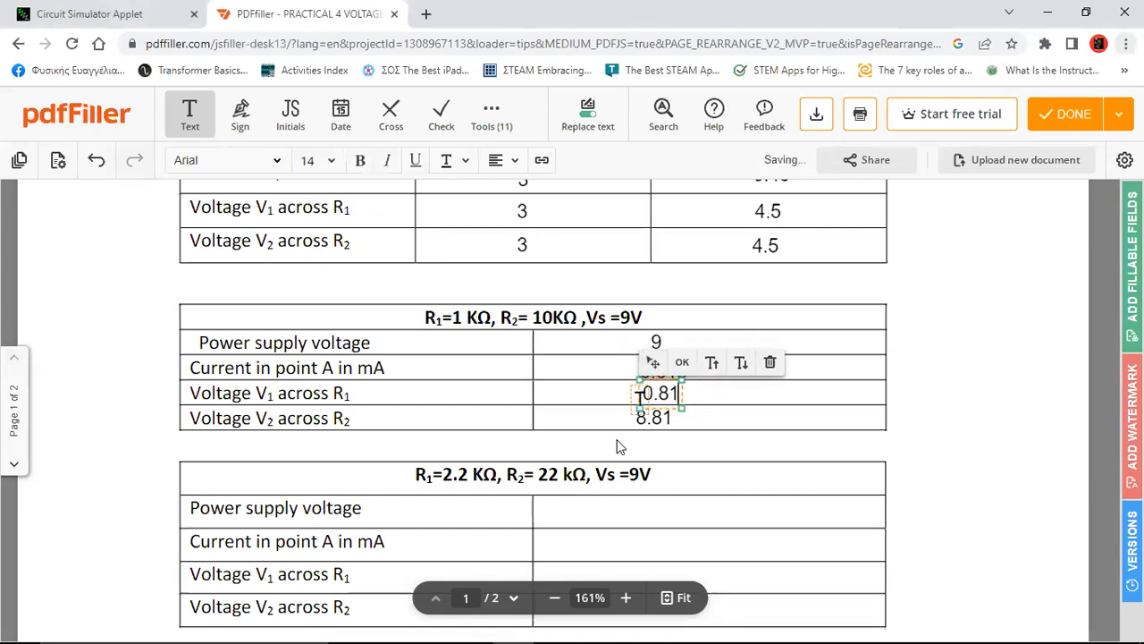
left_click(647, 422)
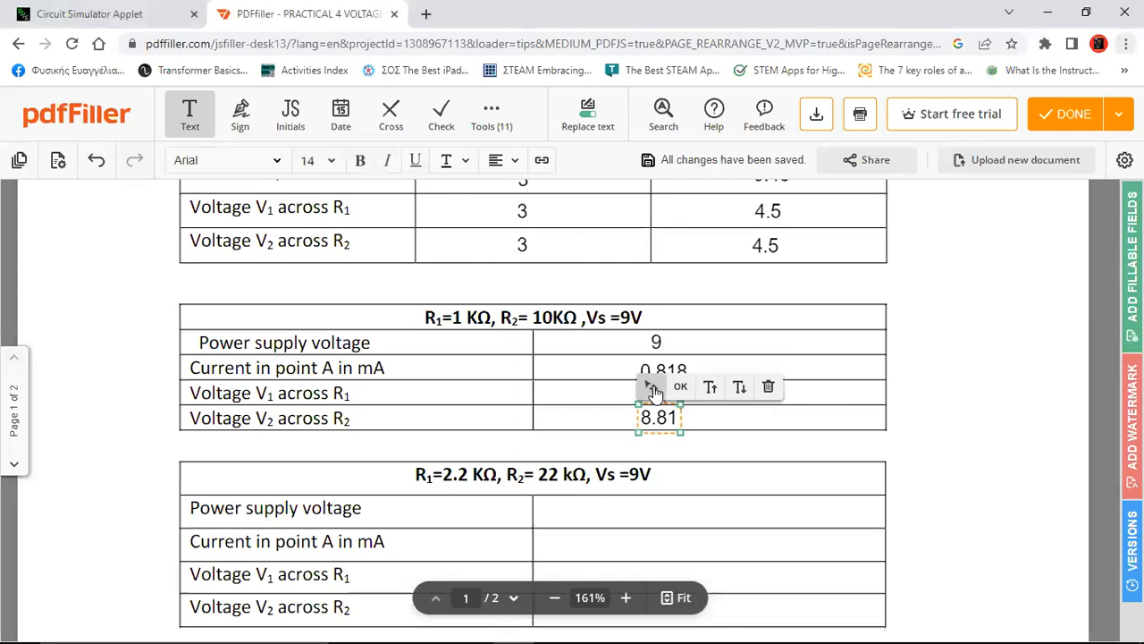
left_click(944, 469)
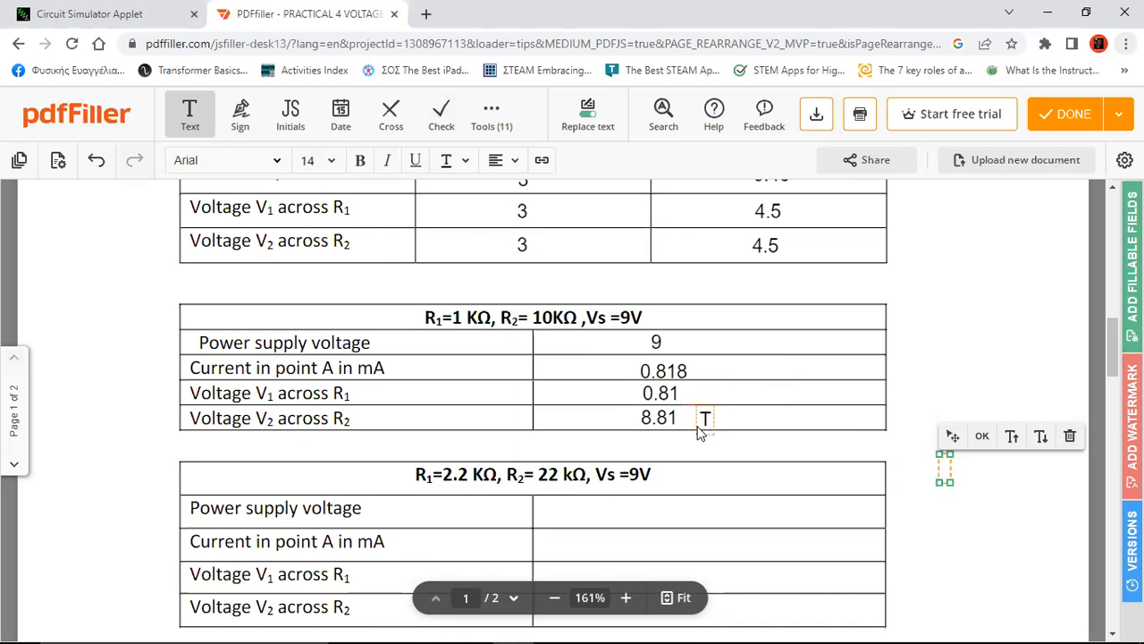
Write the note (0.81 x 10 = 8.1) beside the 8.81 V2 value
left_click(701, 422)
type("()")
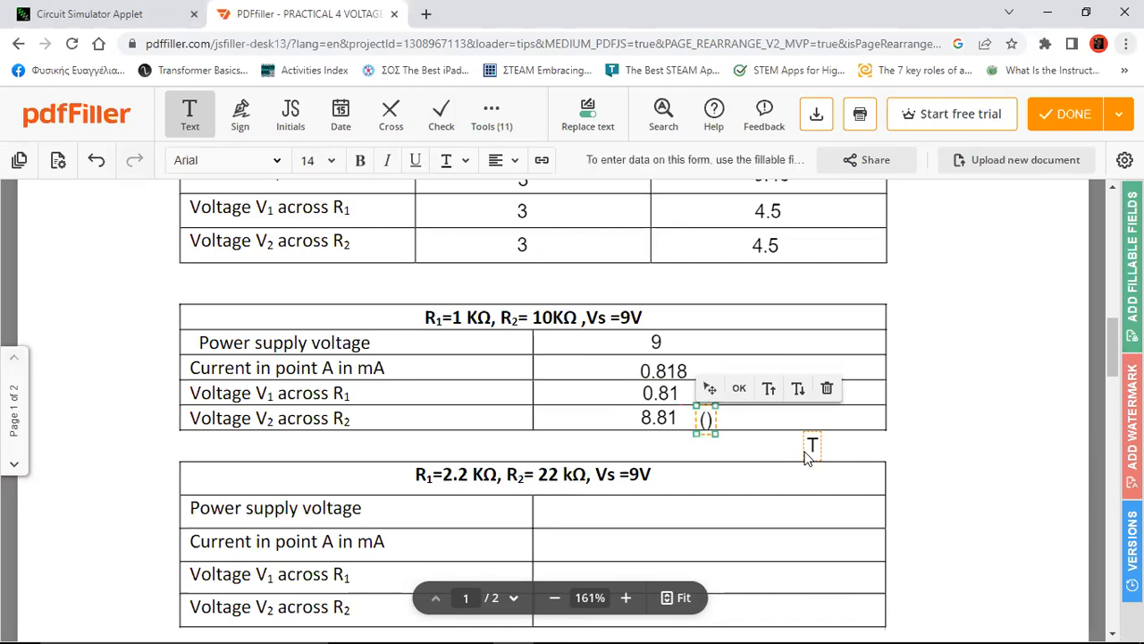
type("0.81")
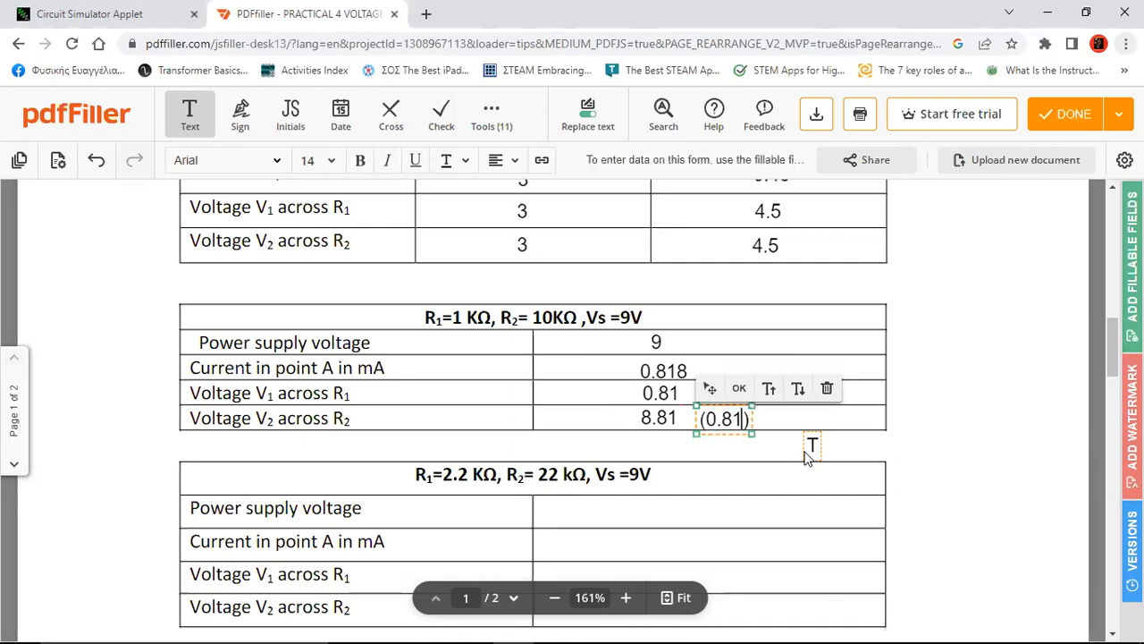
type("=")
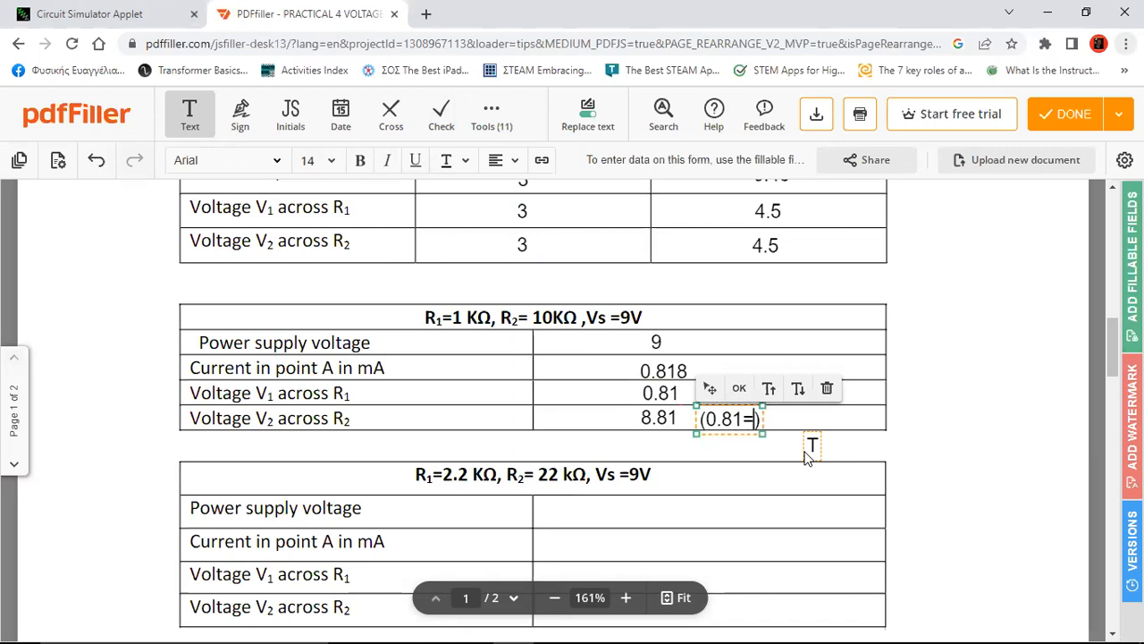
key("BackSpace")
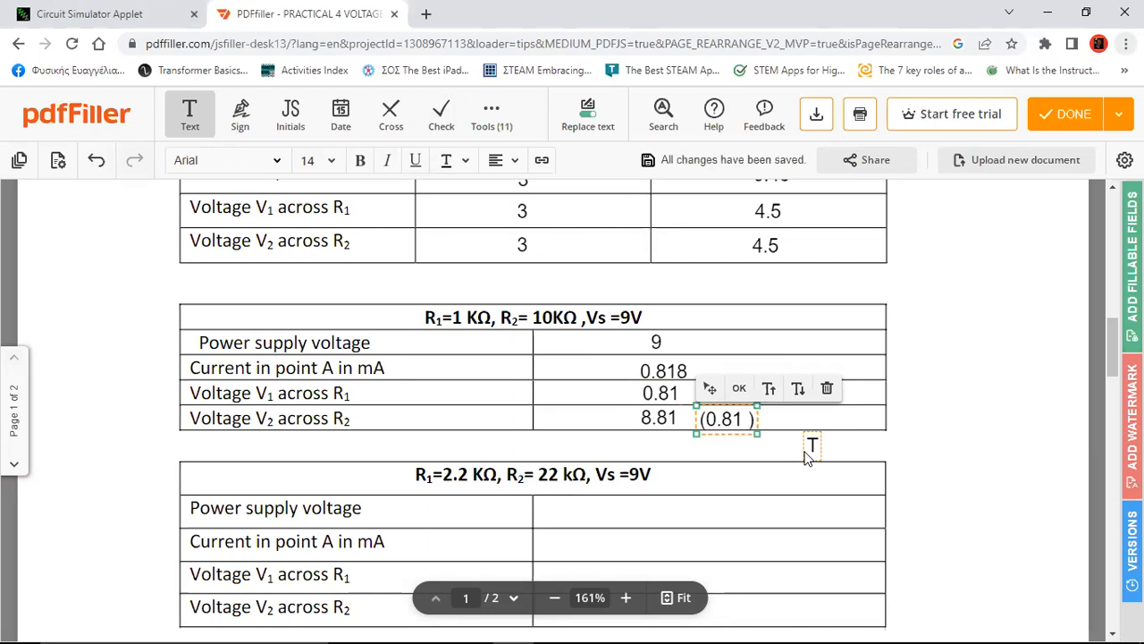
type("X=x")
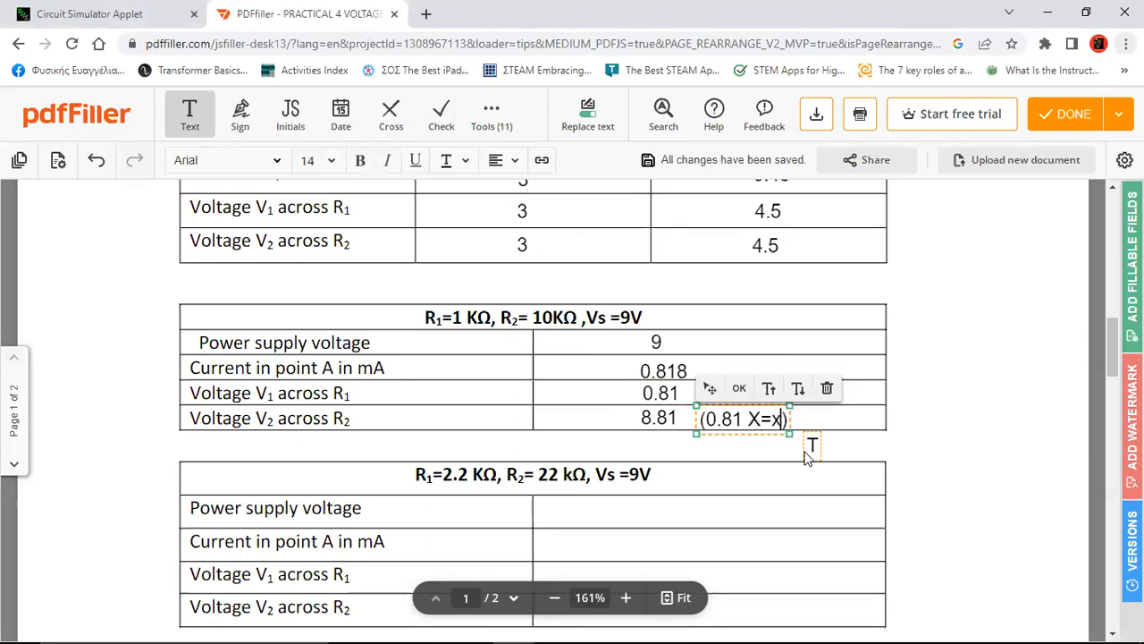
type("==")
key("BackSpace")
key("BackSpace")
key("BackSpace")
key("BackSpace")
key("BackSpace")
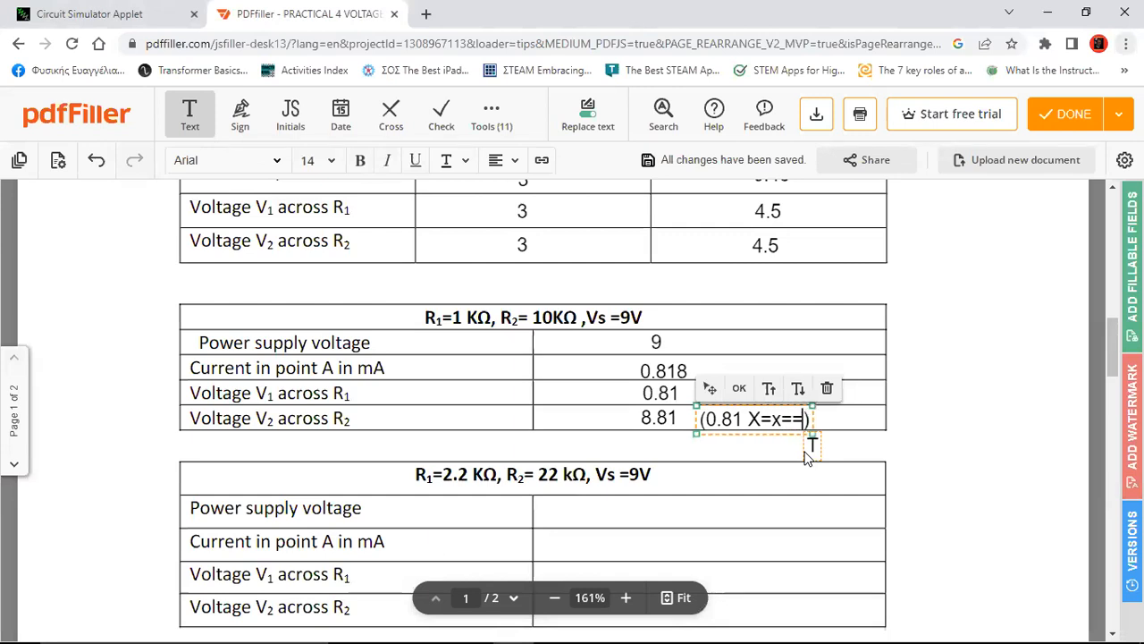
type("x")
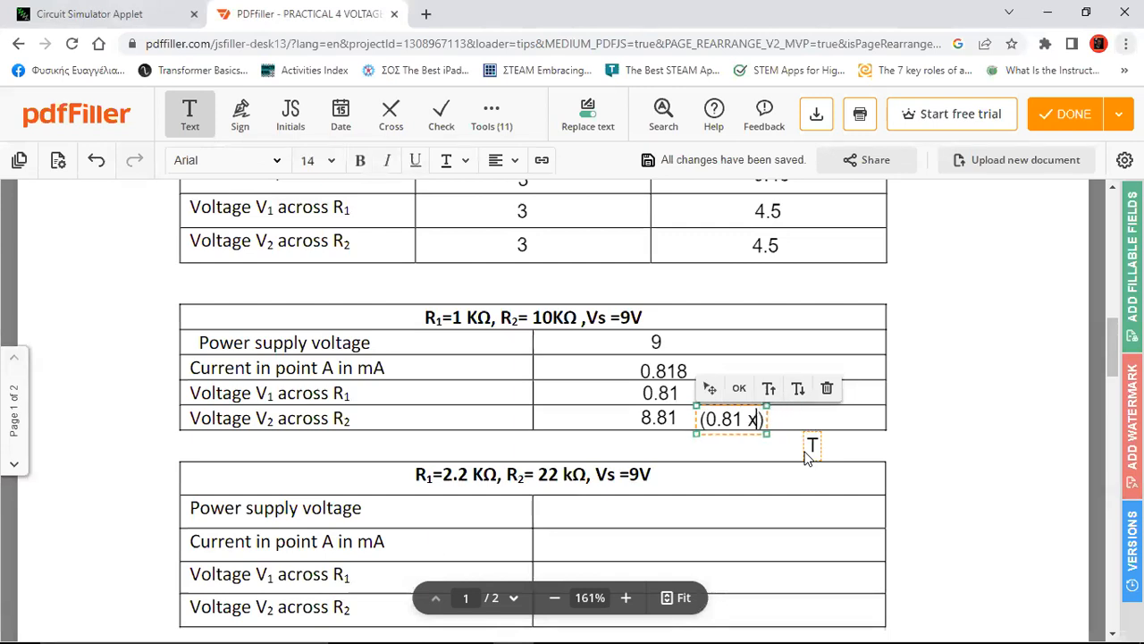
type(" 10 ")
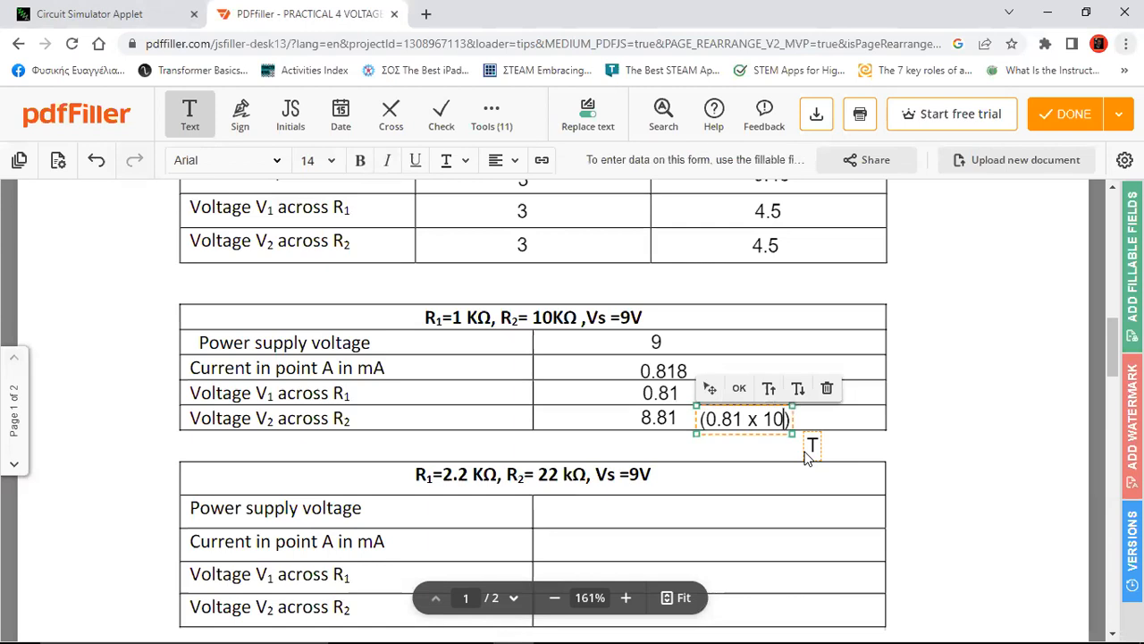
type("=8")
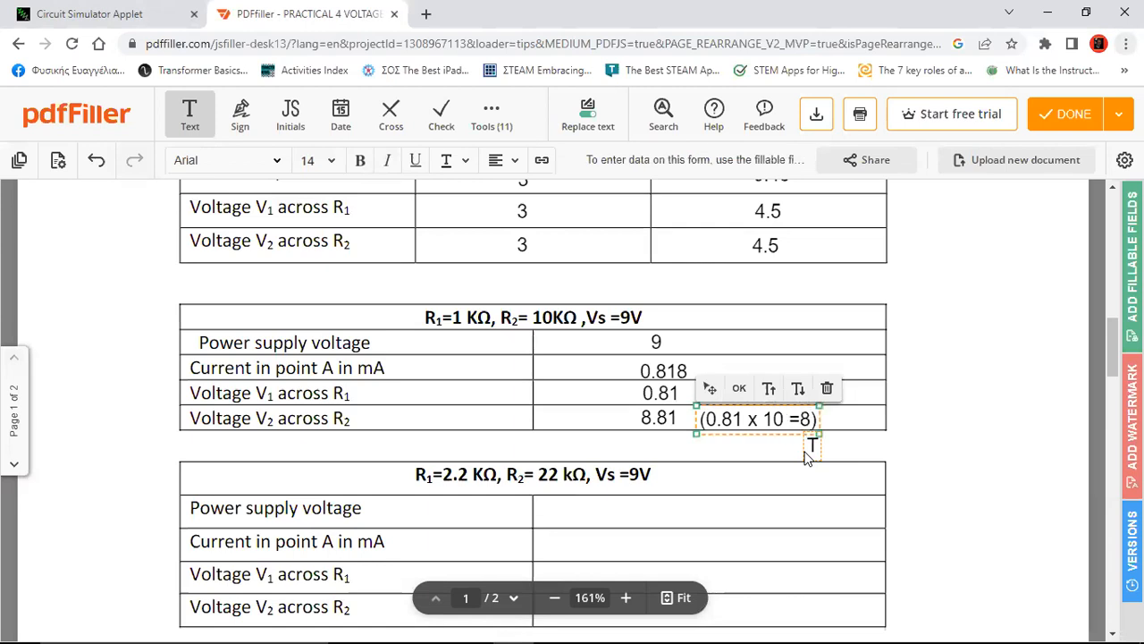
key("Right")
type(".1")
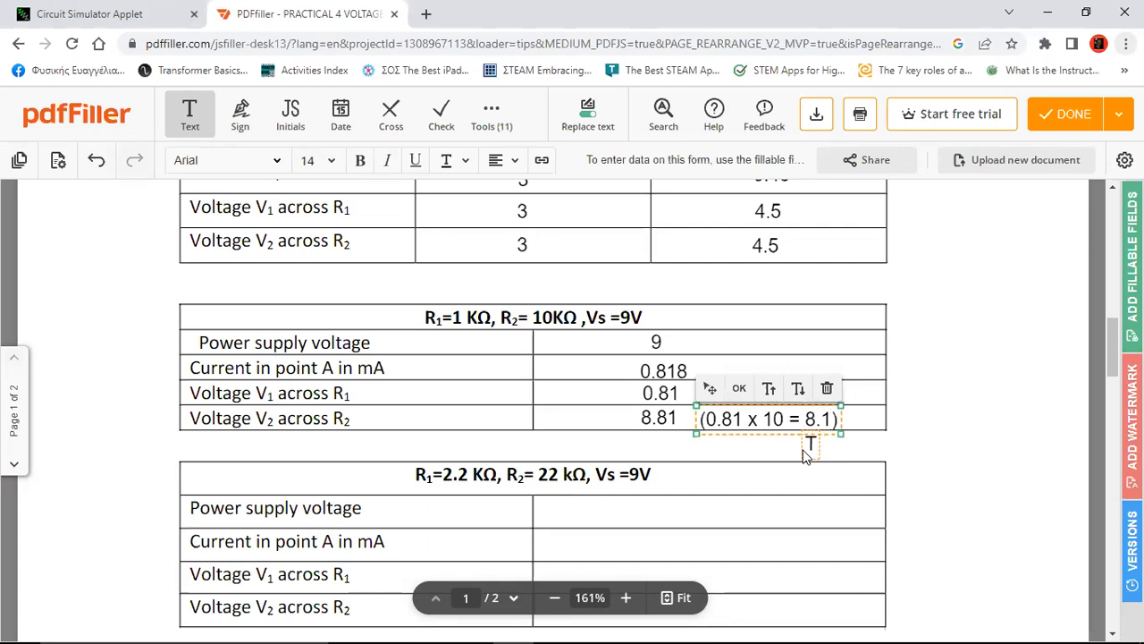
left_click(987, 507)
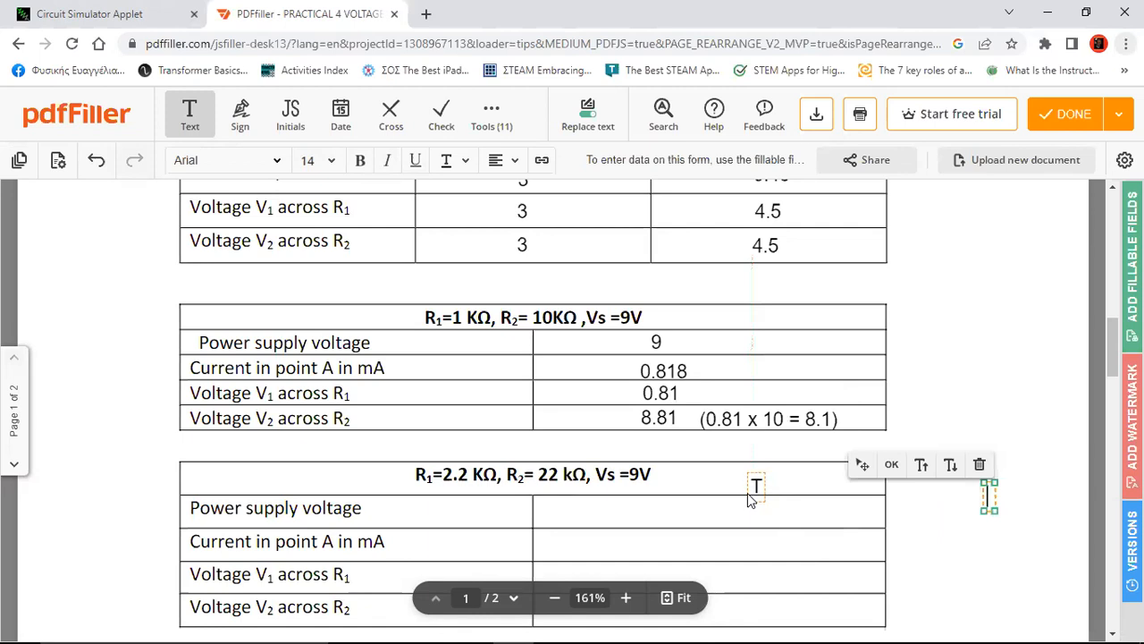
Scroll down the worksheet and return to the circuit simulator
scroll(749, 499, "down", 1)
scroll(749, 499, "down", 1)
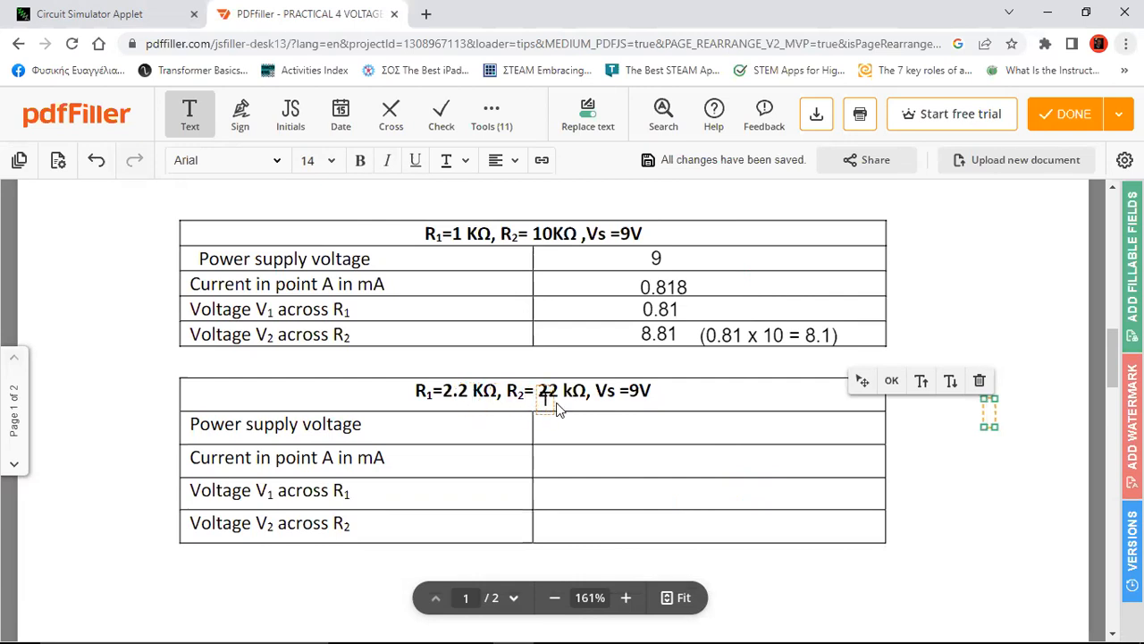
left_click(89, 13)
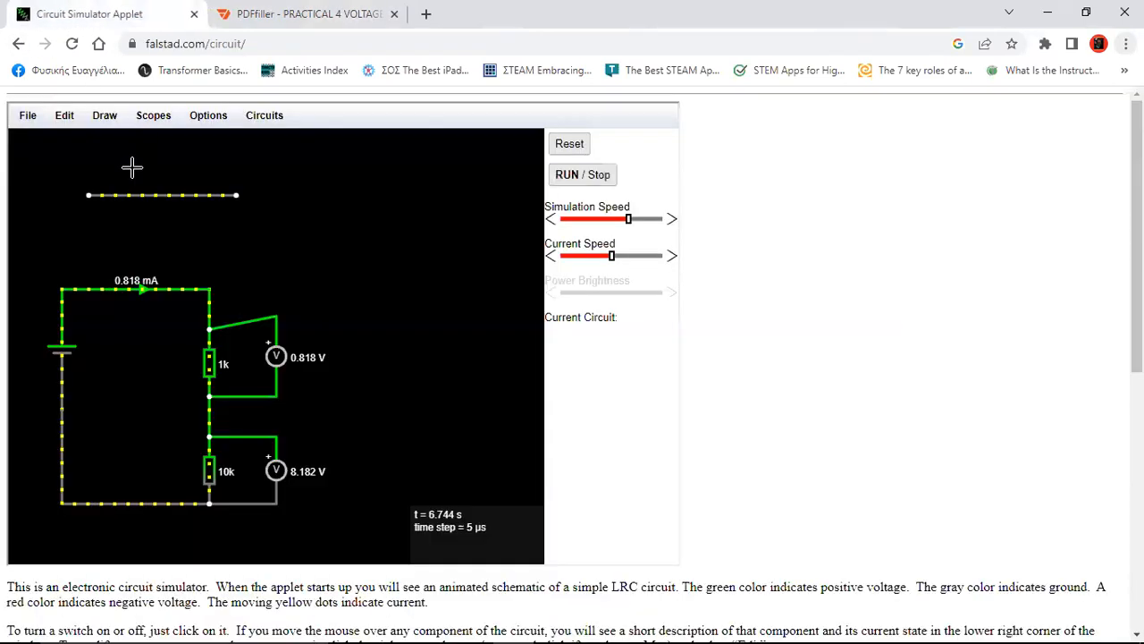
Keep the supply at 9 V and change the upper resistor from 1k to 2.2k
double_click(58, 352)
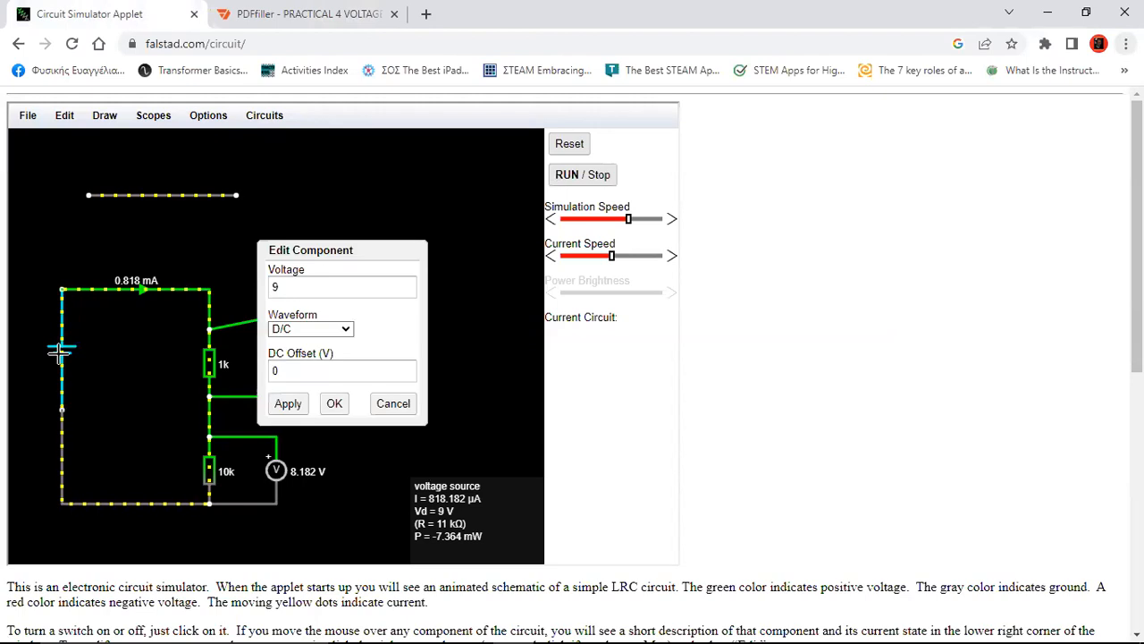
left_click(336, 404)
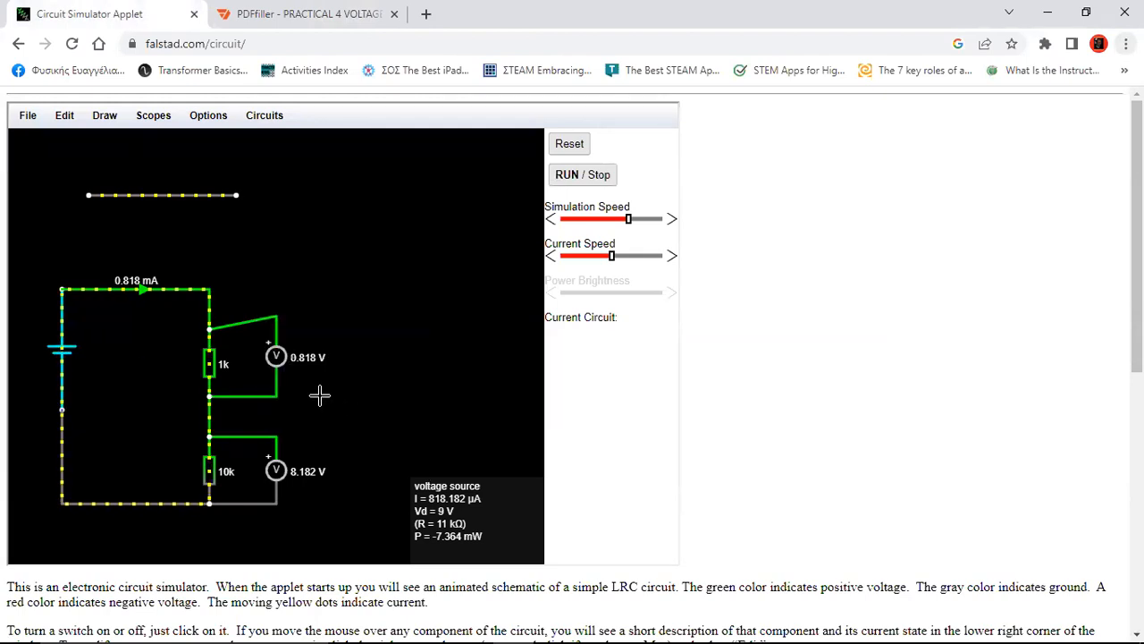
double_click(209, 362)
left_click(271, 331)
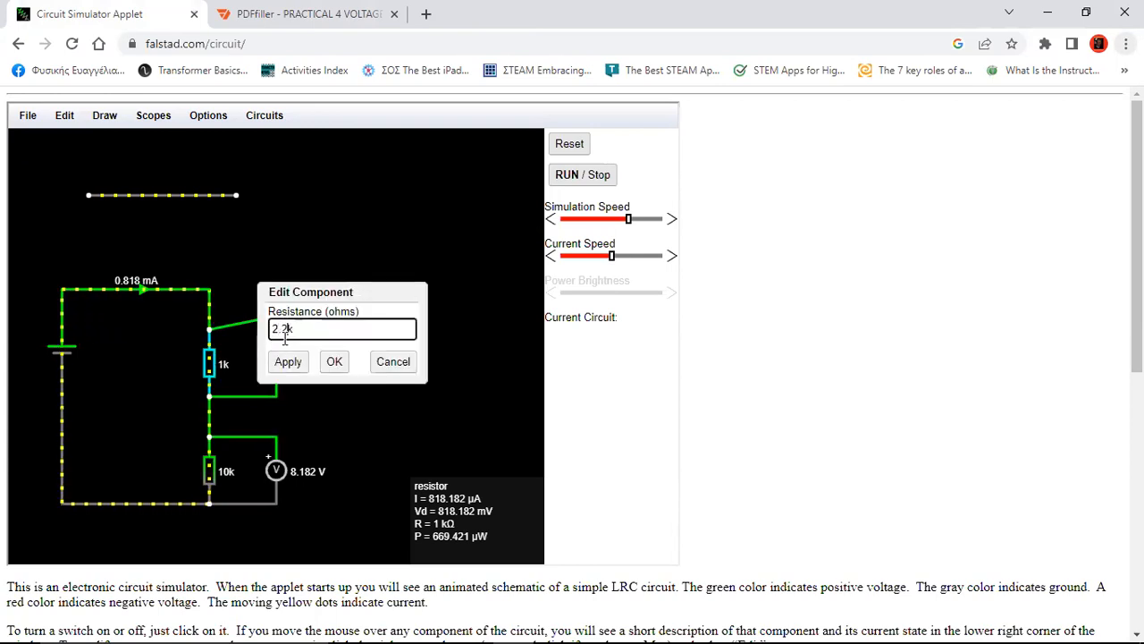
left_click(290, 362)
left_click(332, 362)
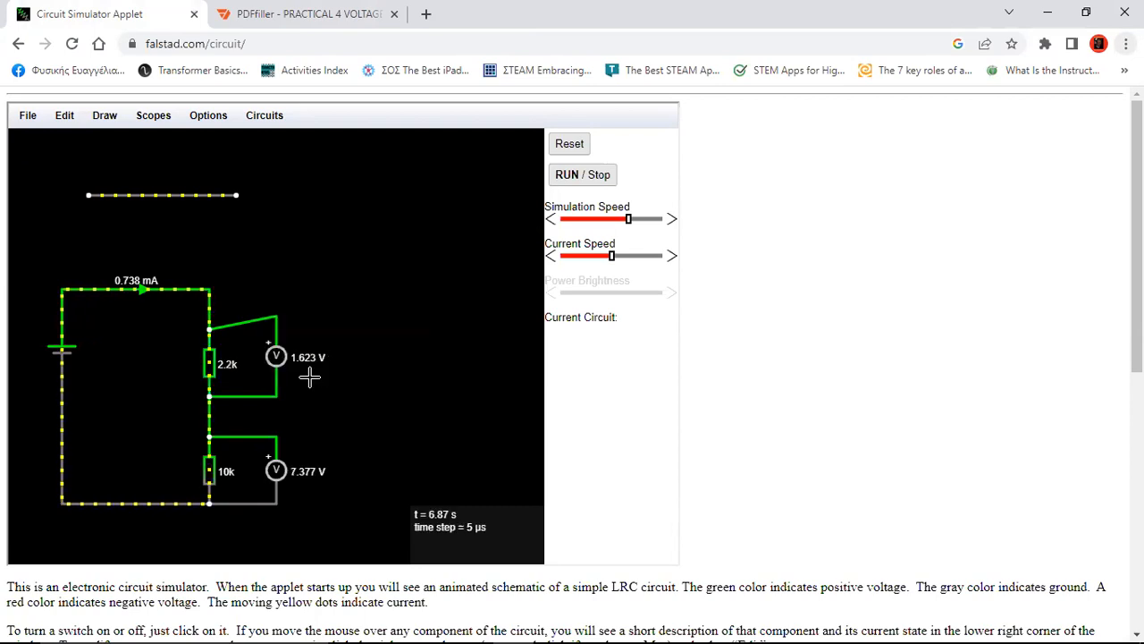
Change the lower resistor to 22k and draw an arrow down from the 2.2k resistor
double_click(215, 469)
left_click(279, 330)
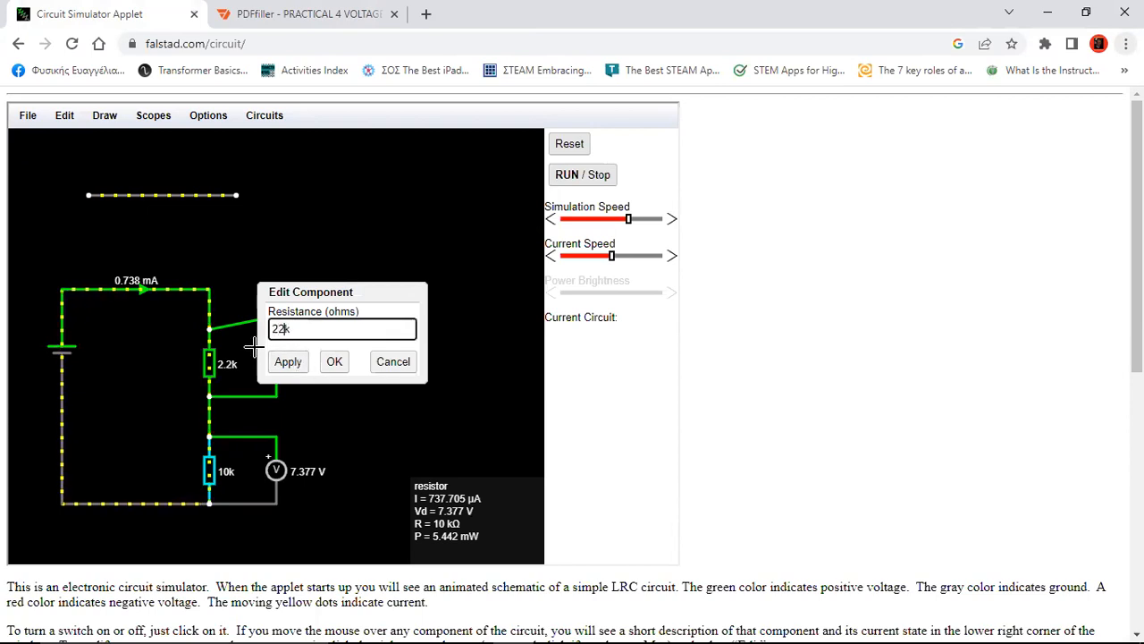
left_click(333, 361)
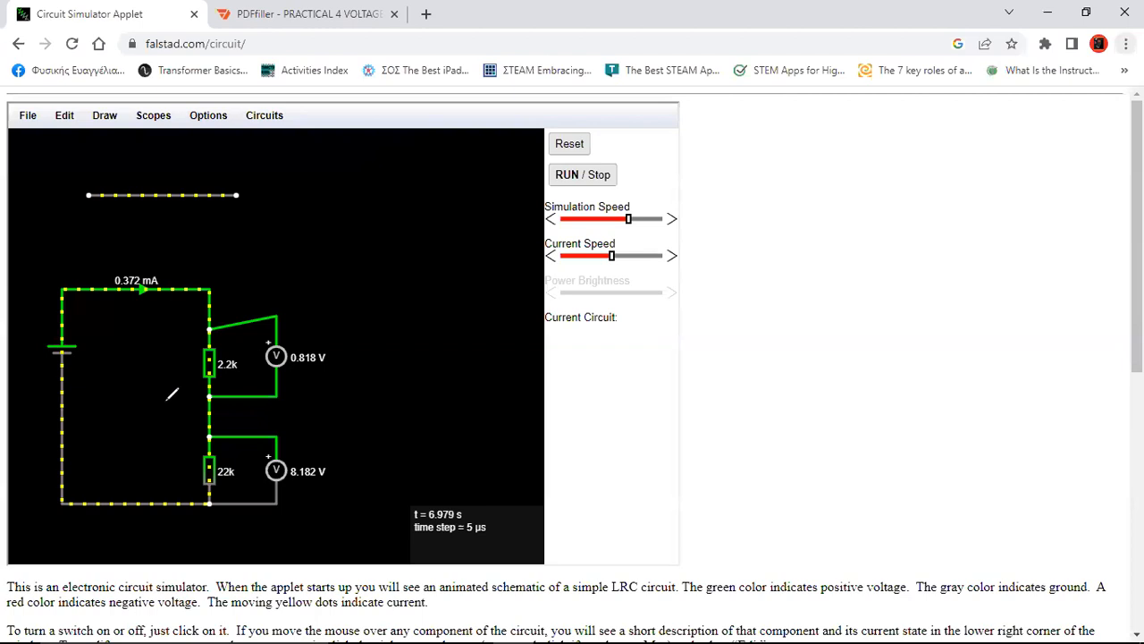
mouse_move(225, 373)
left_mouse_down()
mouse_move(224, 417)
mouse_move(264, 404)
left_mouse_up()
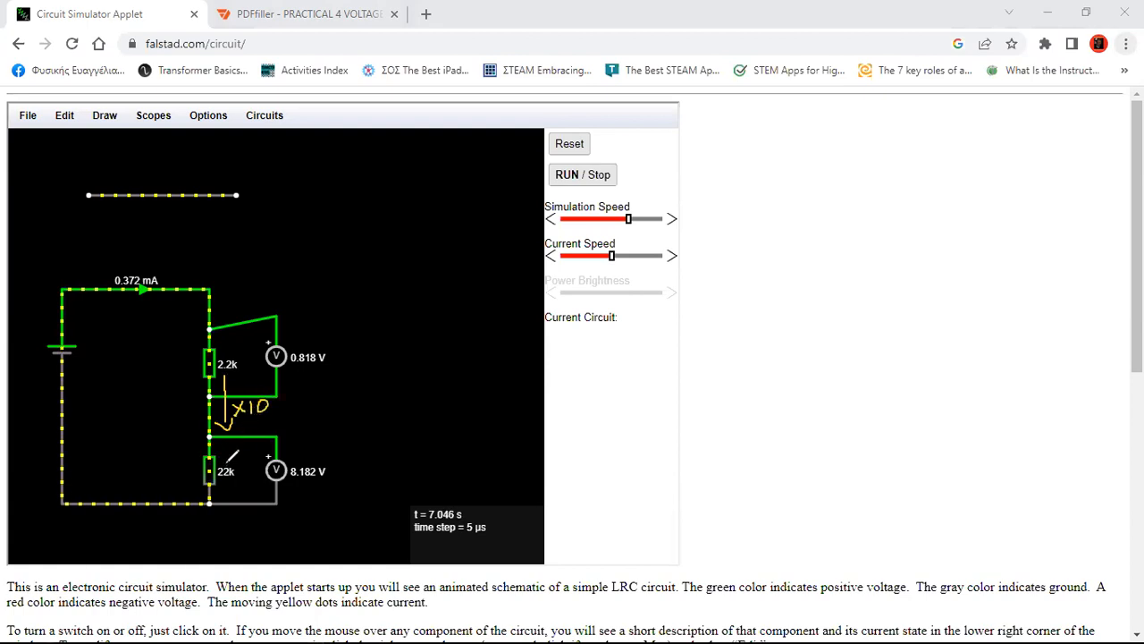
Circle the 22k and 2.2k labels, arrow 0.818 V to 8.182 V, and point arrows at both resistors
mouse_move(222, 460)
left_mouse_down()
mouse_move(234, 483)
mouse_move(230, 457)
left_mouse_up()
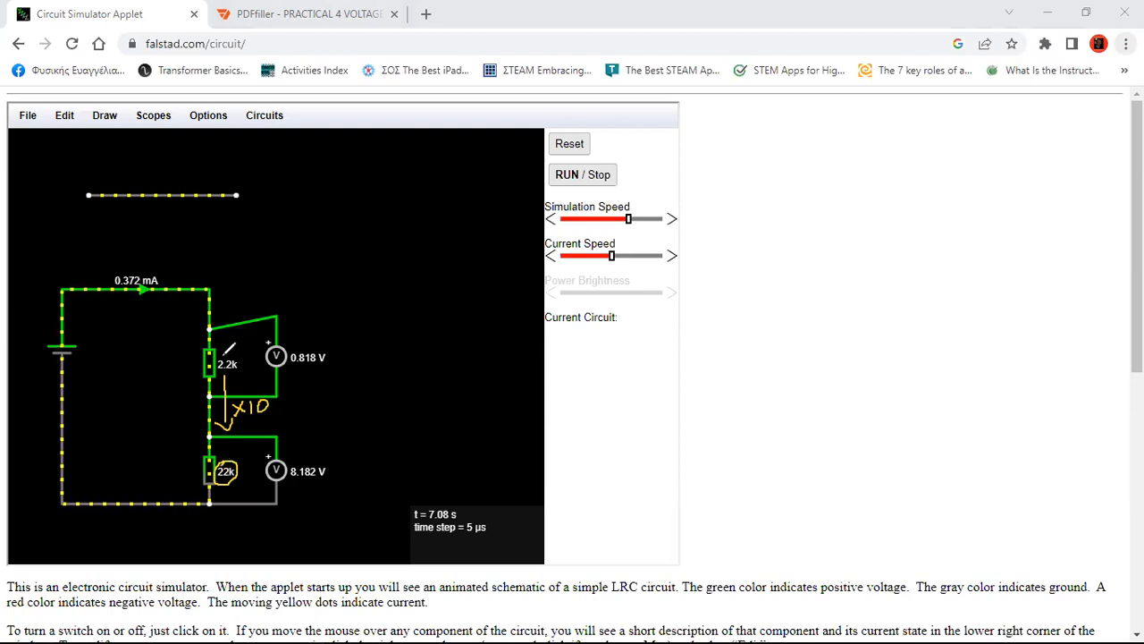
mouse_move(226, 354)
left_mouse_down()
mouse_move(213, 367)
mouse_move(222, 374)
mouse_move(238, 356)
mouse_move(224, 352)
left_mouse_up()
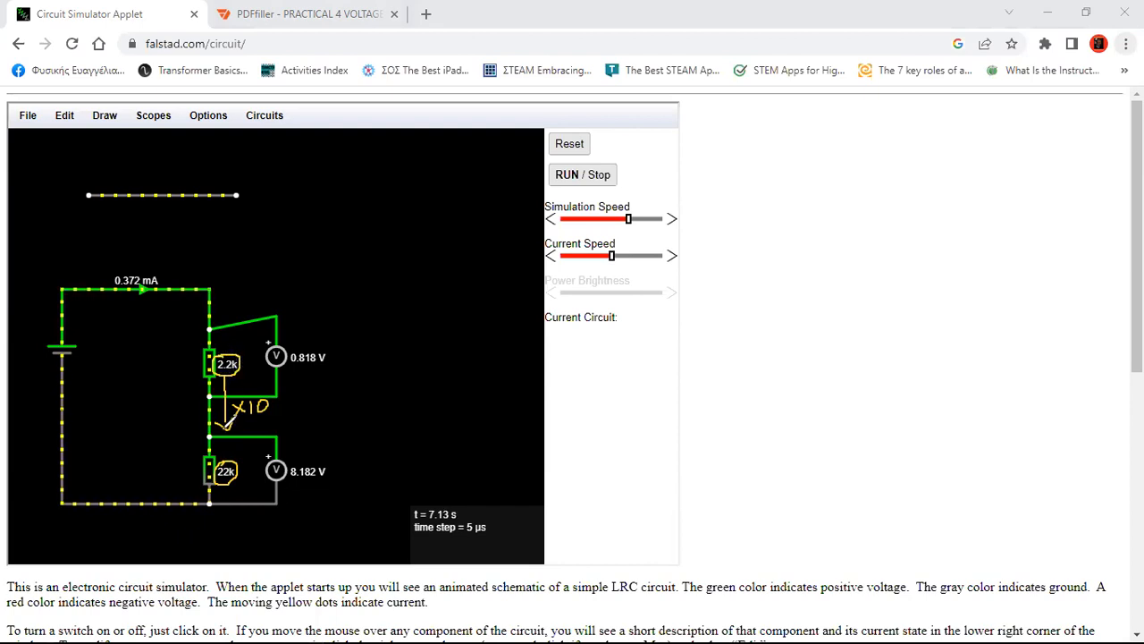
mouse_move(307, 376)
left_mouse_down()
mouse_move(311, 449)
mouse_move(337, 416)
mouse_move(326, 417)
mouse_move(361, 400)
left_mouse_up()
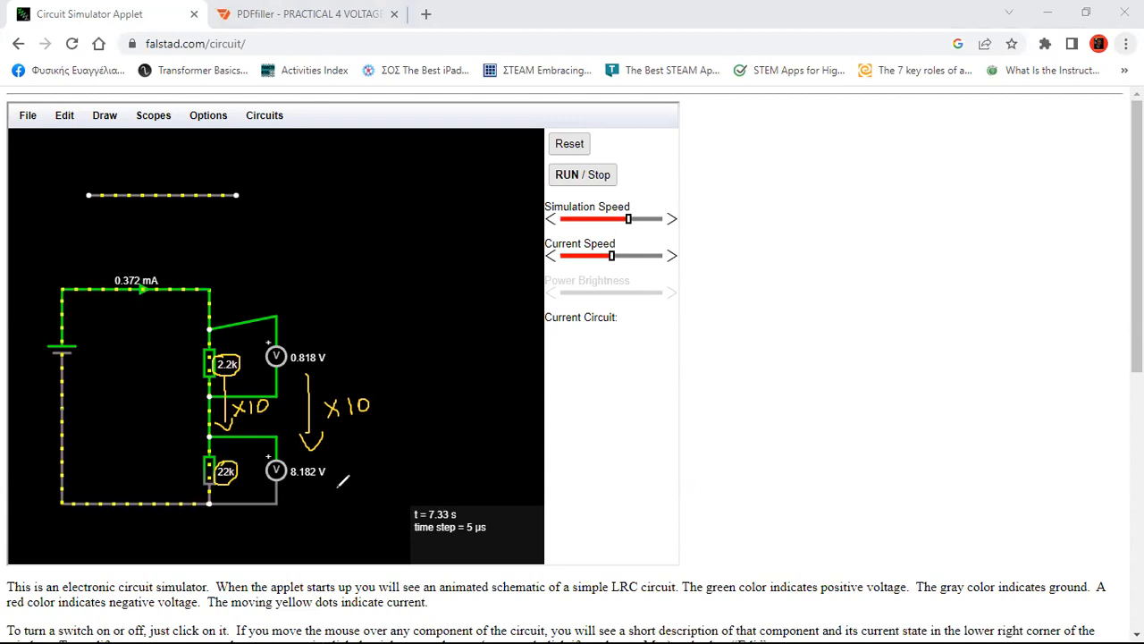
mouse_move(170, 476)
left_mouse_down()
mouse_move(205, 472)
mouse_move(199, 464)
mouse_move(200, 479)
left_mouse_up()
mouse_move(165, 369)
left_mouse_down()
mouse_move(197, 367)
mouse_move(191, 376)
left_mouse_up()
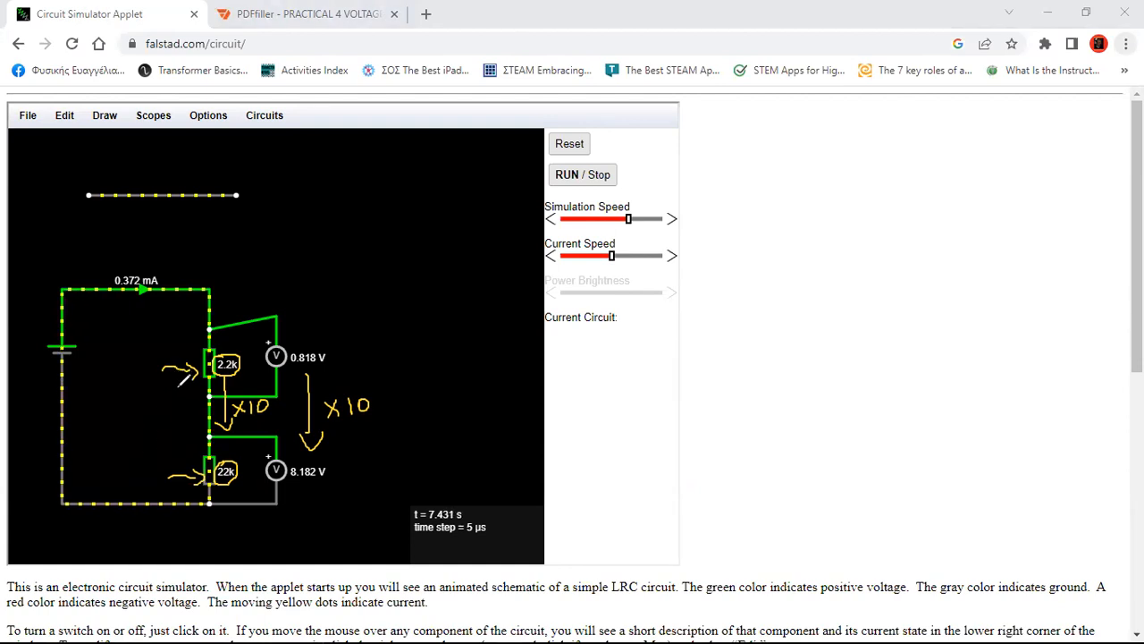
Draw a brace linking the two resistors and write R2 = 10R1 beside it
left_click_drag(178, 384, 184, 458)
left_click_drag(169, 395, 191, 393)
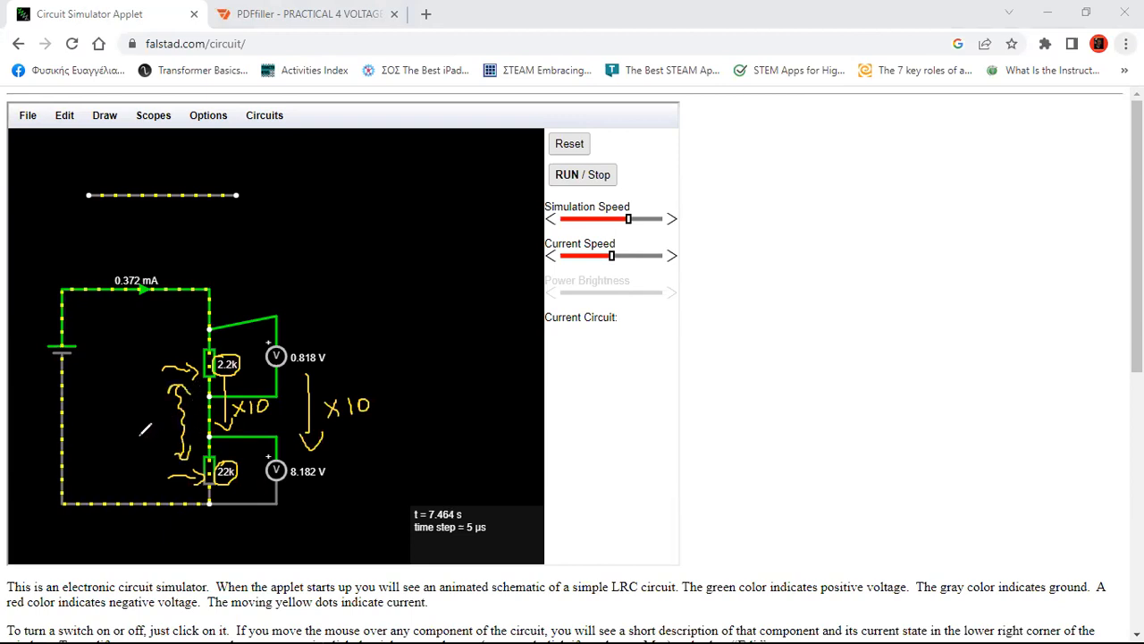
left_click_drag(71, 411, 102, 436)
mouse_move(120, 410)
left_mouse_down()
mouse_move(119, 429)
mouse_move(130, 412)
mouse_move(165, 429)
left_mouse_up()
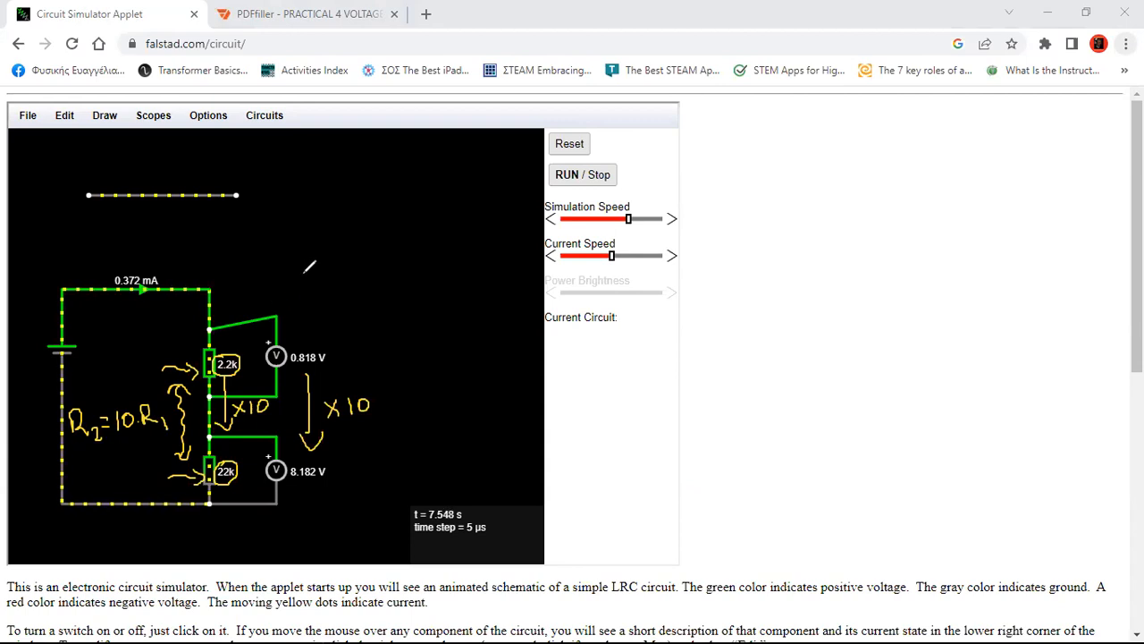
Write '1k ×10 → 10kΩ' and '2.2k ×10 → 22kΩ' above the circuit
mouse_move(280, 224)
left_mouse_down()
mouse_move(280, 242)
mouse_move(396, 238)
mouse_move(407, 225)
mouse_move(454, 235)
left_mouse_up()
mouse_move(261, 269)
left_mouse_down()
mouse_move(295, 283)
mouse_move(370, 269)
mouse_move(461, 275)
left_mouse_up()
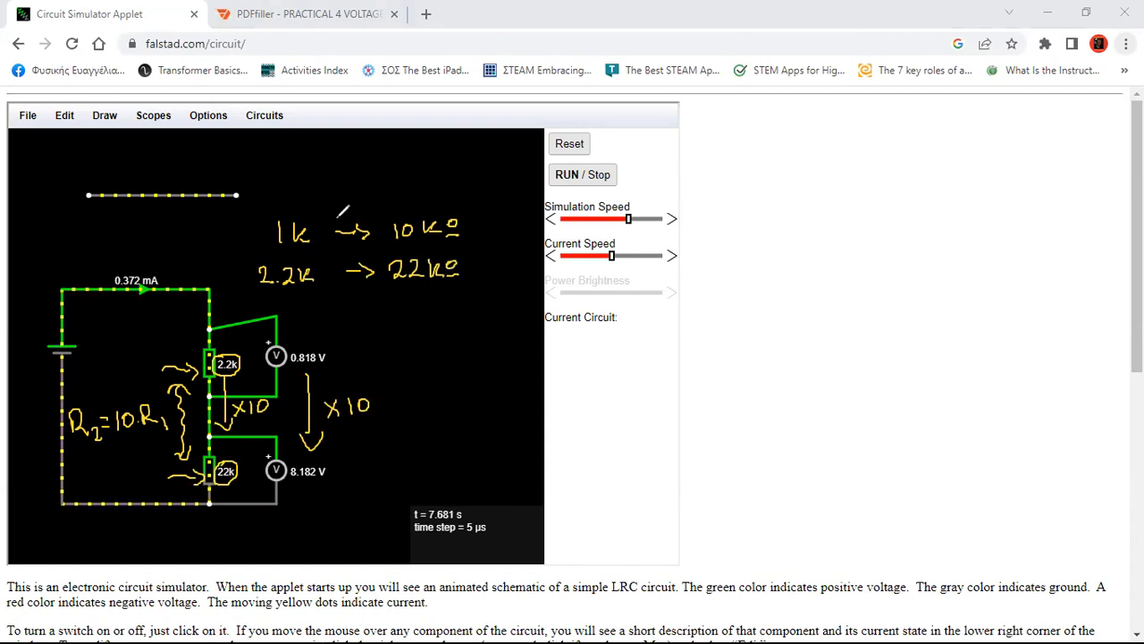
left_click_drag(333, 211, 342, 220)
mouse_move(342, 211)
left_mouse_down()
mouse_move(333, 219)
mouse_move(360, 207)
left_mouse_up()
left_click_drag(335, 252, 344, 261)
mouse_move(343, 252)
left_mouse_down()
mouse_move(335, 261)
mouse_move(349, 260)
left_mouse_up()
left_click_drag(358, 249, 358, 250)
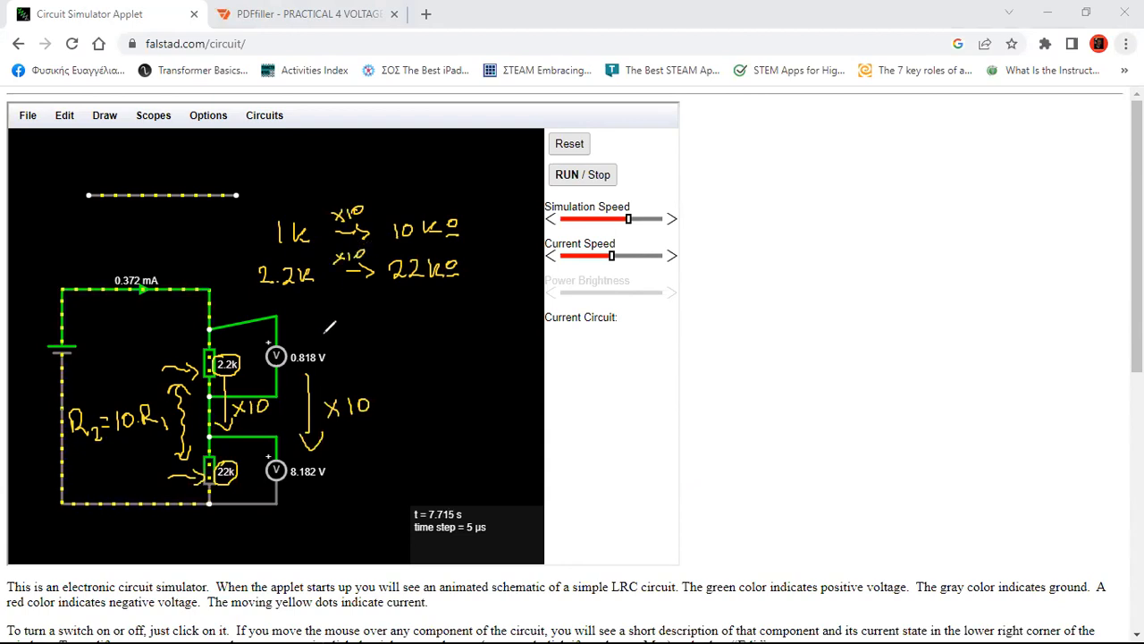
Circle the 0.818 V and 8.182 V readings, then go back to pdfFiller
mouse_move(306, 338)
left_mouse_down()
mouse_move(325, 367)
mouse_move(308, 339)
left_mouse_up()
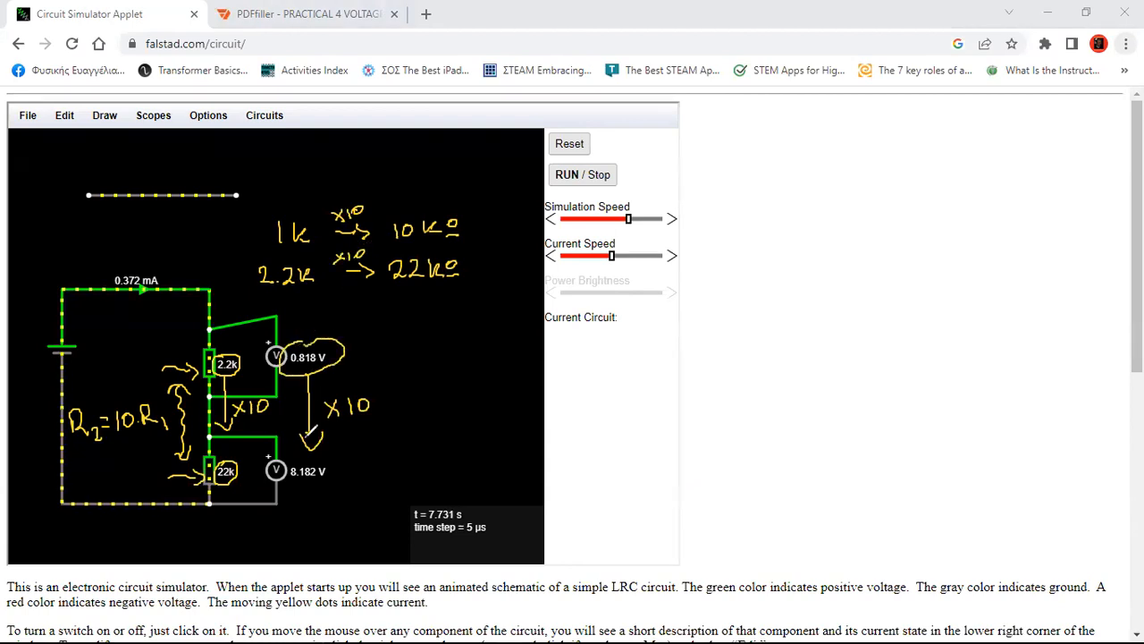
mouse_move(294, 457)
left_mouse_down()
mouse_move(323, 487)
mouse_move(284, 472)
left_mouse_up()
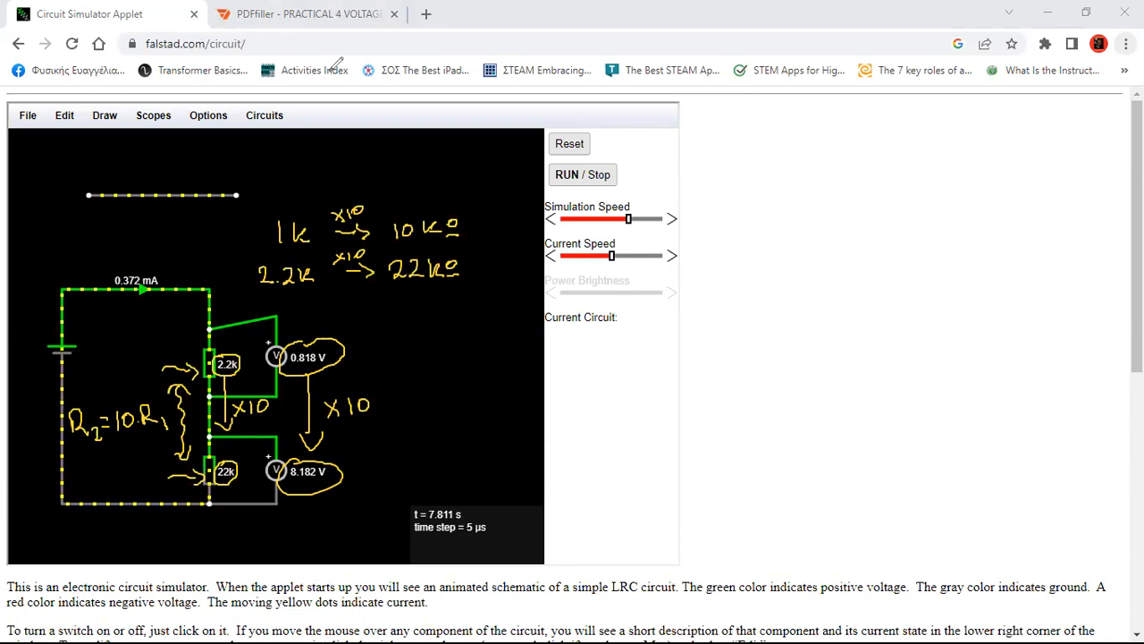
left_click(308, 15)
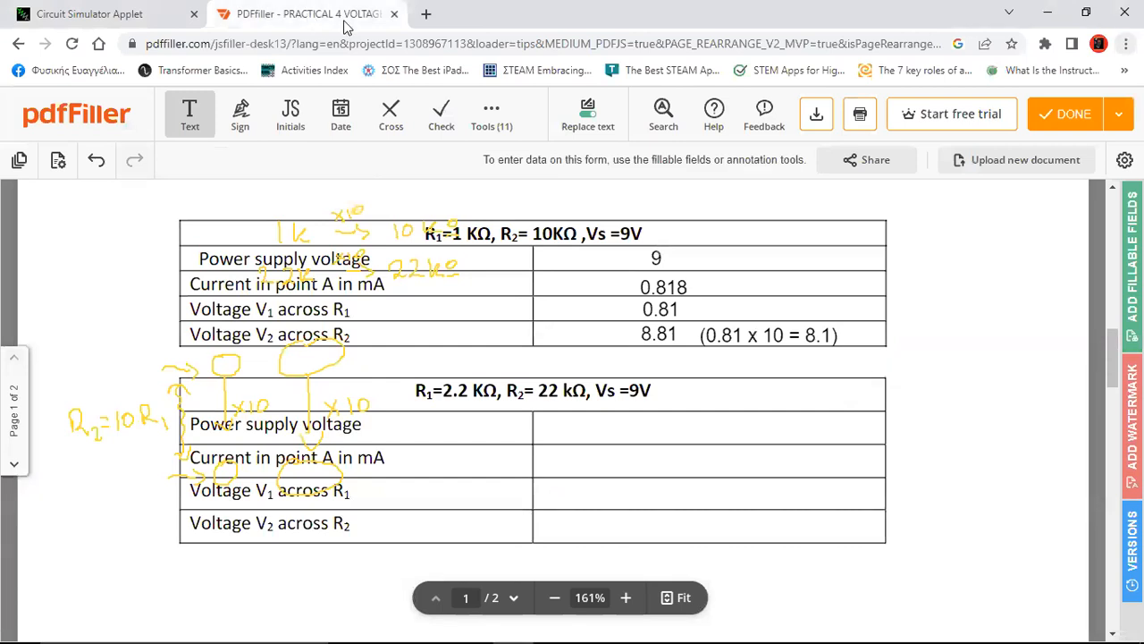
Erase the yellow ink over the tables and enter 9 as the second table's supply voltage
mouse_move(42, 186)
left_mouse_down()
mouse_move(82, 493)
mouse_move(376, 540)
mouse_move(592, 506)
mouse_move(572, 537)
left_mouse_up()
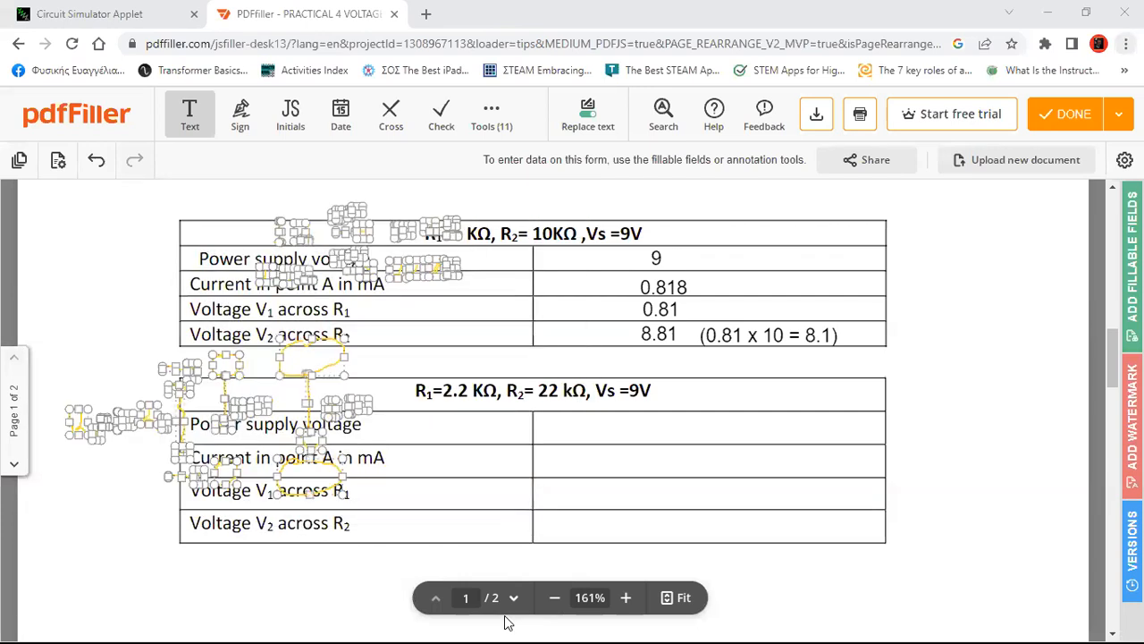
key("Delete")
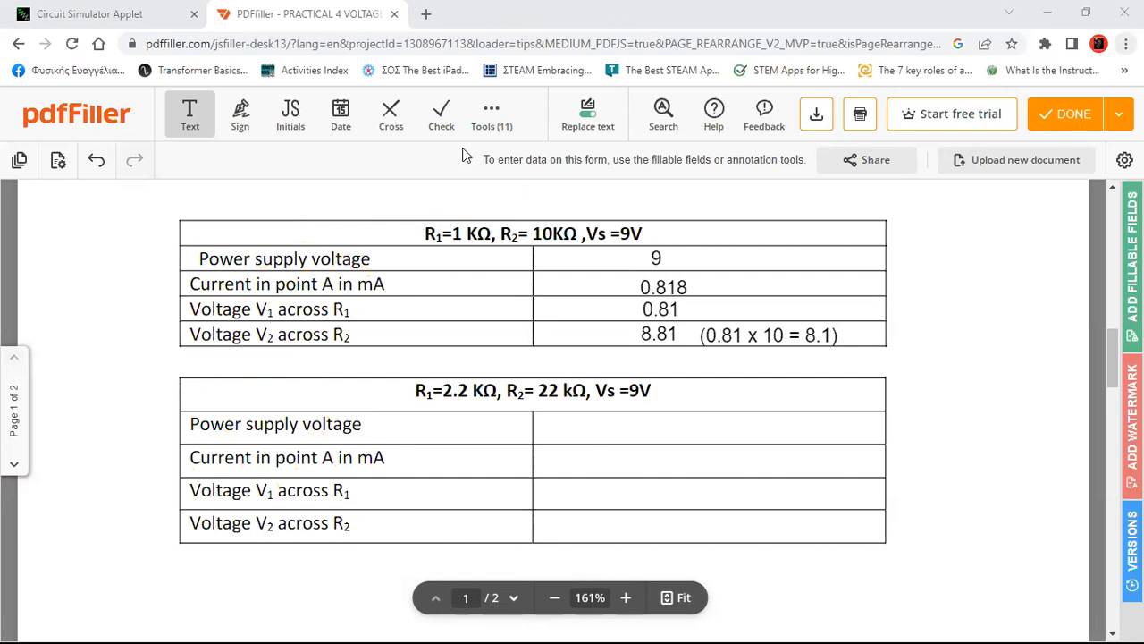
left_click(653, 435)
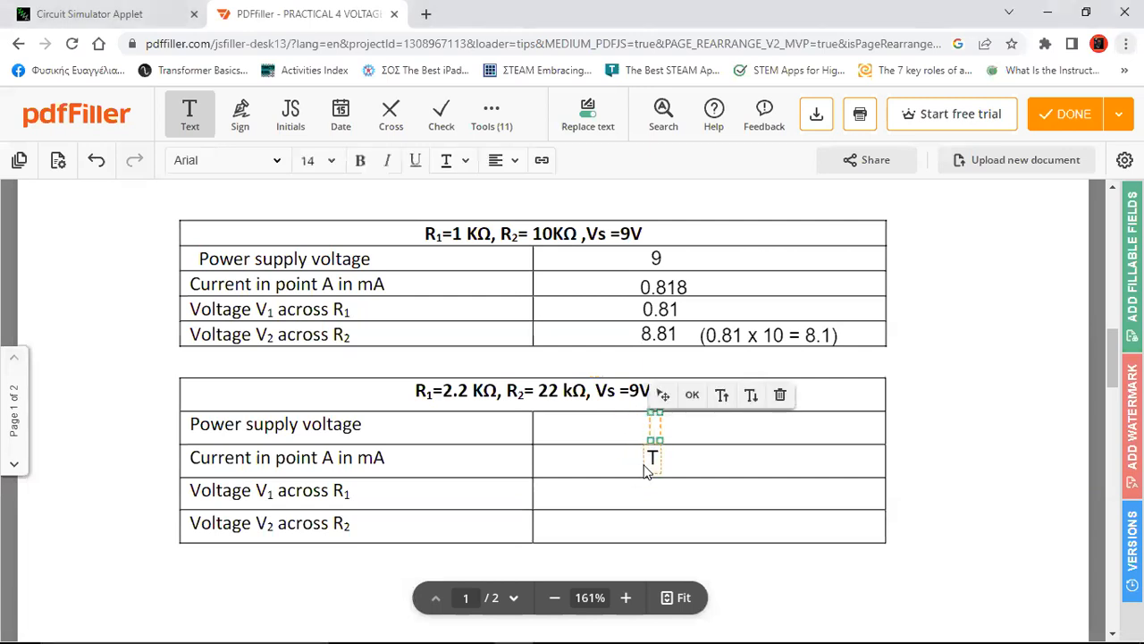
type("9")
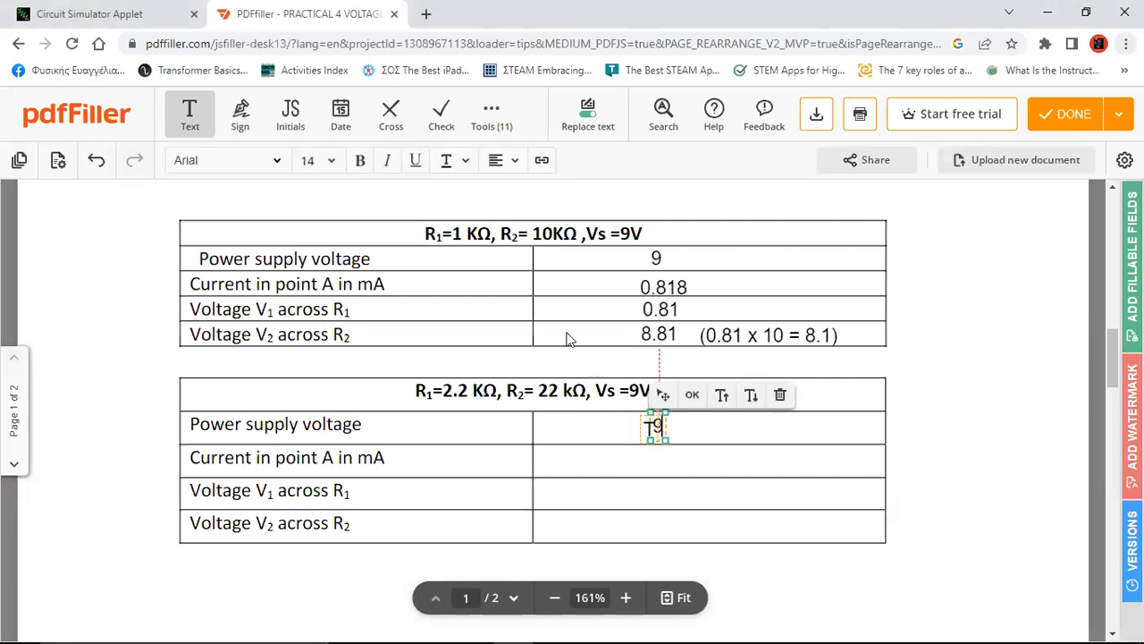
Enter 0.372 as the current in point A after checking the simulator
left_click(106, 14)
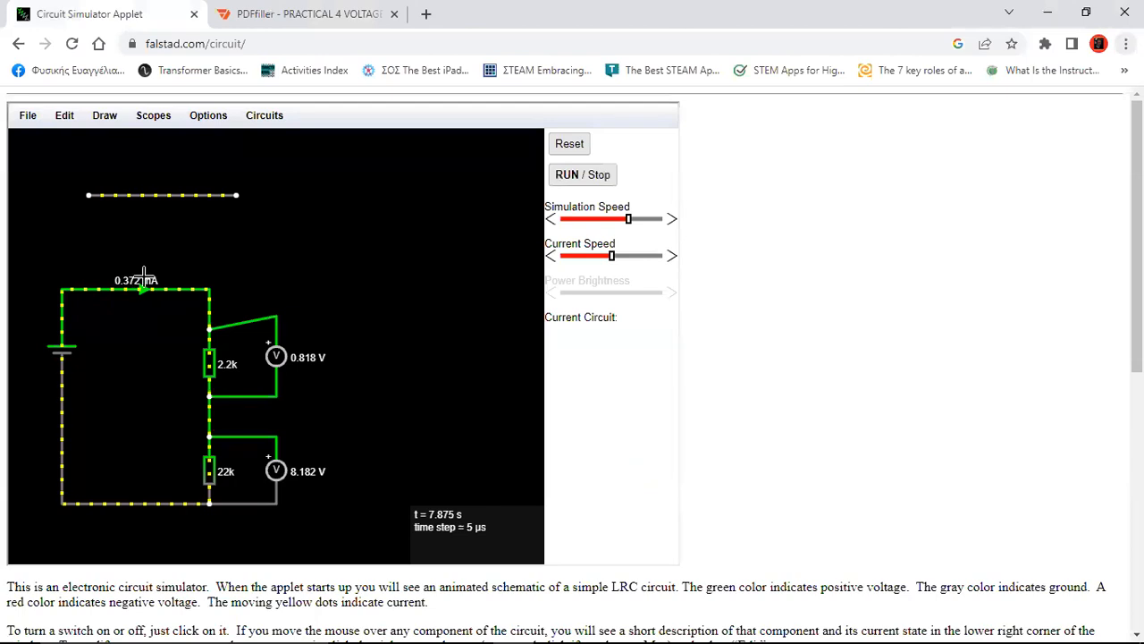
left_click(259, 22)
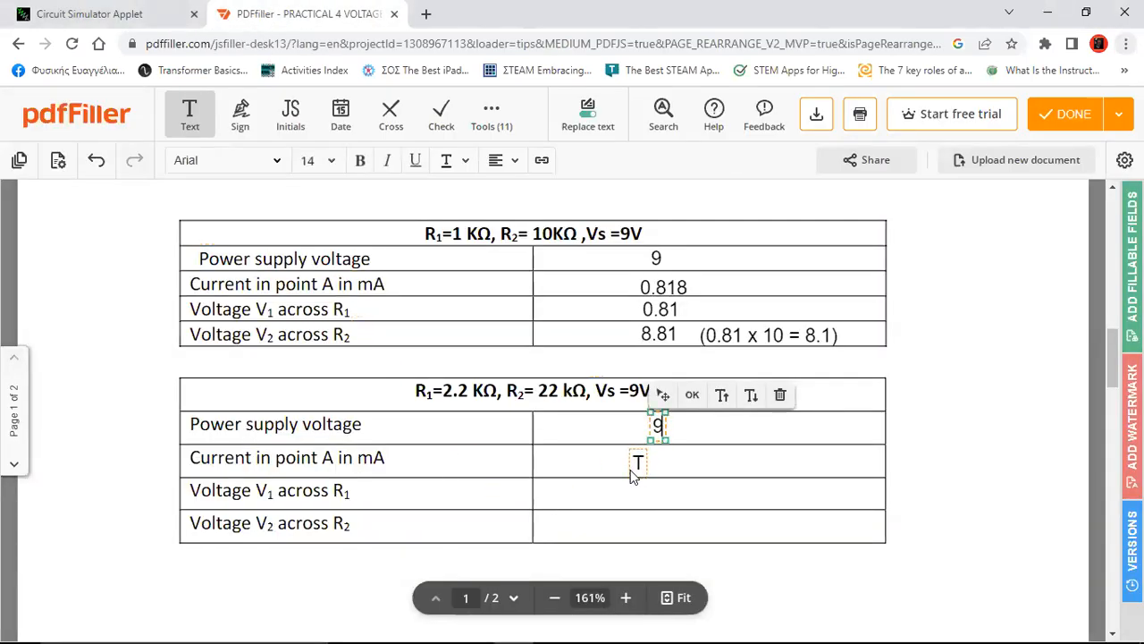
left_click(630, 476)
type("0")
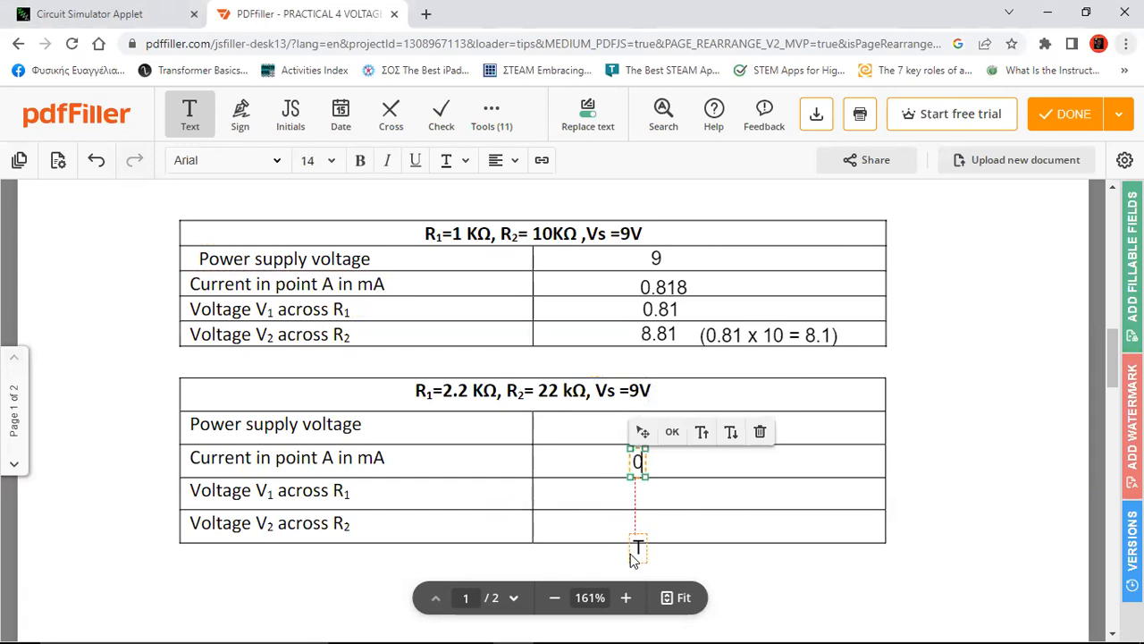
type(".372")
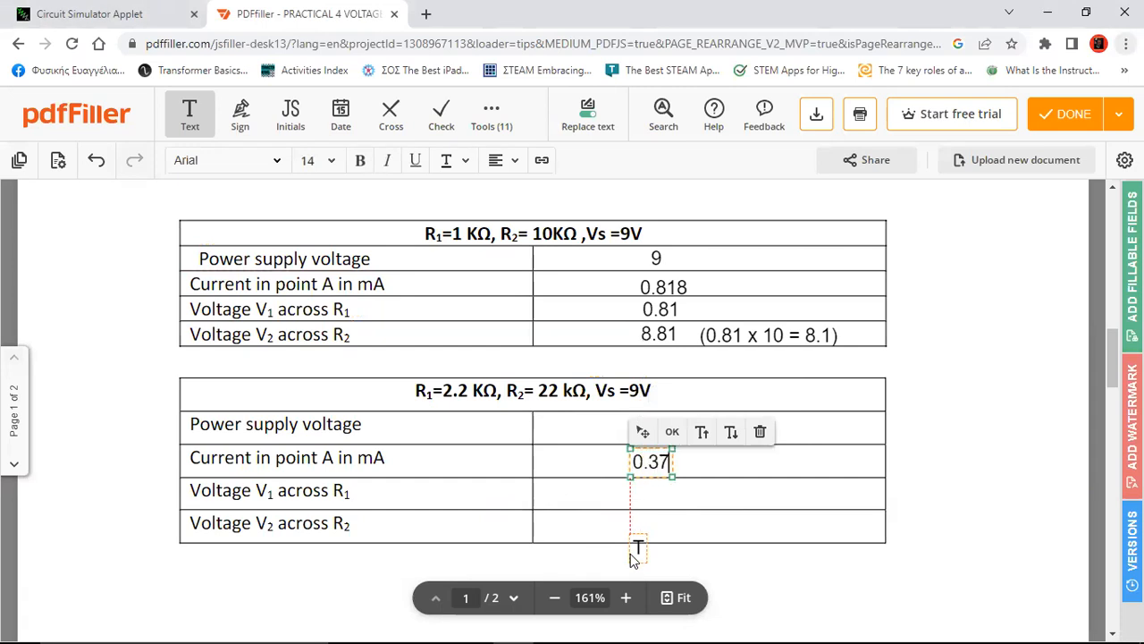
Enter 0.818 for voltage V1 after checking the simulator, shifting it slightly right
left_click(112, 13)
left_click(305, 18)
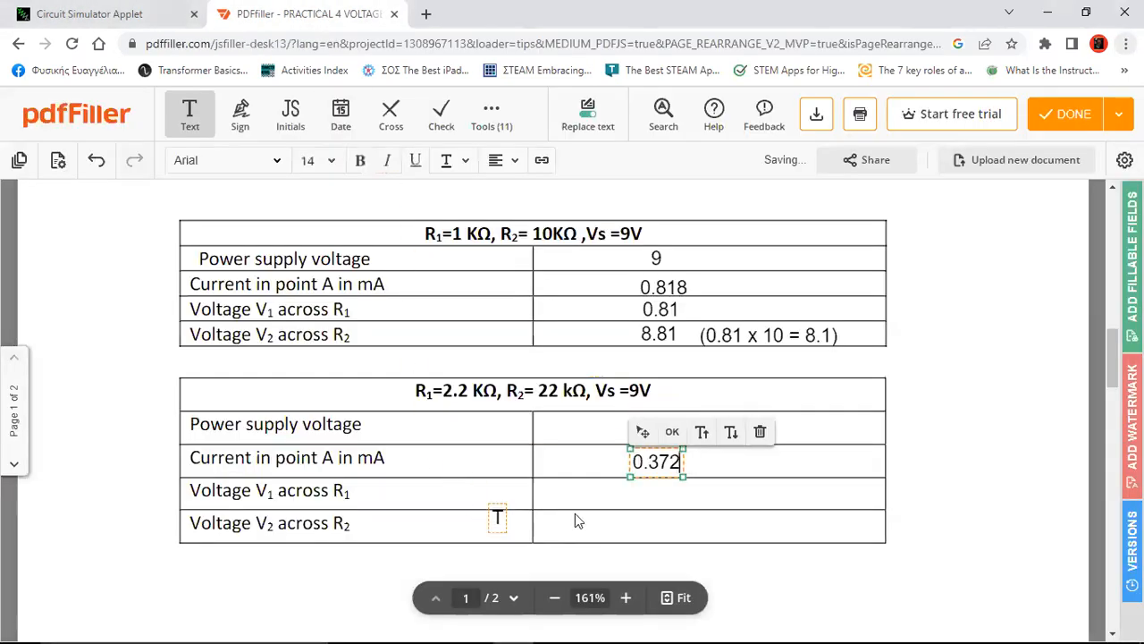
left_click(628, 506)
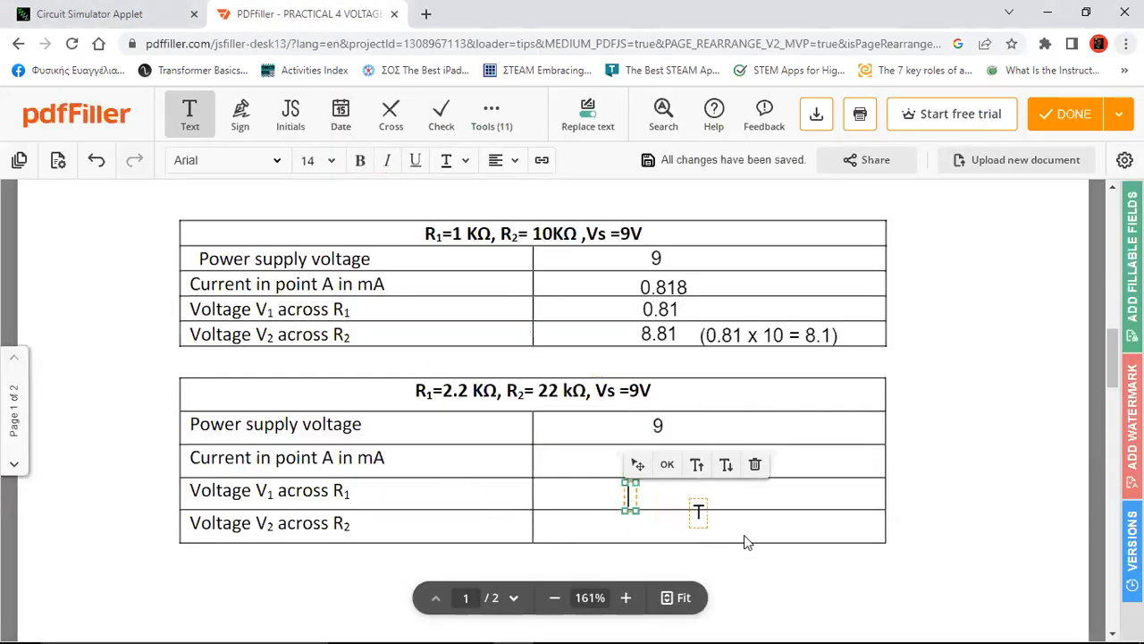
type("0.81")
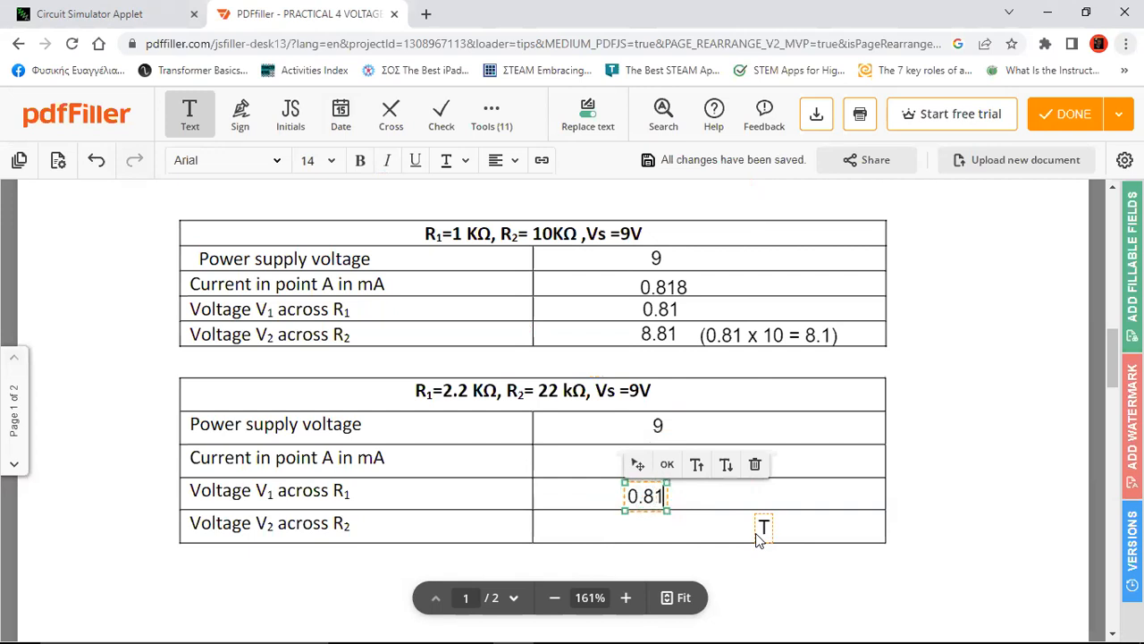
type("8")
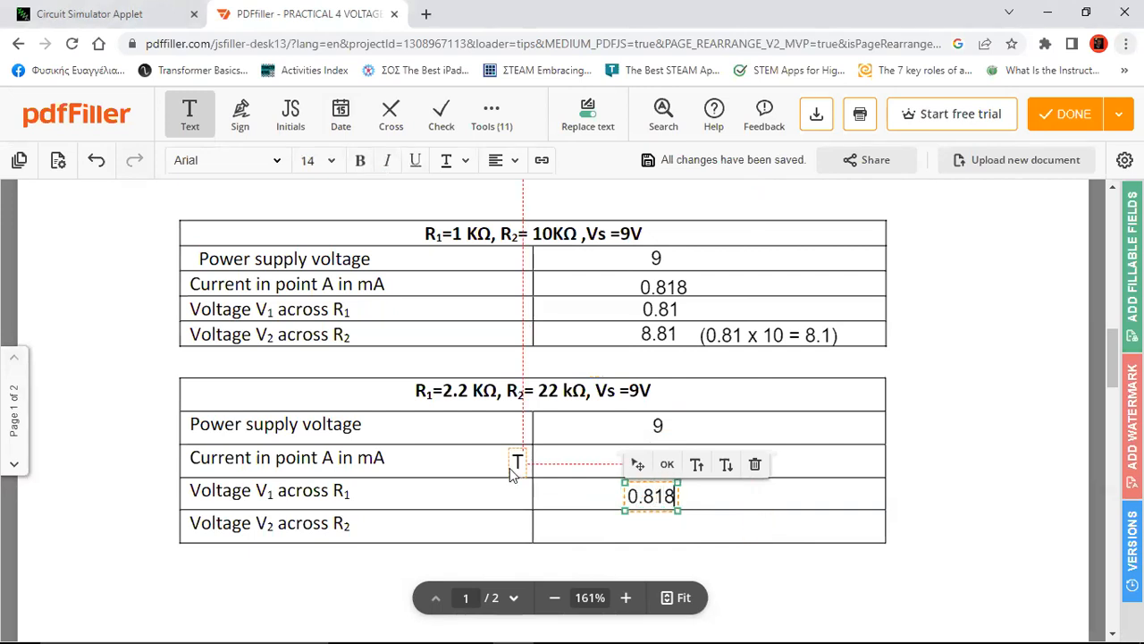
left_click_drag(638, 464, 643, 464)
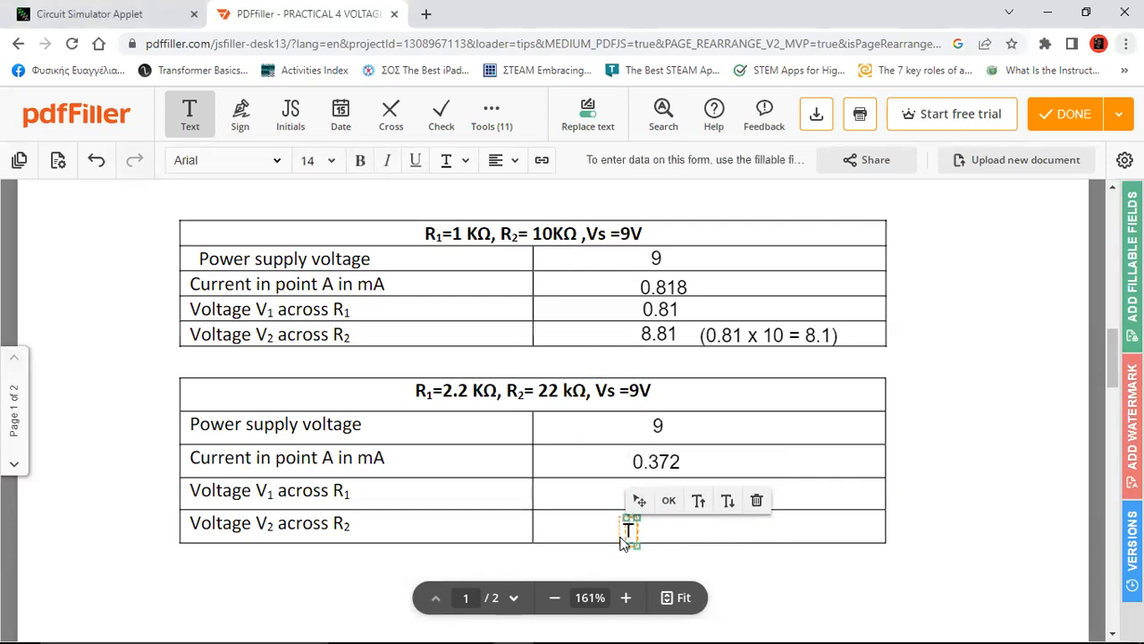
Enter 8.812 for voltage V2 in the 2.2 kΩ / 22 kΩ table
type("8")
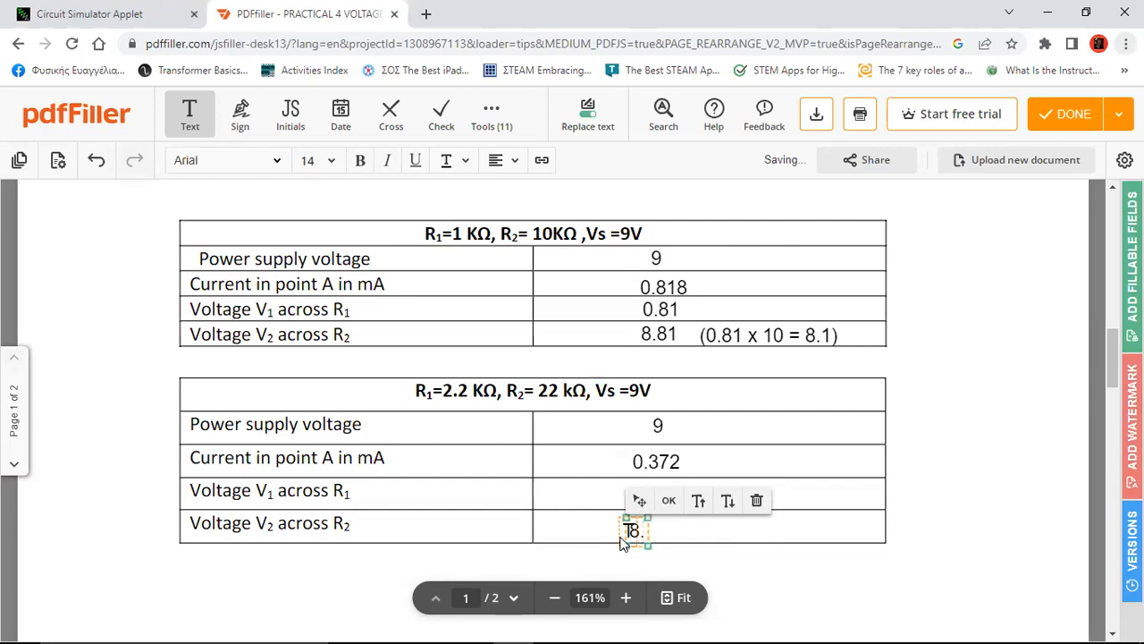
type(".812")
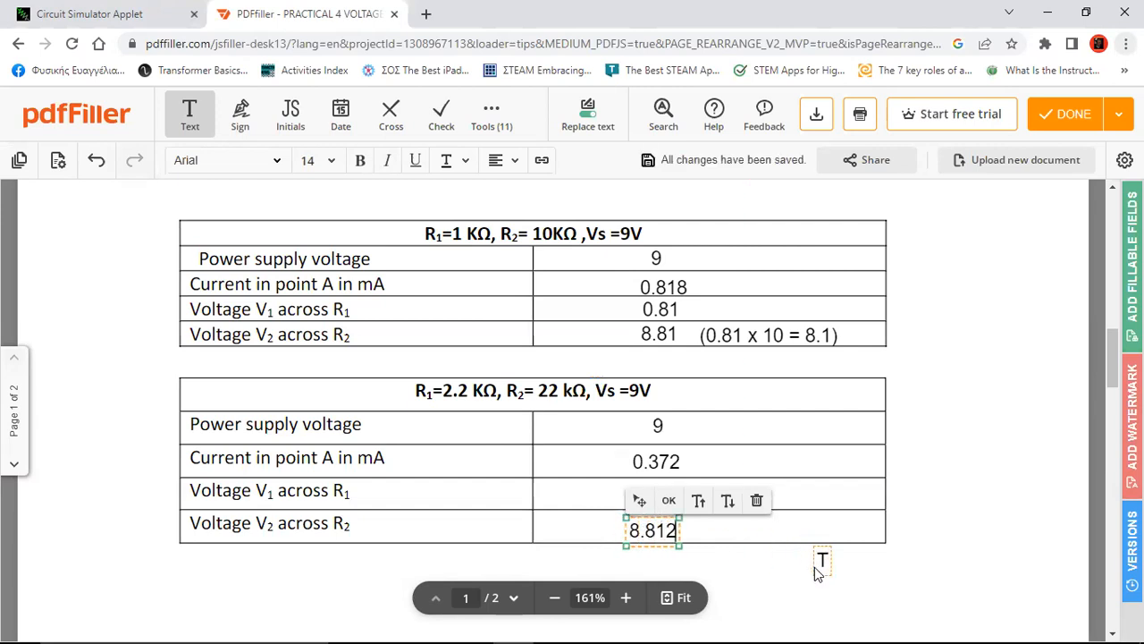
left_click(818, 562)
left_click(662, 527)
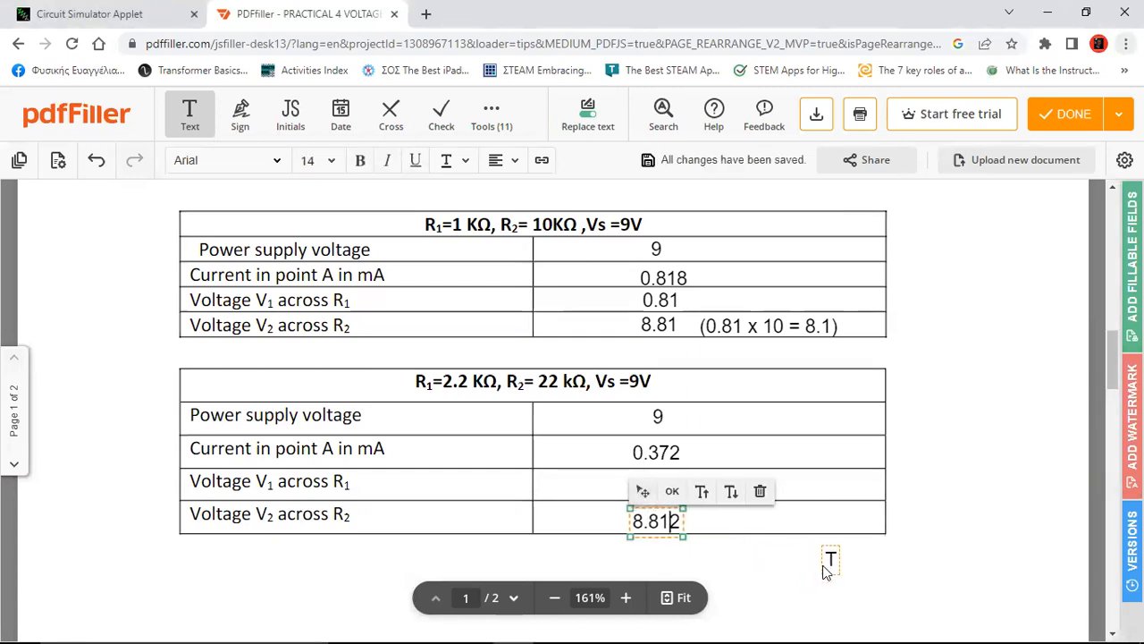
left_click(825, 562)
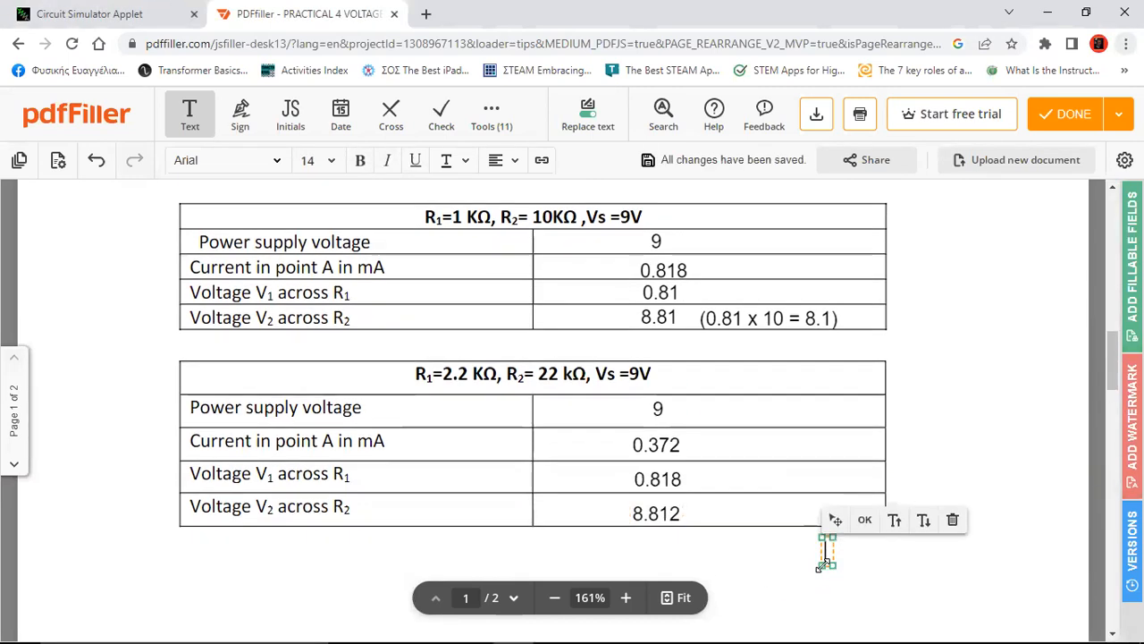
left_click(659, 514)
Shift the 8.812 value slightly right so it sits centred under 0.818
left_click_drag(631, 488, 637, 488)
left_click(784, 564)
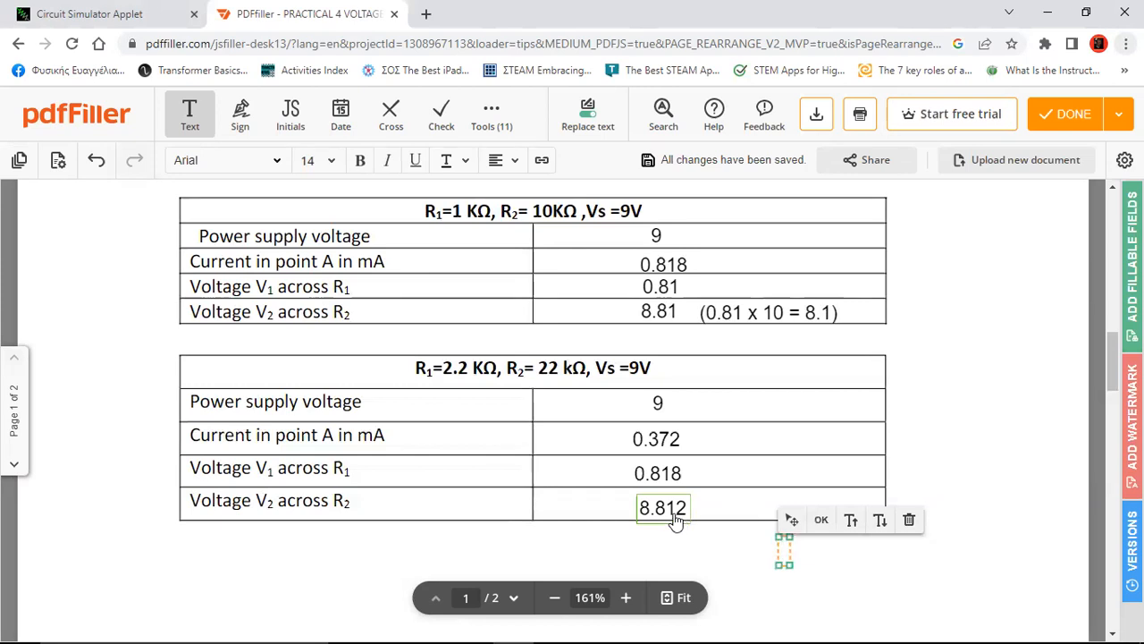
left_click(678, 509)
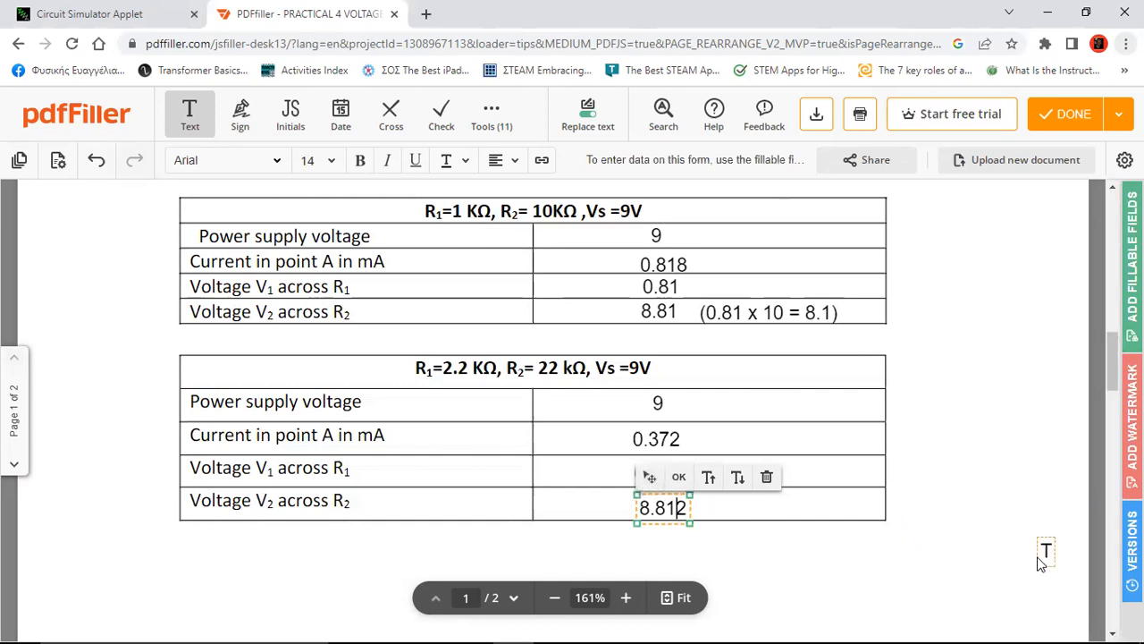
left_click(973, 553)
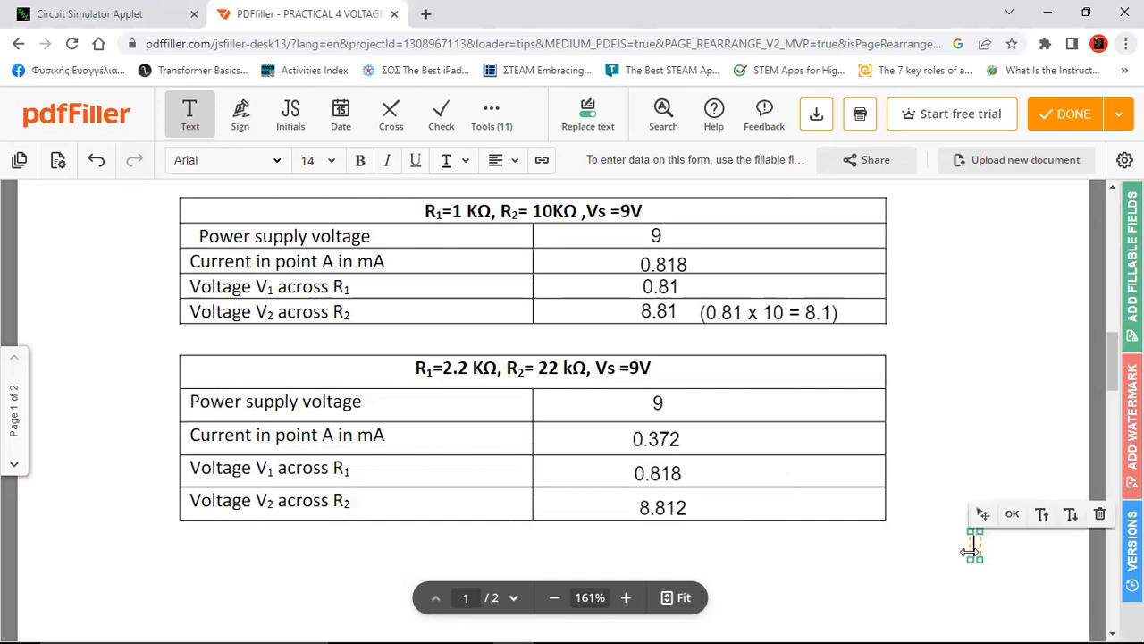
left_click(667, 507)
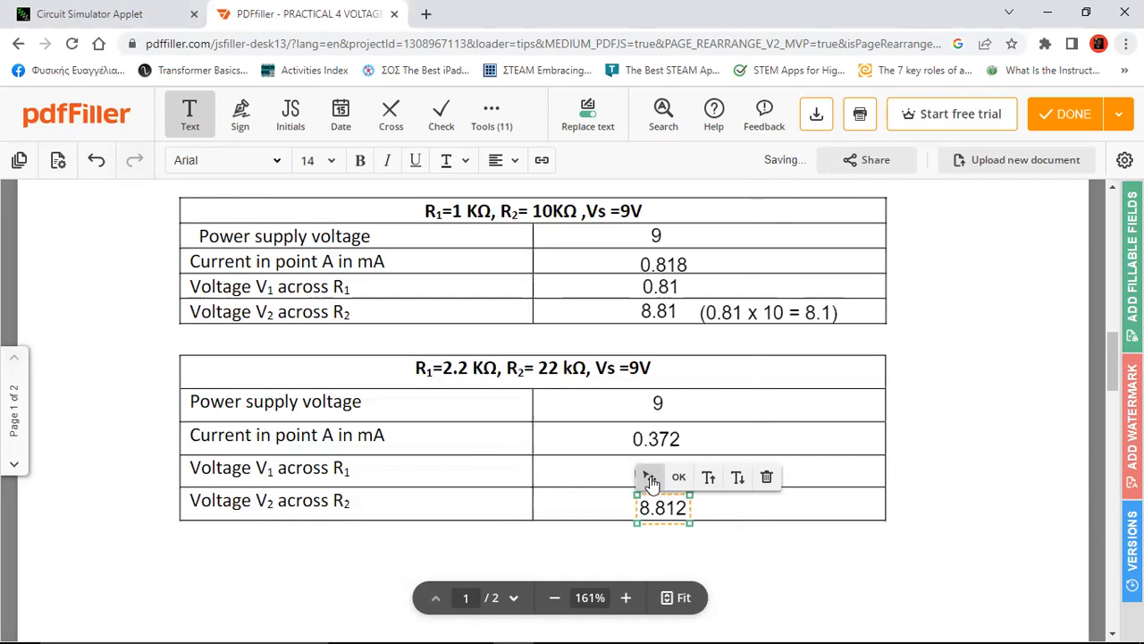
left_click(836, 474)
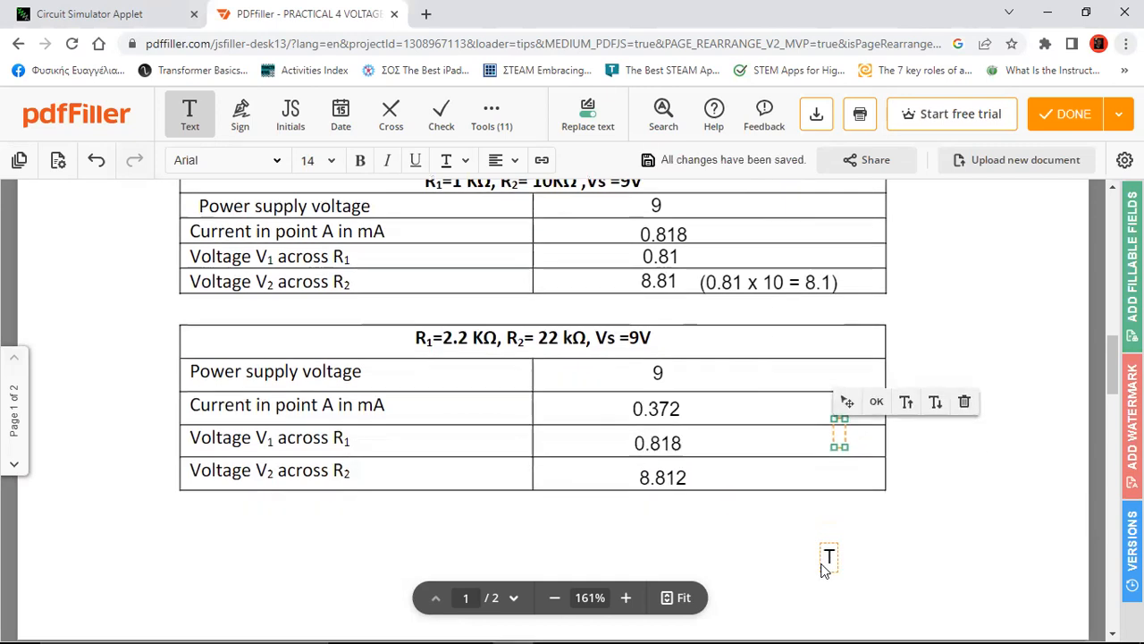
scroll(823, 563, "down", 4)
Scroll up to the PRACTICAL 4 (VOLTAGE DEVIDER) heading at the top of page 1
scroll(824, 568, "up", 1)
scroll(824, 571, "up", 3)
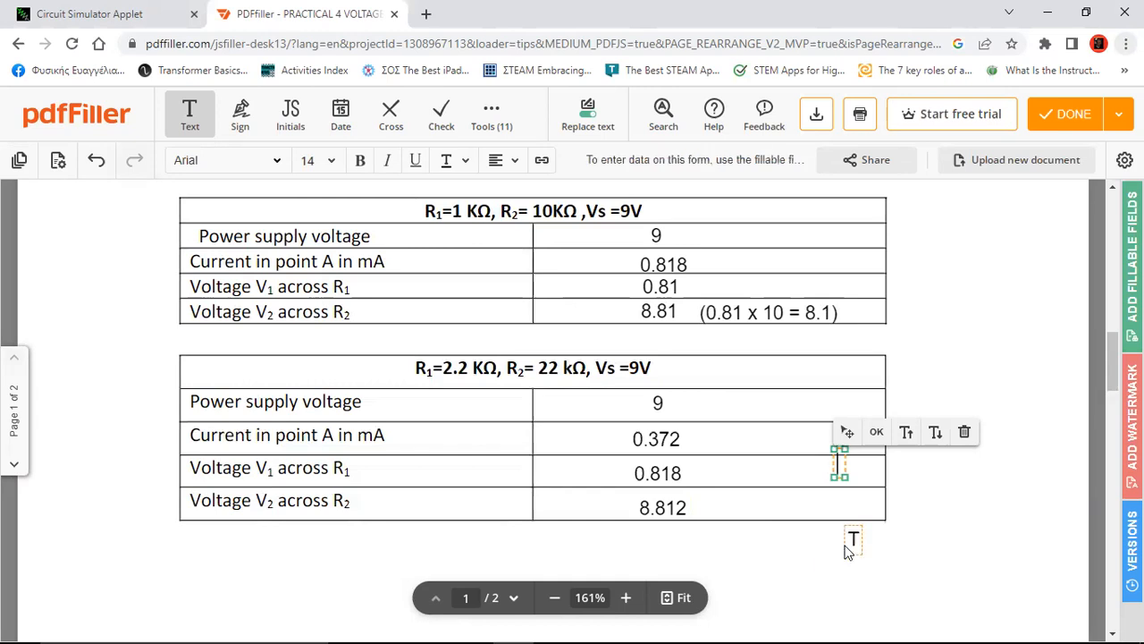
scroll(907, 543, "up", 8)
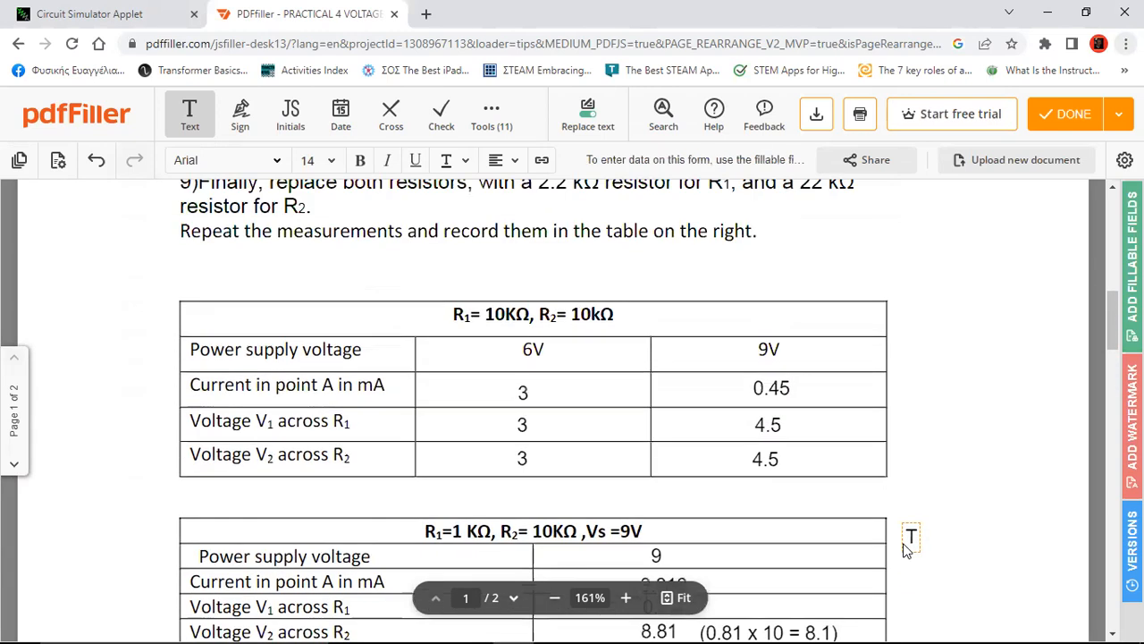
scroll(906, 544, "up", 2)
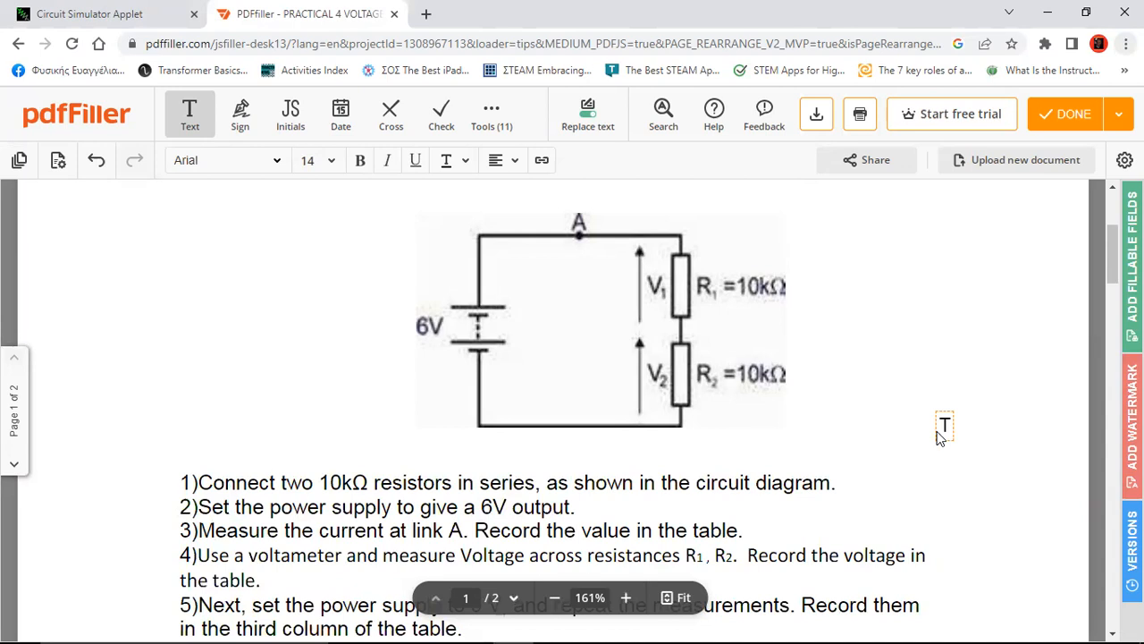
scroll(938, 437, "up", 1)
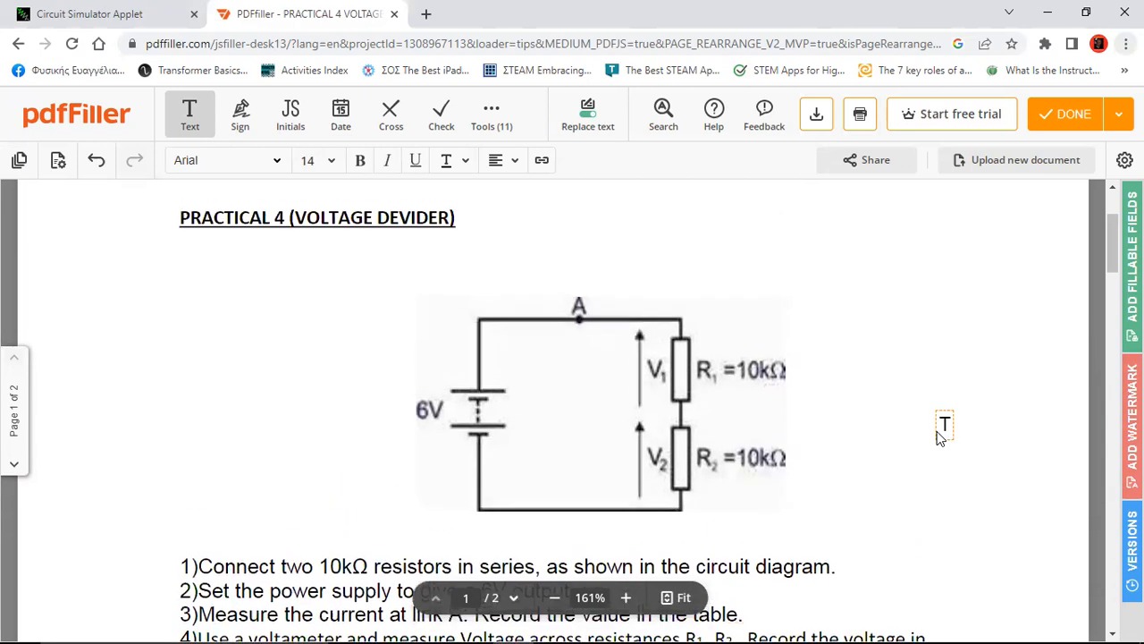